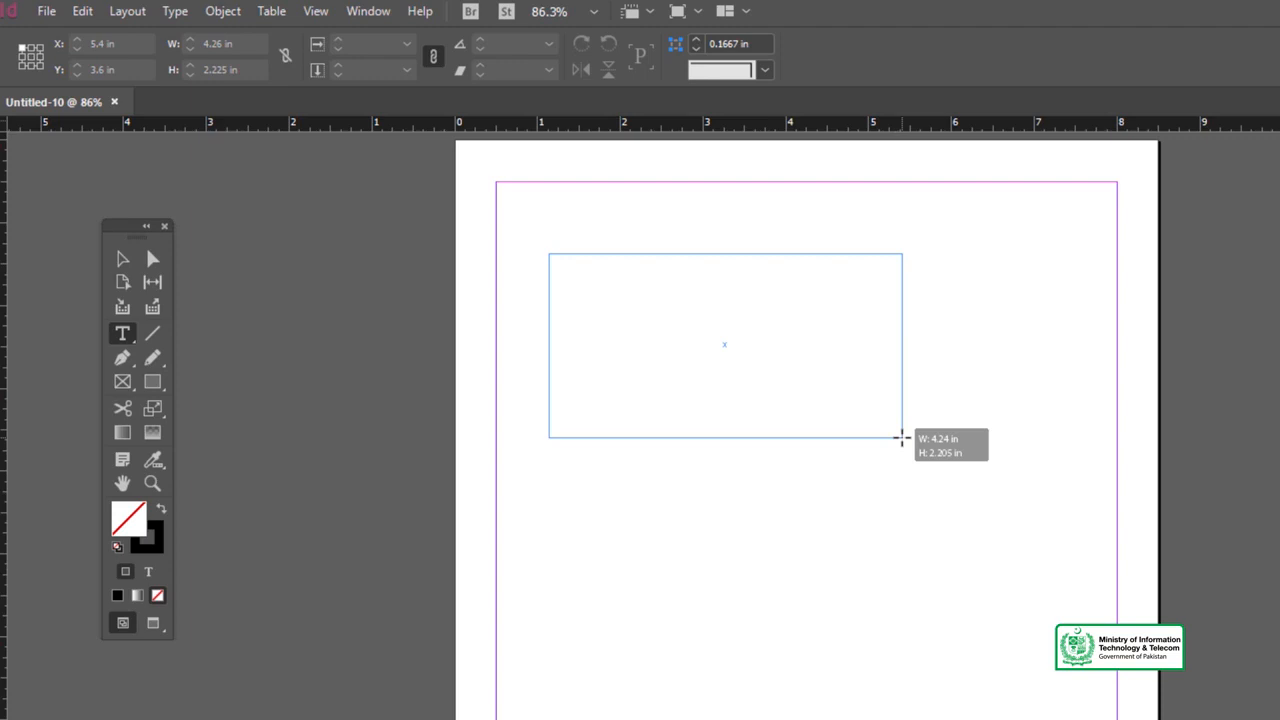
- Draw a text frame about 4.26 by 2.225 in, fill it with filler text, and show the character formatting controls for all its text
drag(901, 438, 901, 438)
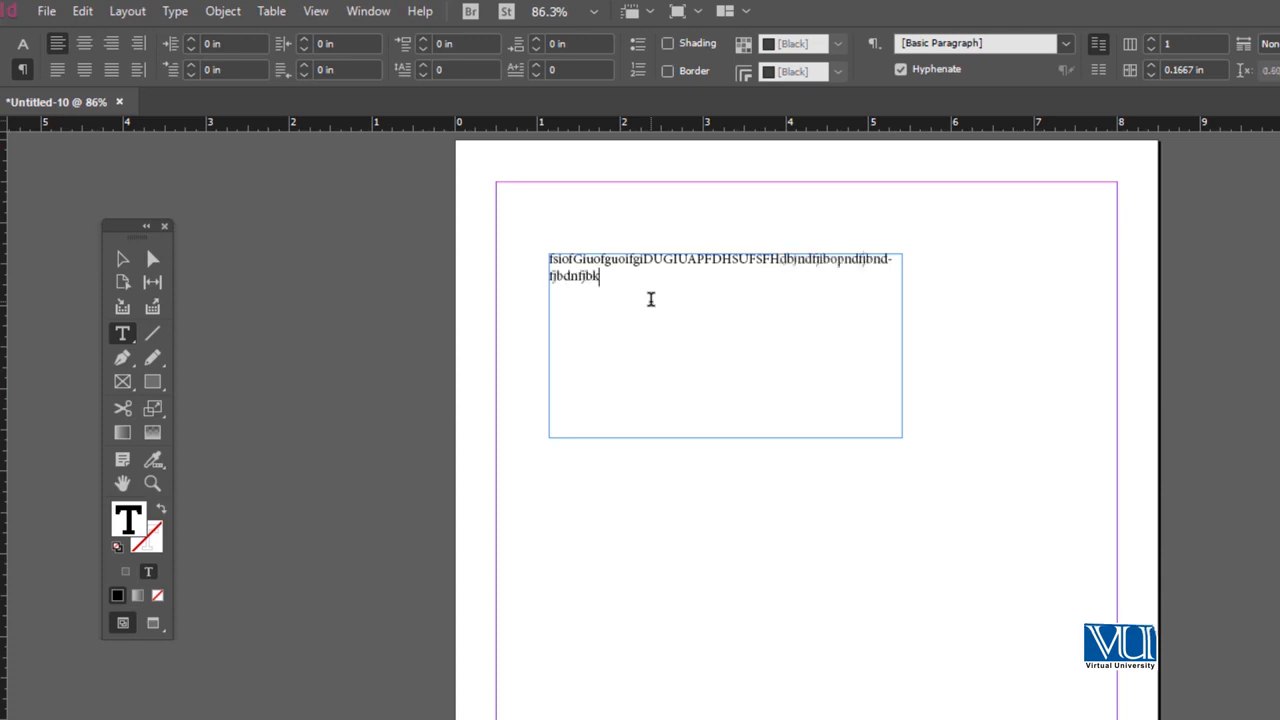
text(ndfjbndjbdndjfbndjfbndjkfd)
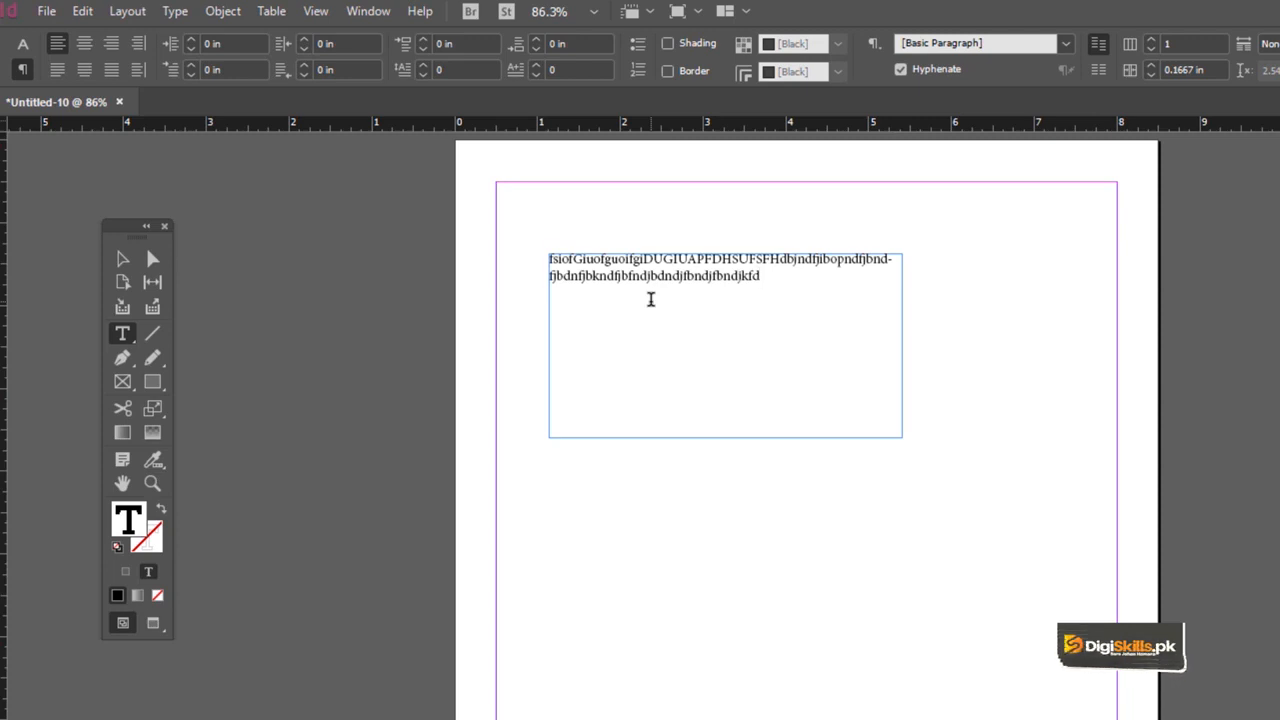
key(ctrl+a)
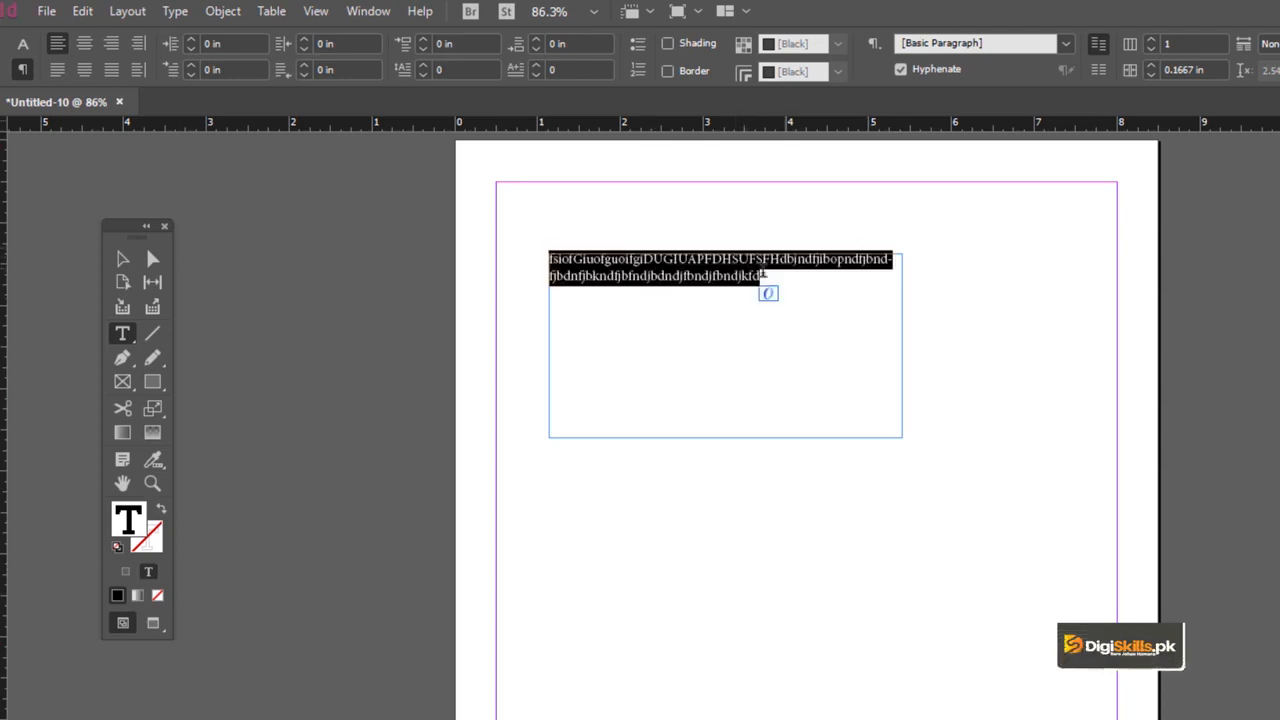
click(23, 43)
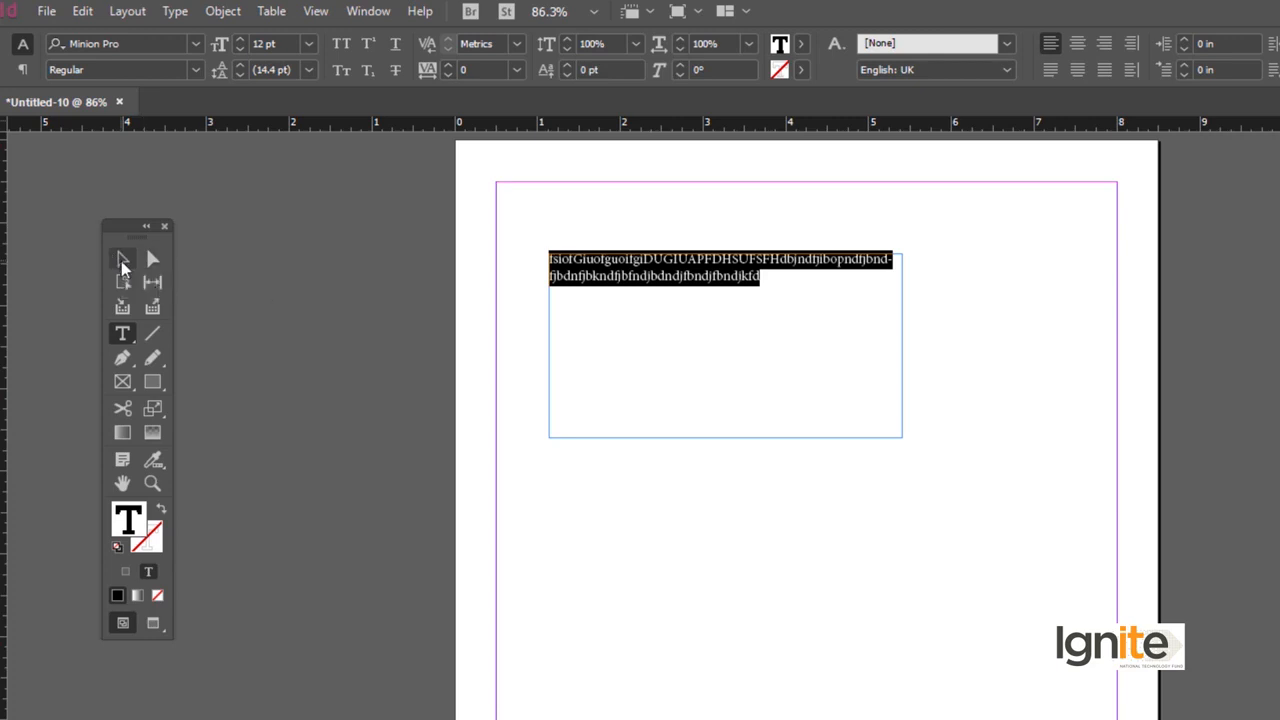
- Delete the filler text frame and draw a new text frame about 4.38 by 2.815 in on the upper part of the page
click(122, 261)
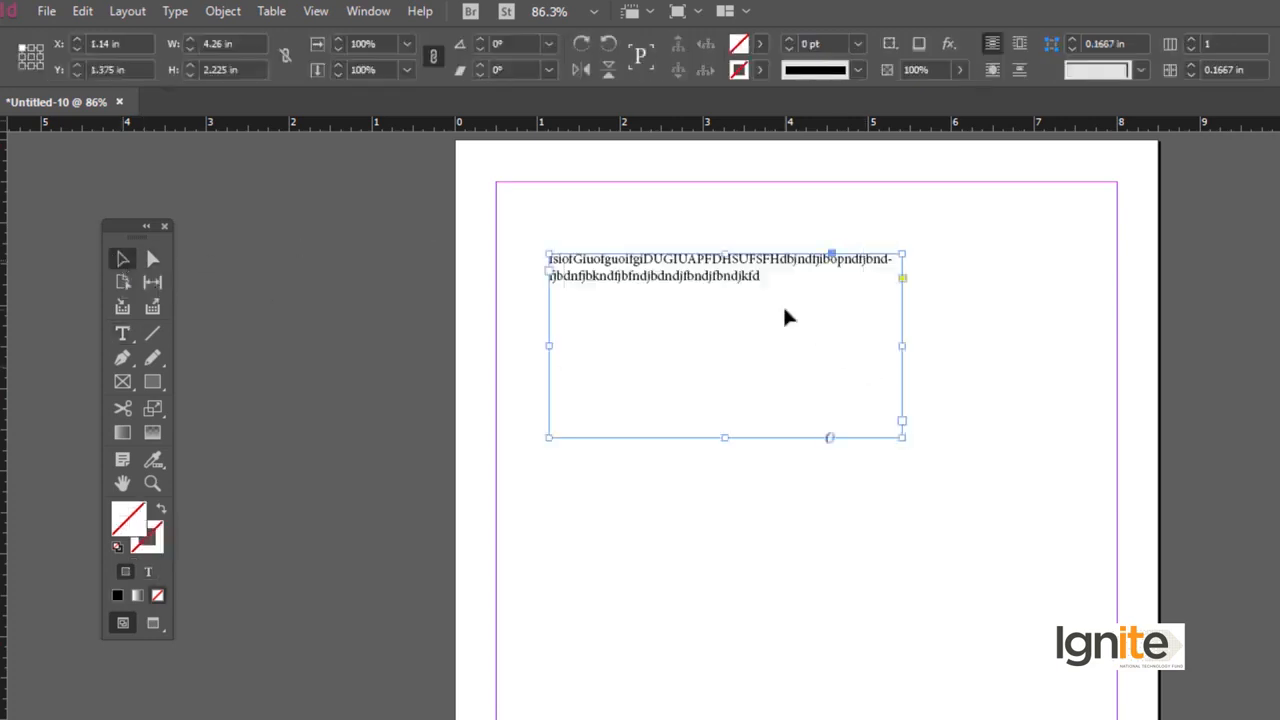
key(Delete)
click(122, 333)
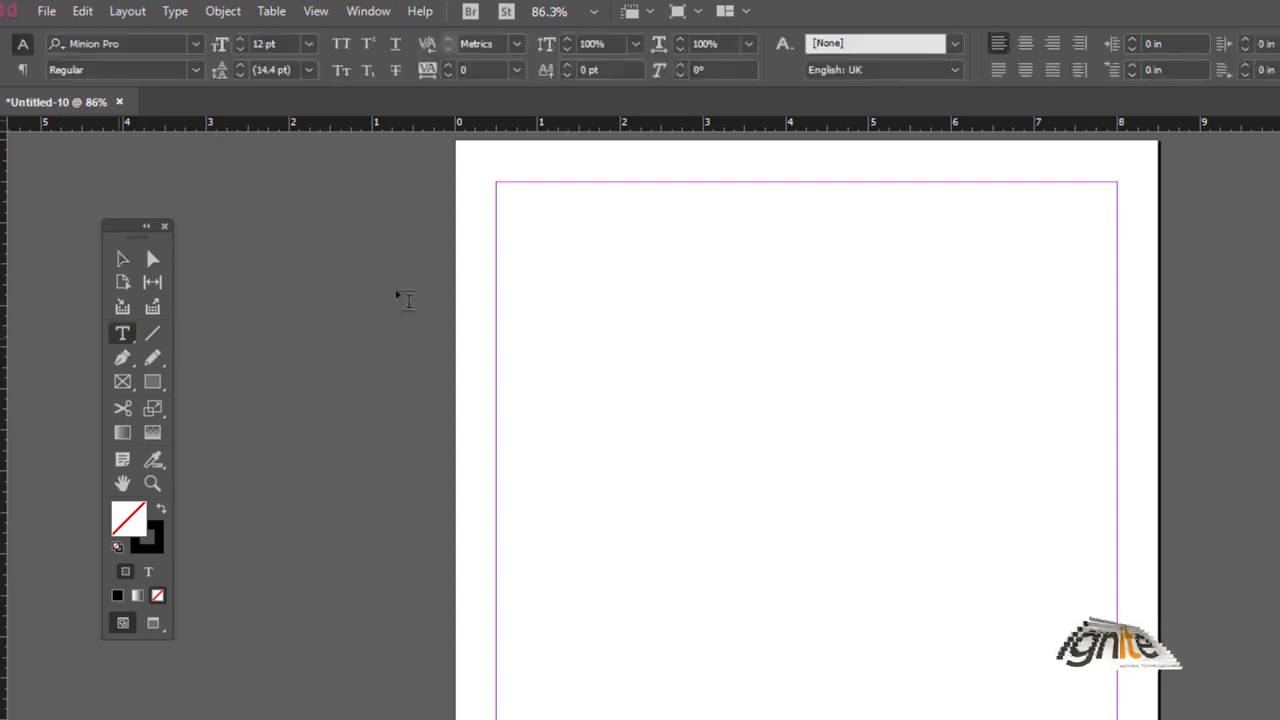
drag(585, 275, 948, 507)
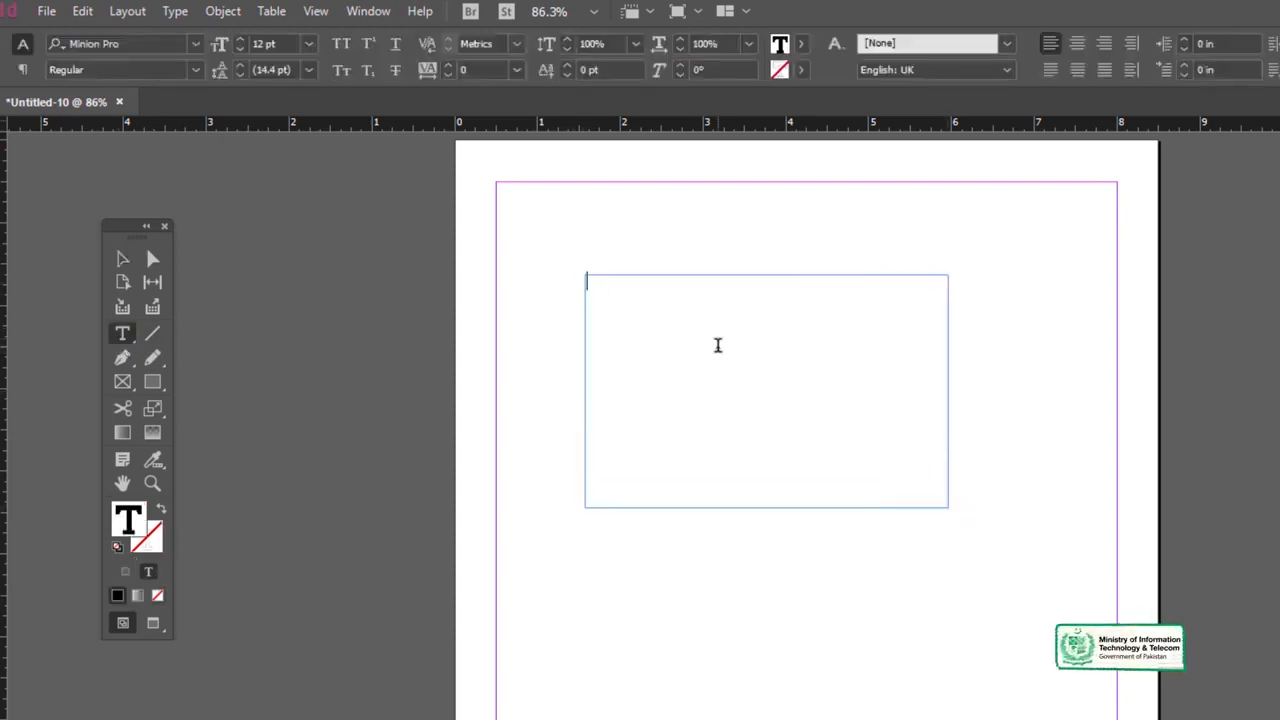
- Place the Word document "Lorem ipsum dolor sit amet" into the new text frame
click(44, 14)
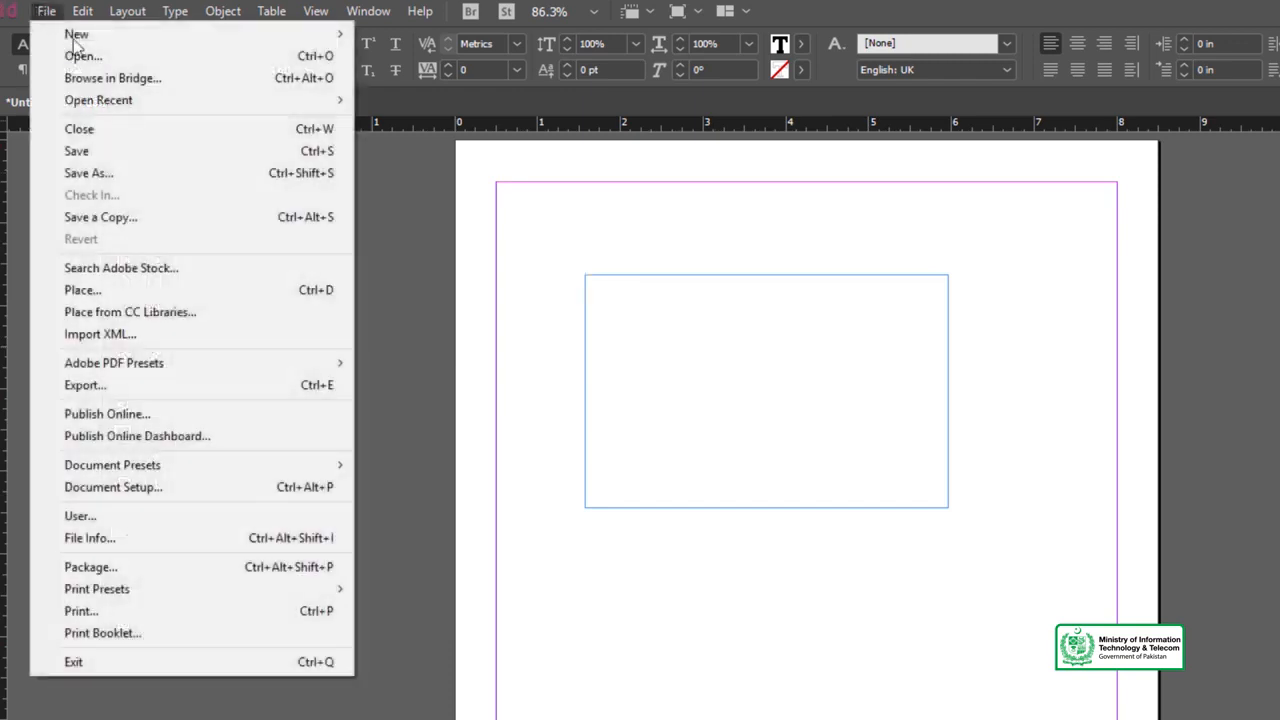
click(108, 291)
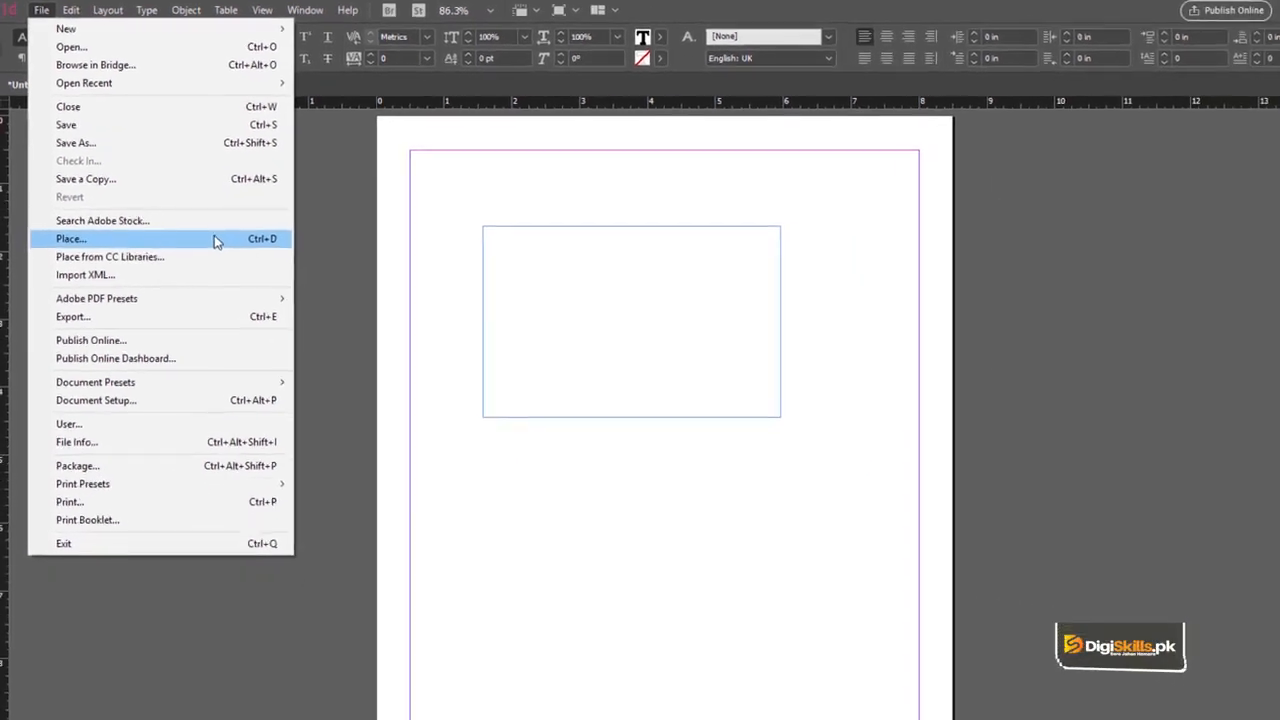
click(215, 242)
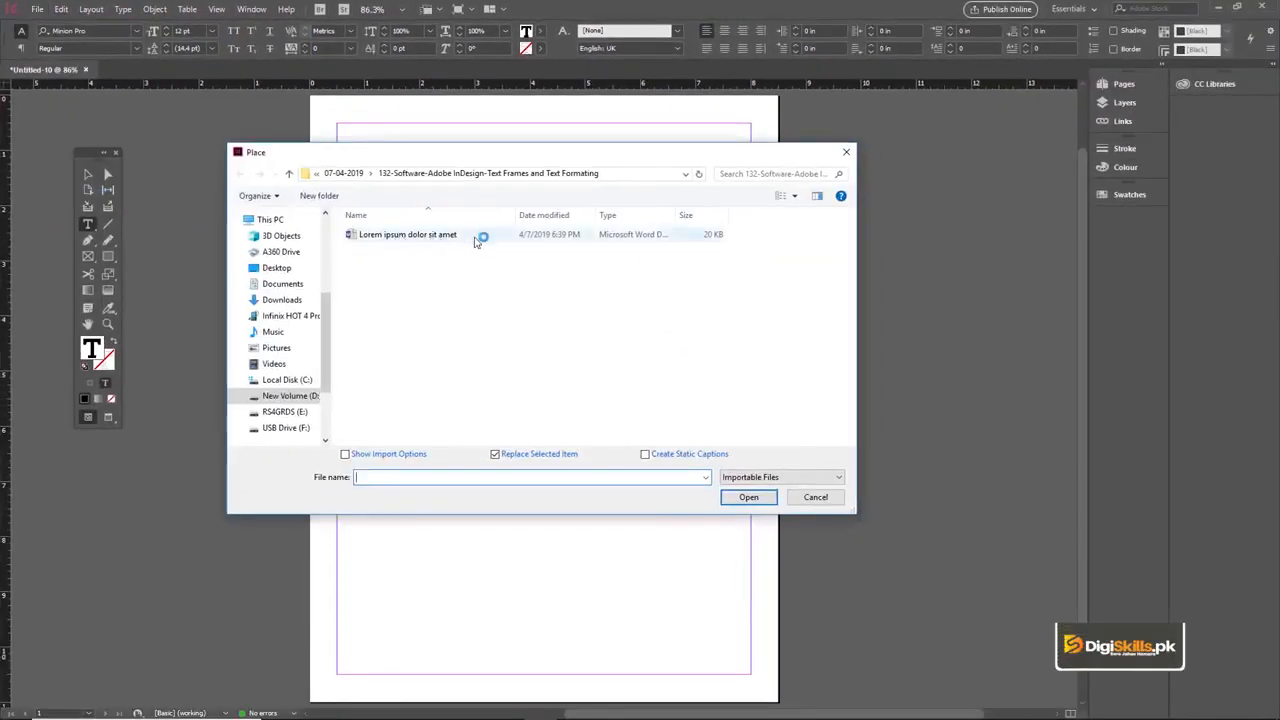
click(424, 238)
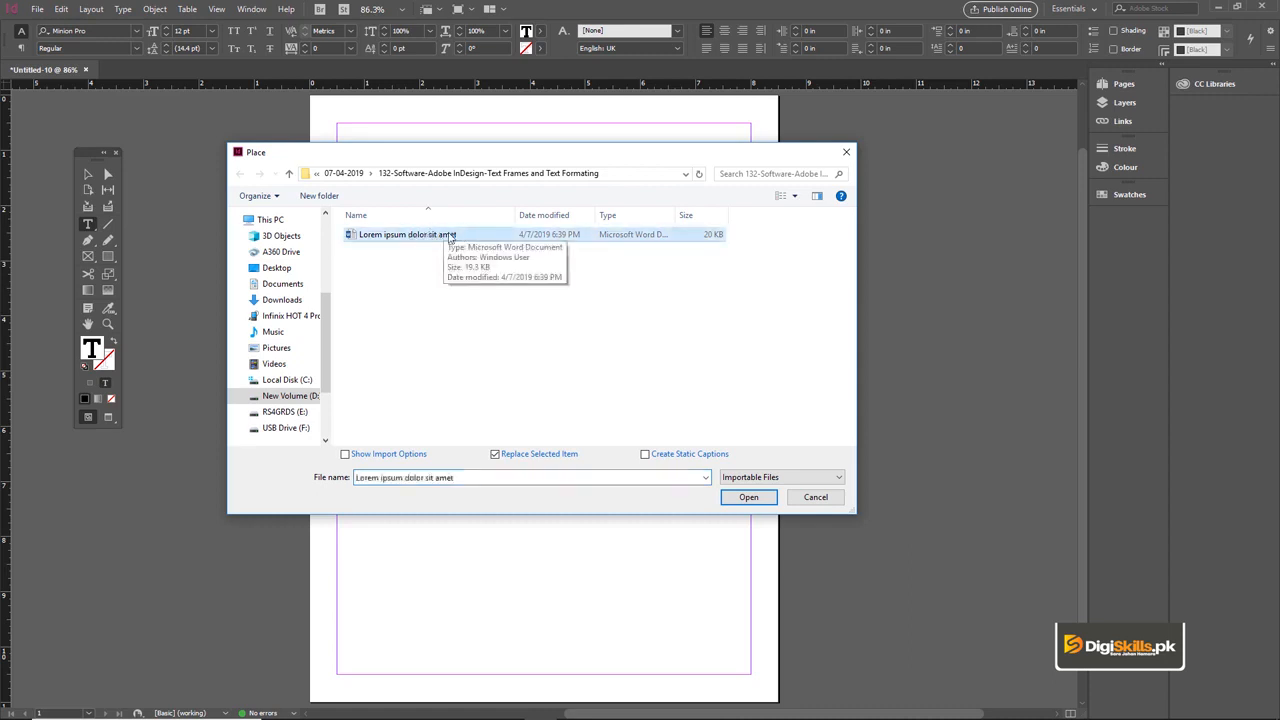
click(748, 497)
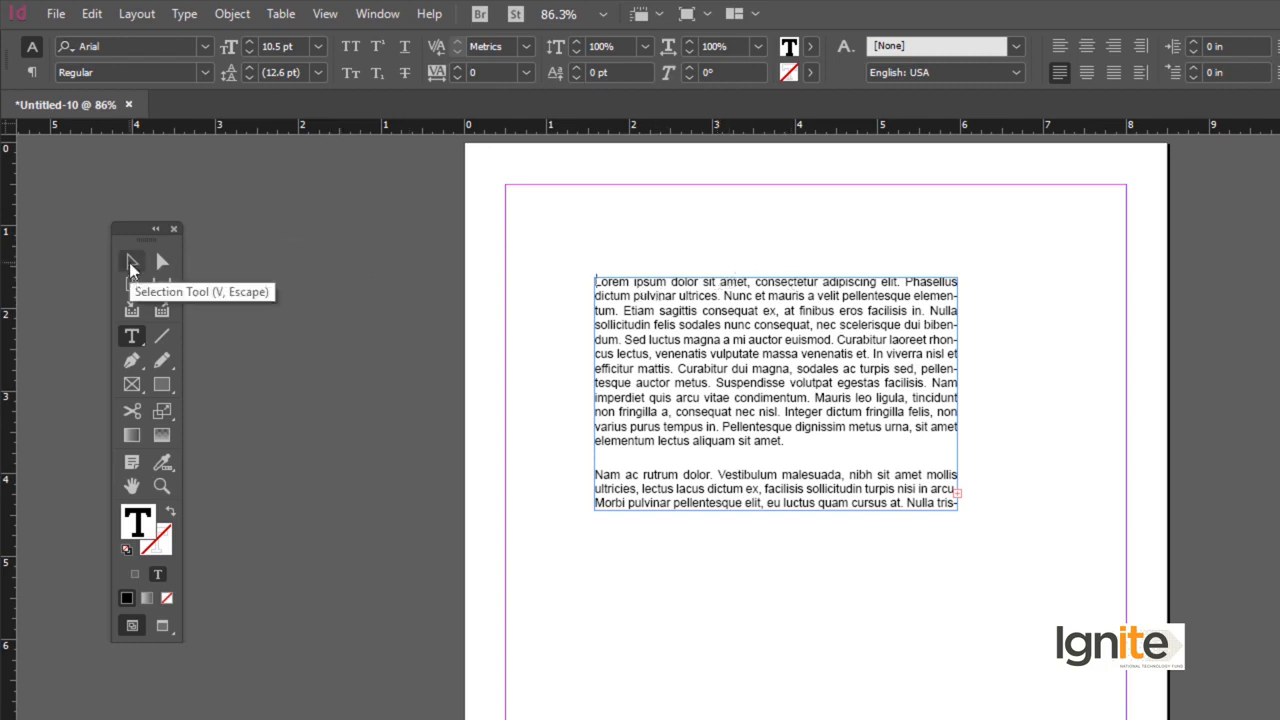
- Shorten the text frame from its bottom edge to about 2.3125 in high so that it holds only the first paragraph
click(131, 262)
key(z)
click(768, 476)
click(862, 533)
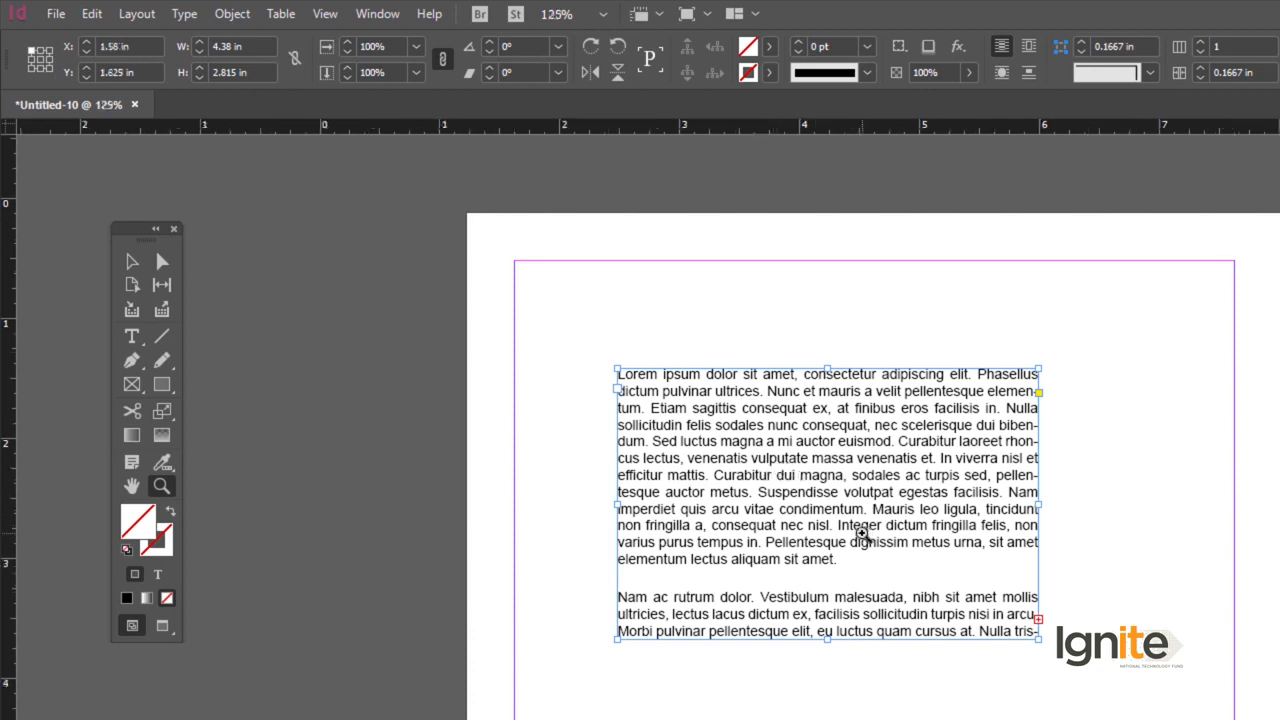
drag(800, 534, 750, 404)
key(ctrl+space)
click(727, 477)
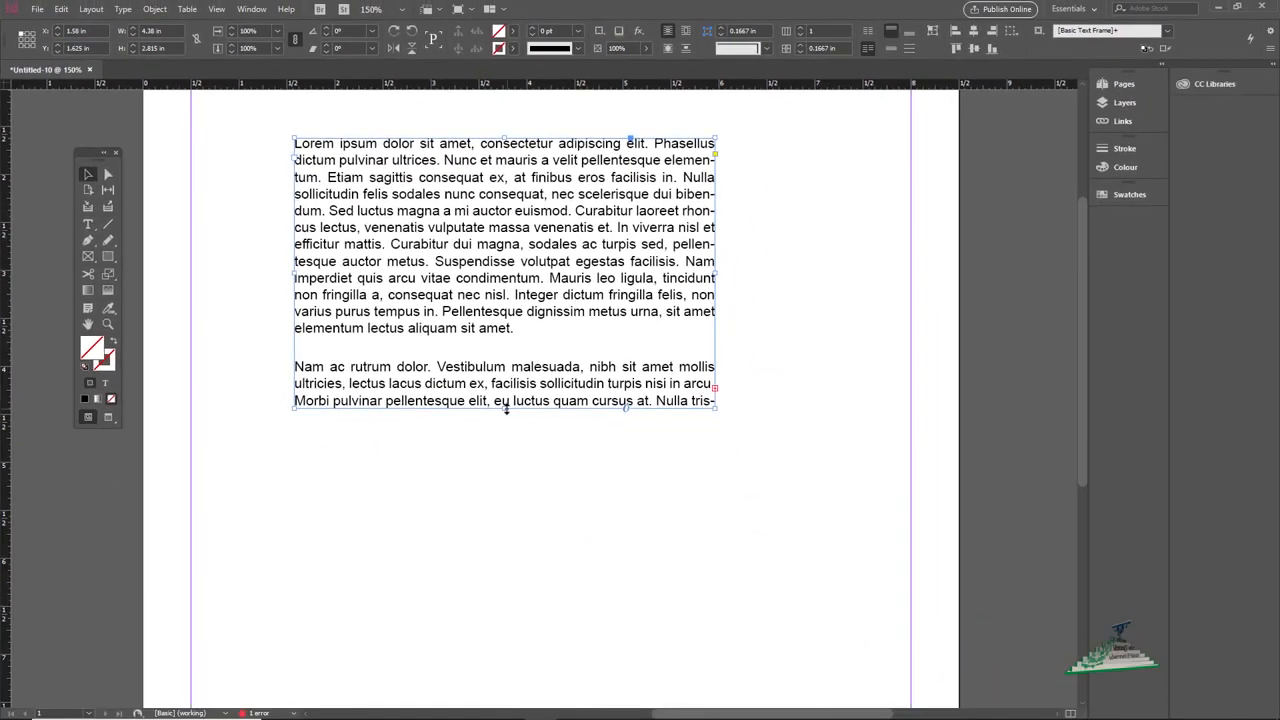
drag(757, 597, 767, 719)
drag(512, 513, 555, 308)
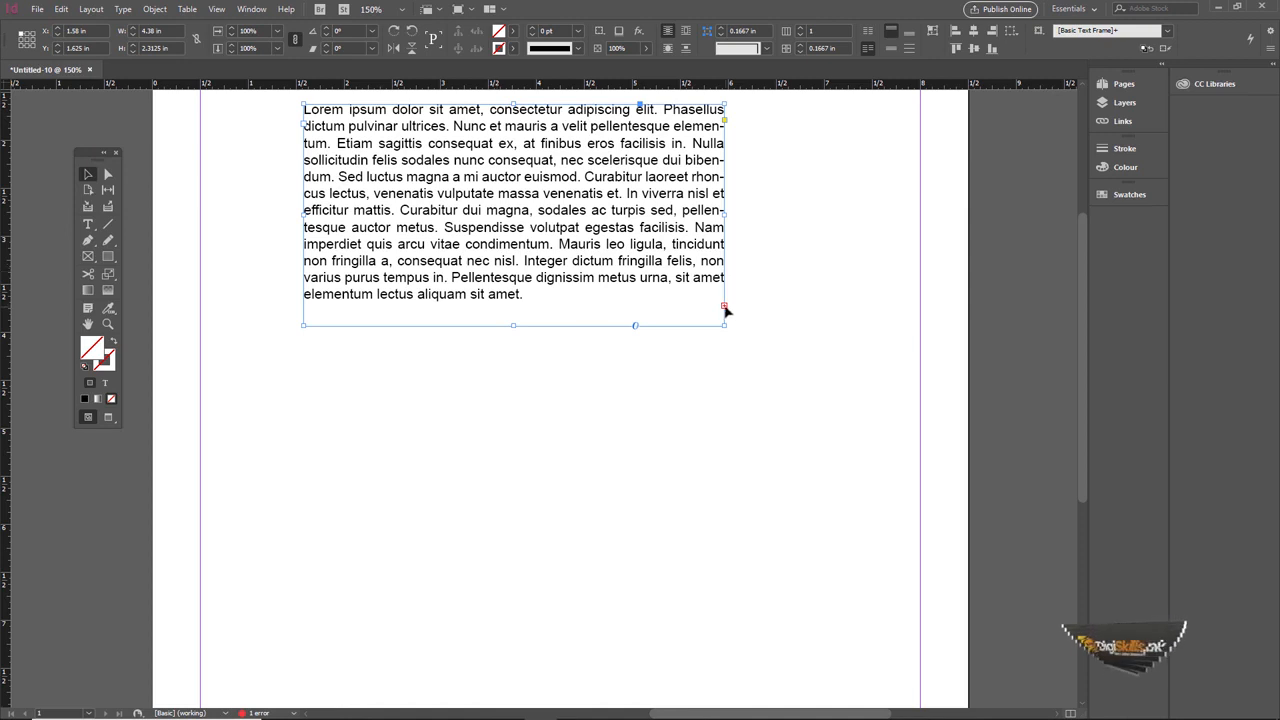
- Pick up the overset text and flow it into a linked frame about 6.22 by 3.24 in, drawn below the first frame
click(725, 309)
drag(423, 329, 416, 284)
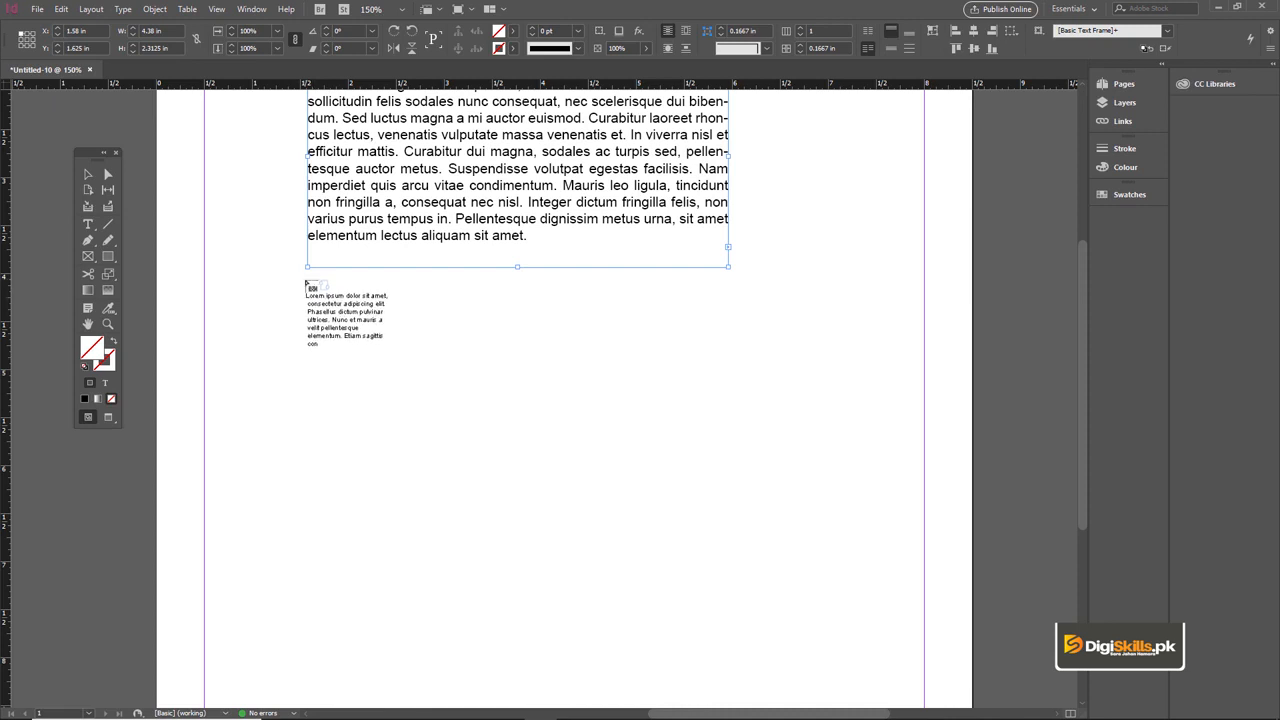
drag(308, 294, 885, 610)
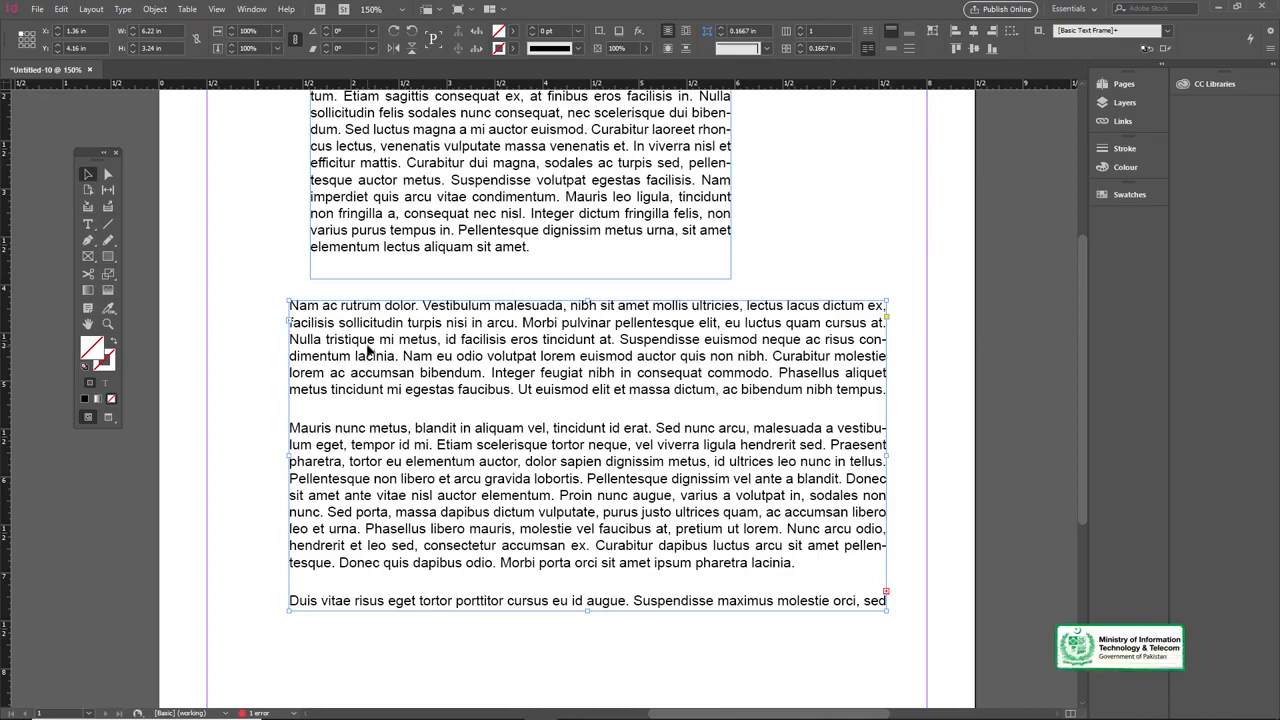
- Delete both linked text frames, discarding the loaded text, so that the page is empty
key(Delete)
click(394, 262)
drag(394, 262, 411, 430)
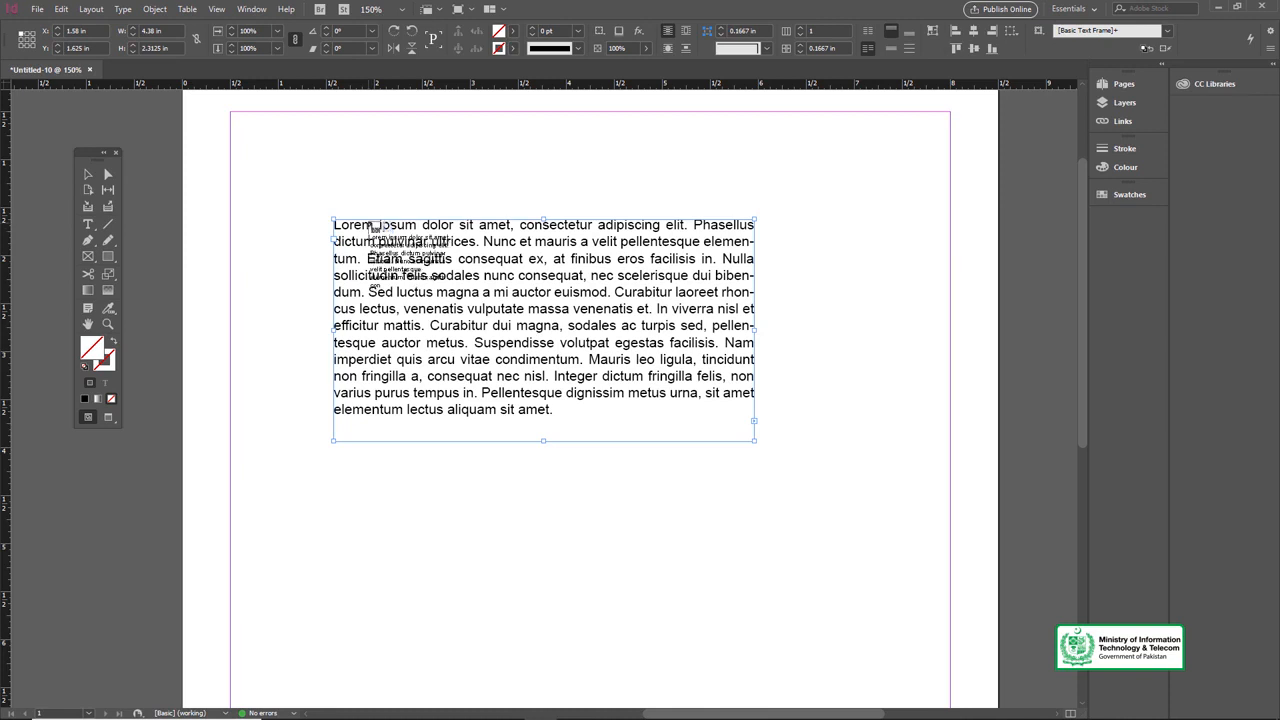
key(Escape)
click(376, 204)
click(499, 327)
key(Delete)
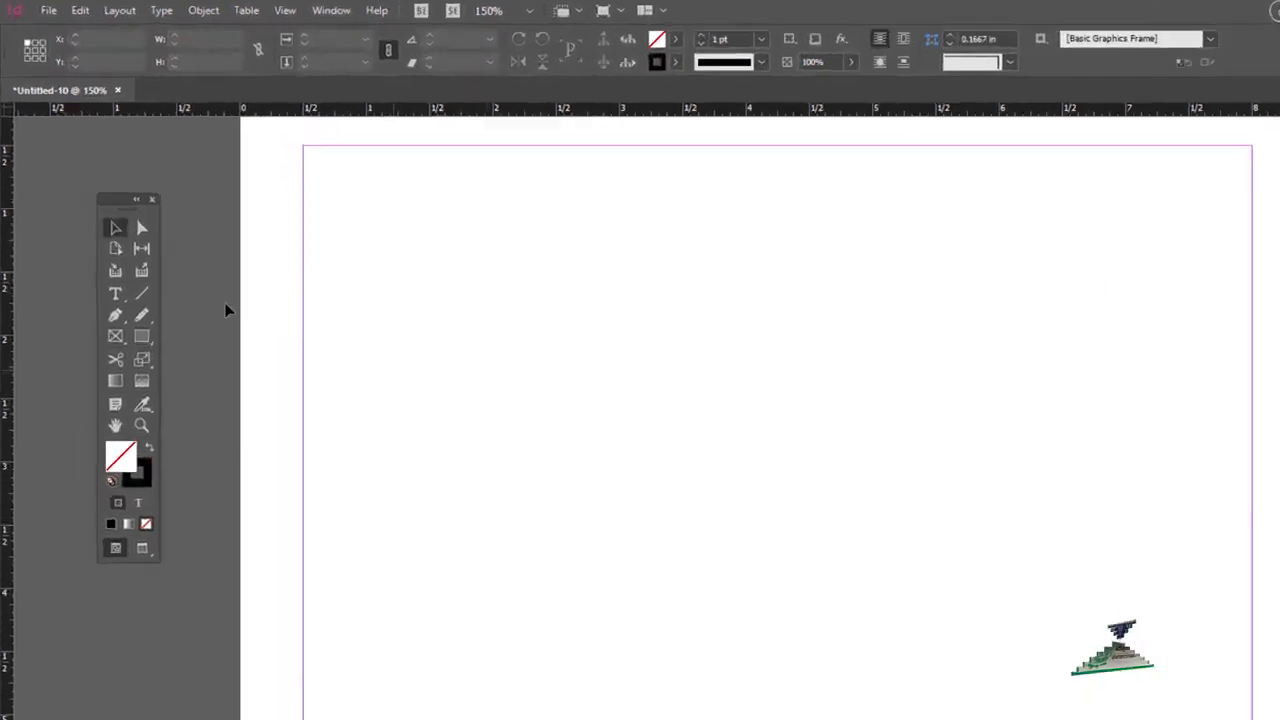
- Place the Word document "Lorem ipsum dolor sit amet" without a prepared frame, starting at the page's top-left margin corner
click(88, 224)
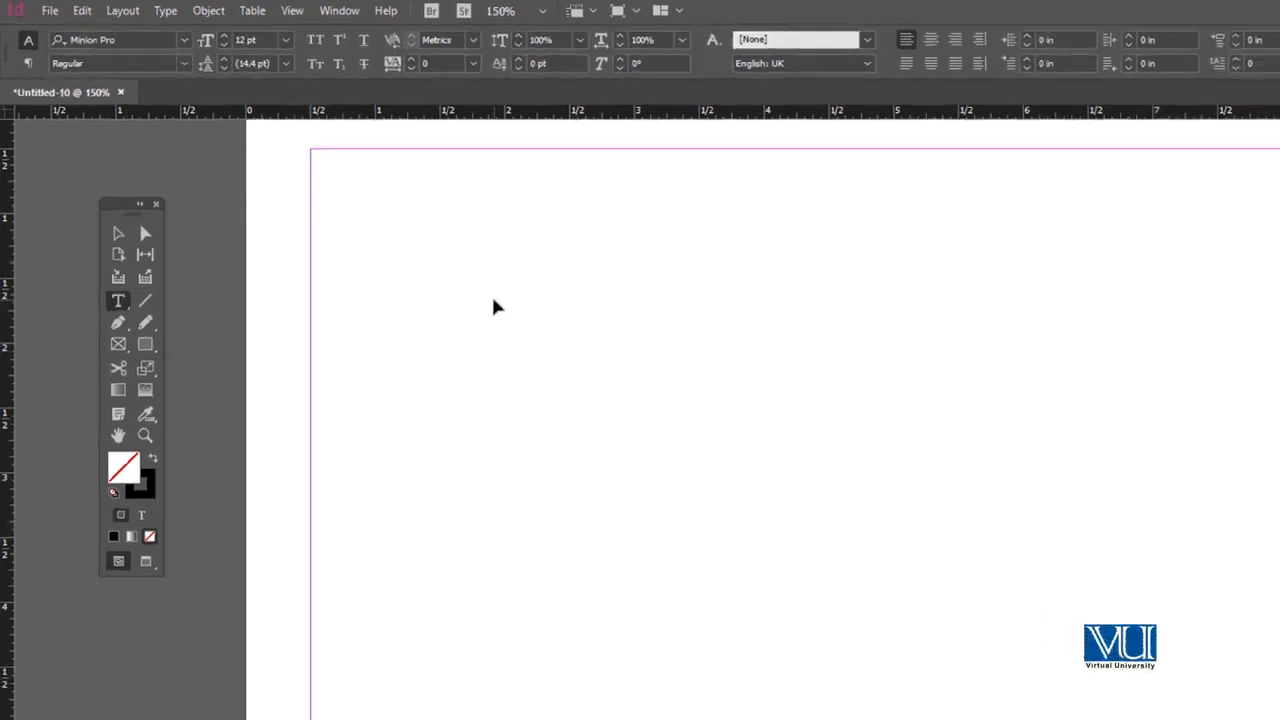
key(ctrl+d)
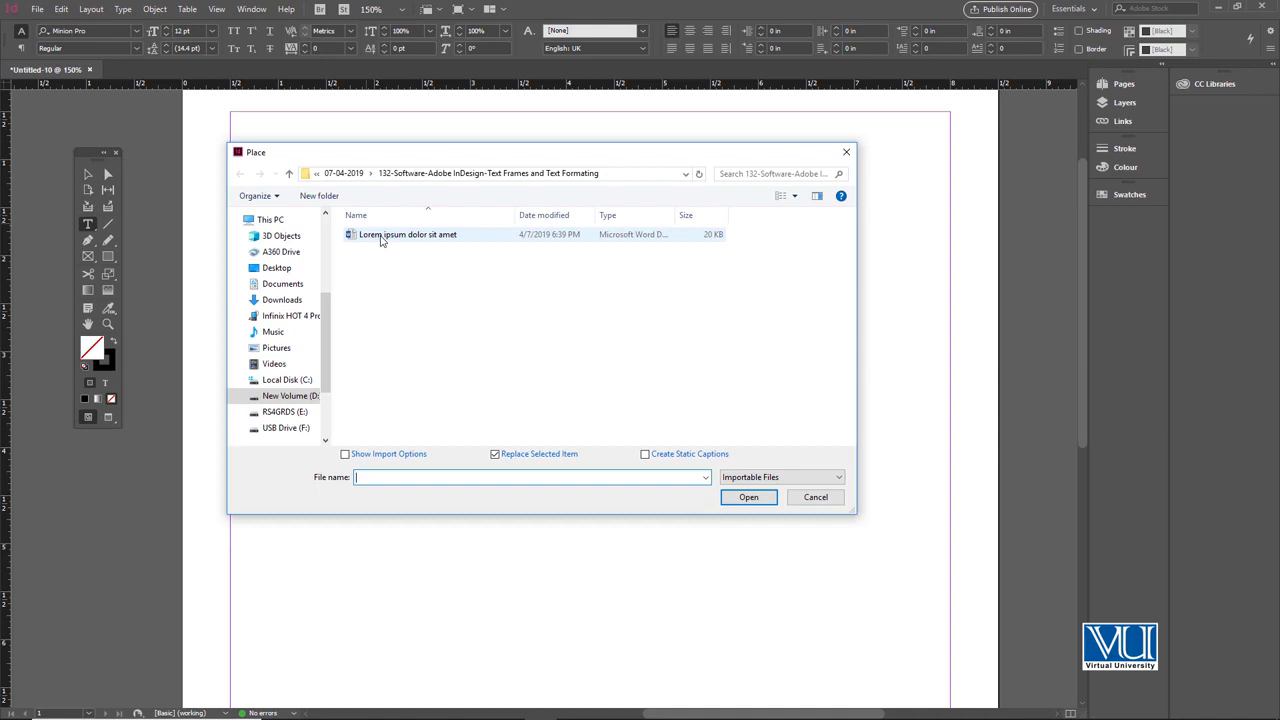
click(392, 237)
click(762, 496)
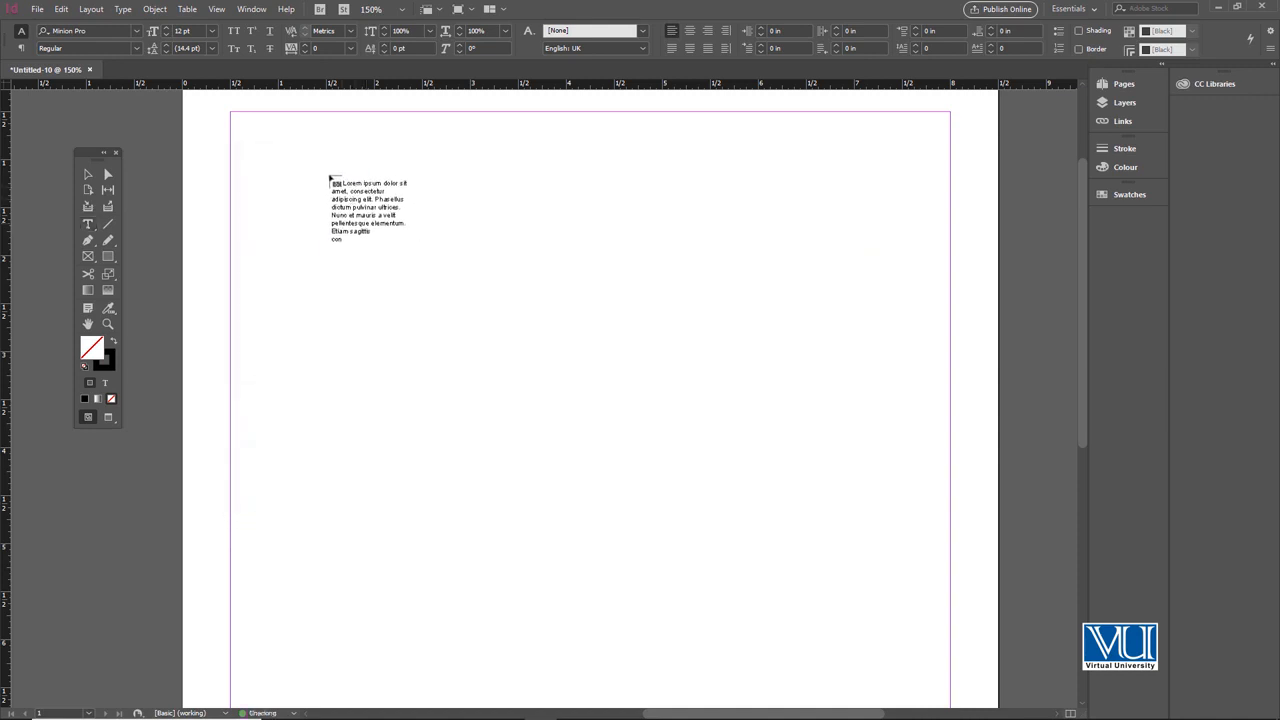
drag(464, 261, 418, 240)
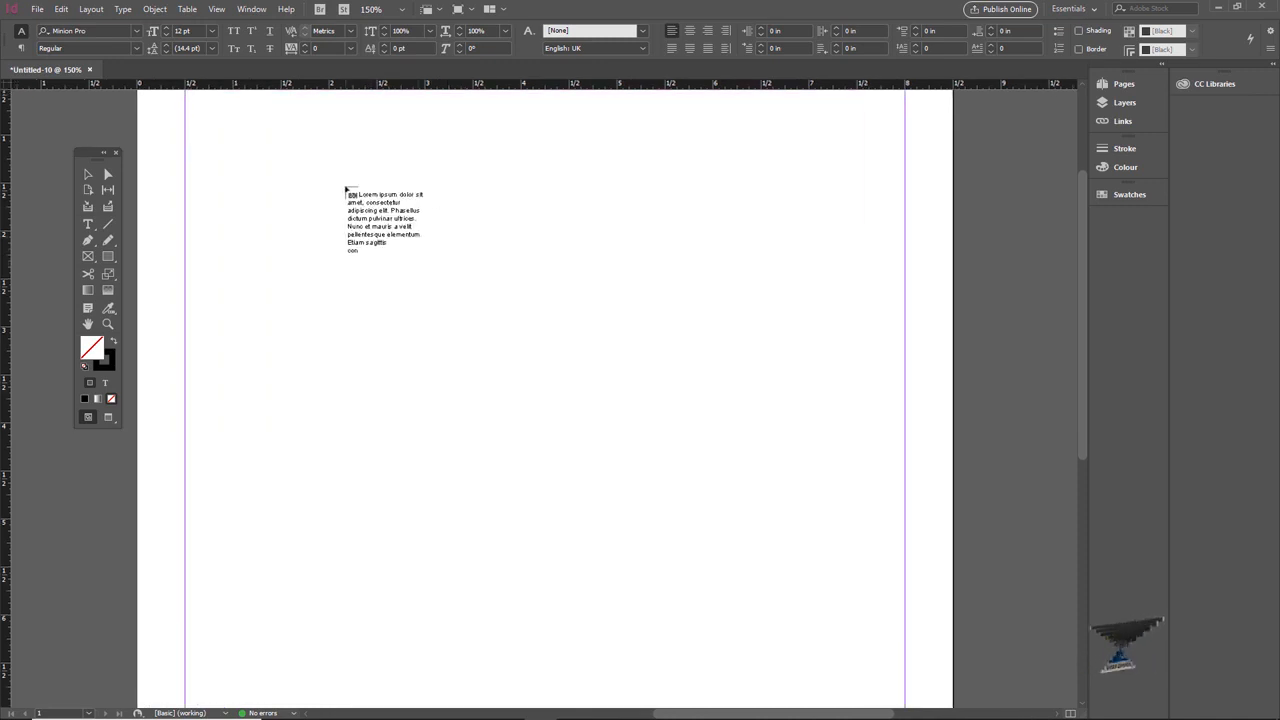
drag(346, 190, 392, 197)
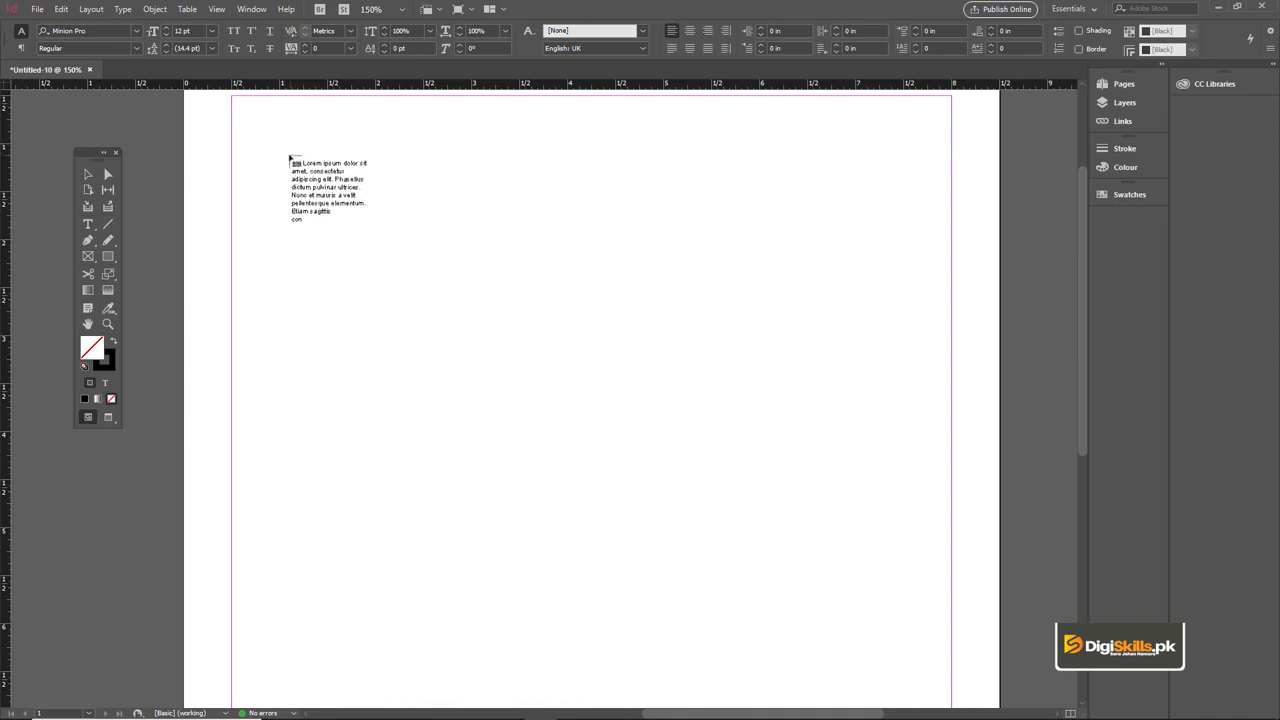
scroll(292, 160, up, 1)
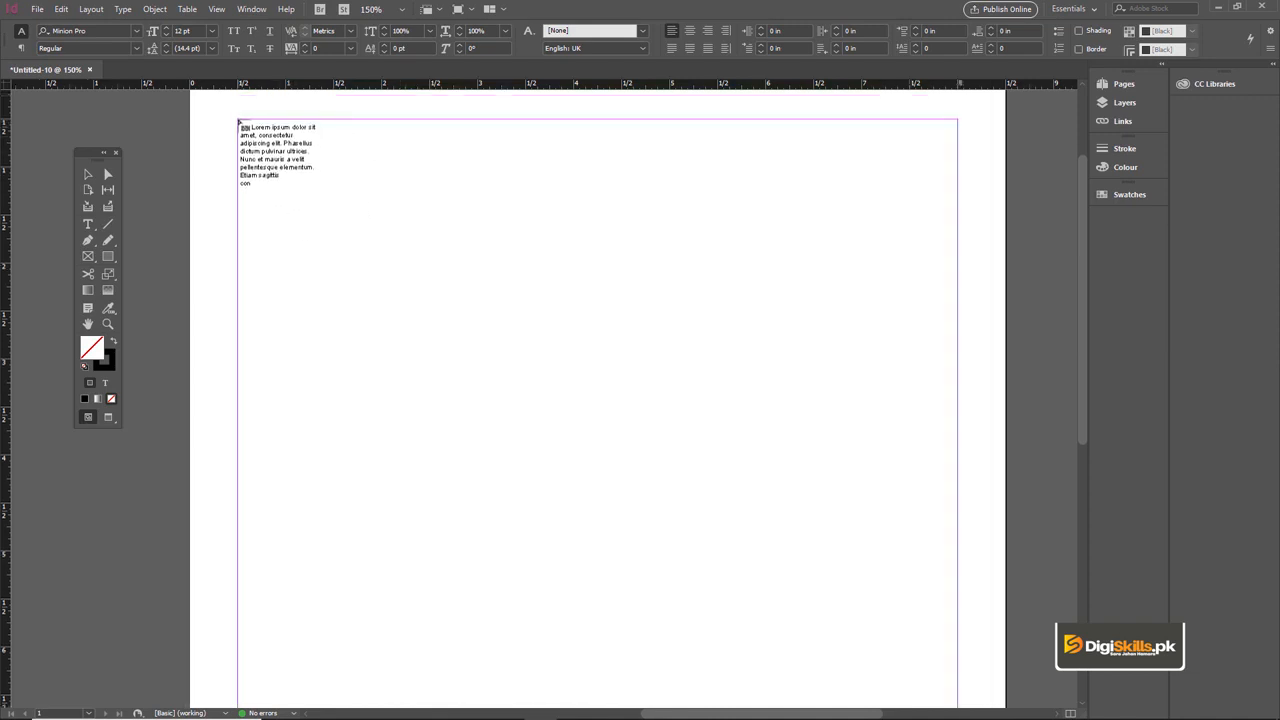
click(240, 122)
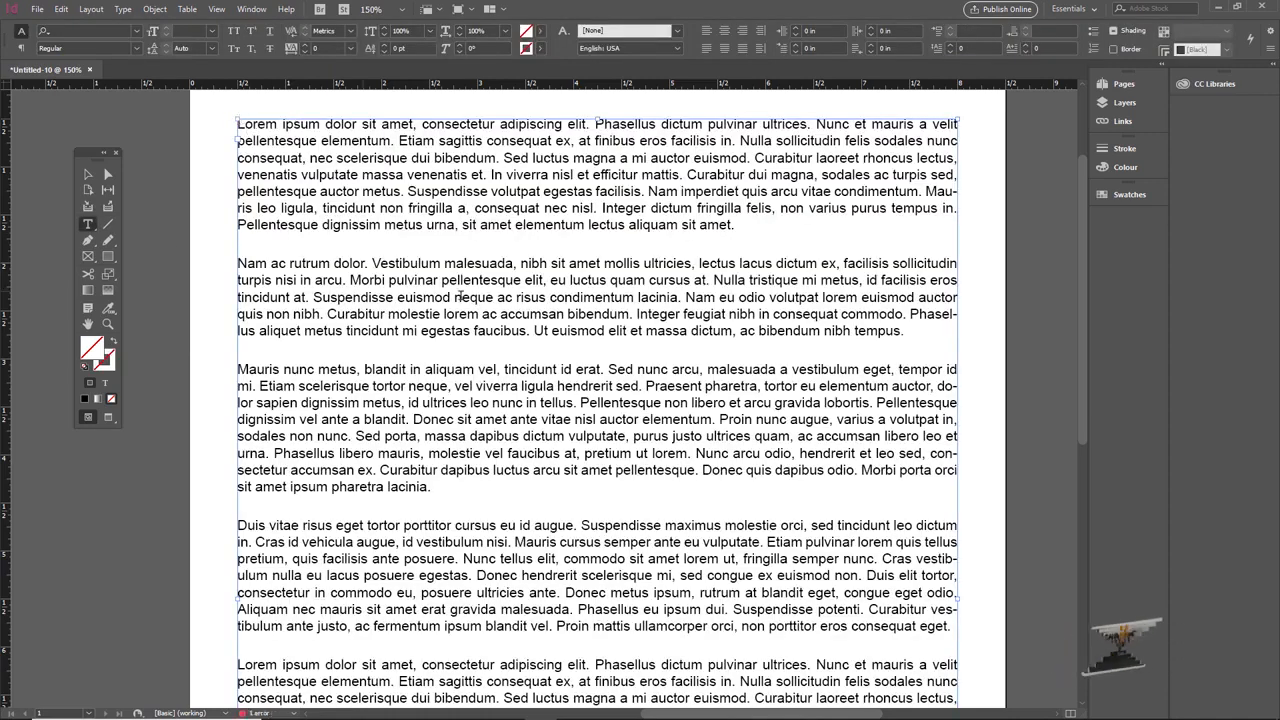
- Examine how the placed text fills the whole page, and undo the placement
key(ctrl+1)
scroll(591, 431, down, 2)
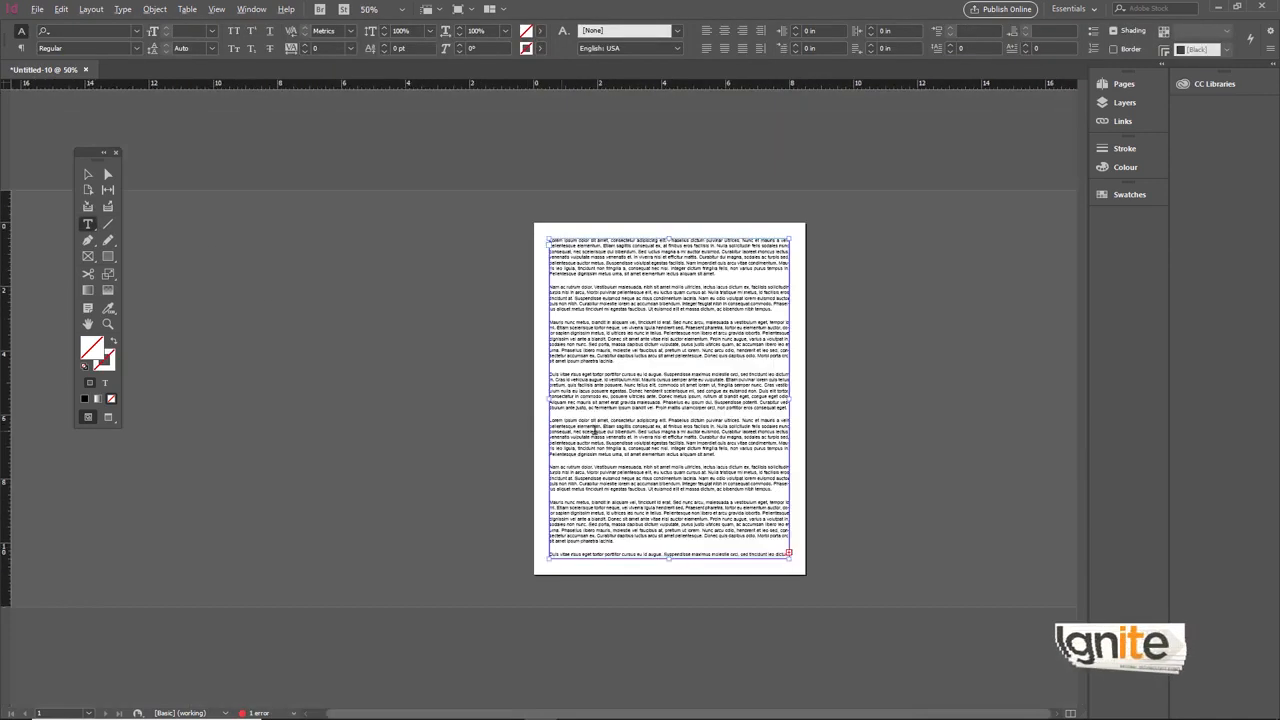
scroll(669, 432, up, 2)
scroll(665, 430, down, 1)
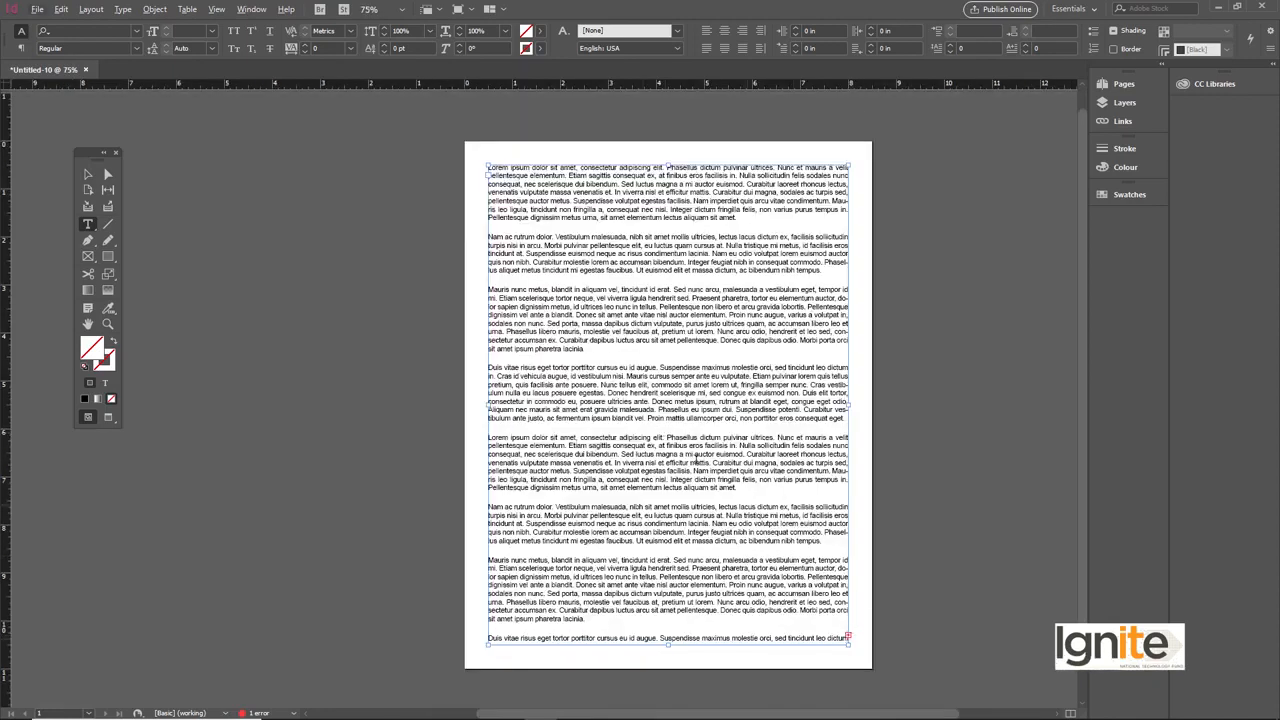
key(ctrl+z)
key(ctrl+z)
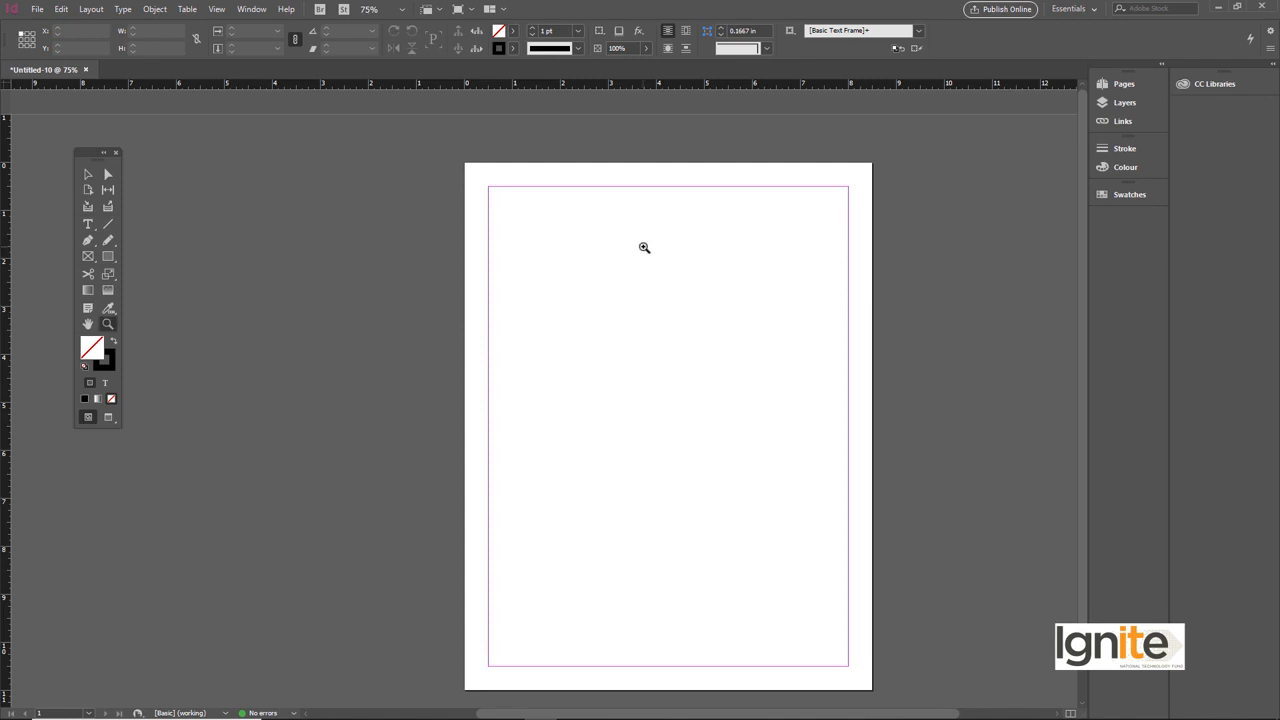
- Place the Word document "Lorem ipsum dolor sit amet" with autoflow from the top-left margin corner so the text continues onto added pages
click(645, 254)
key(t)
key(ctrl+equal)
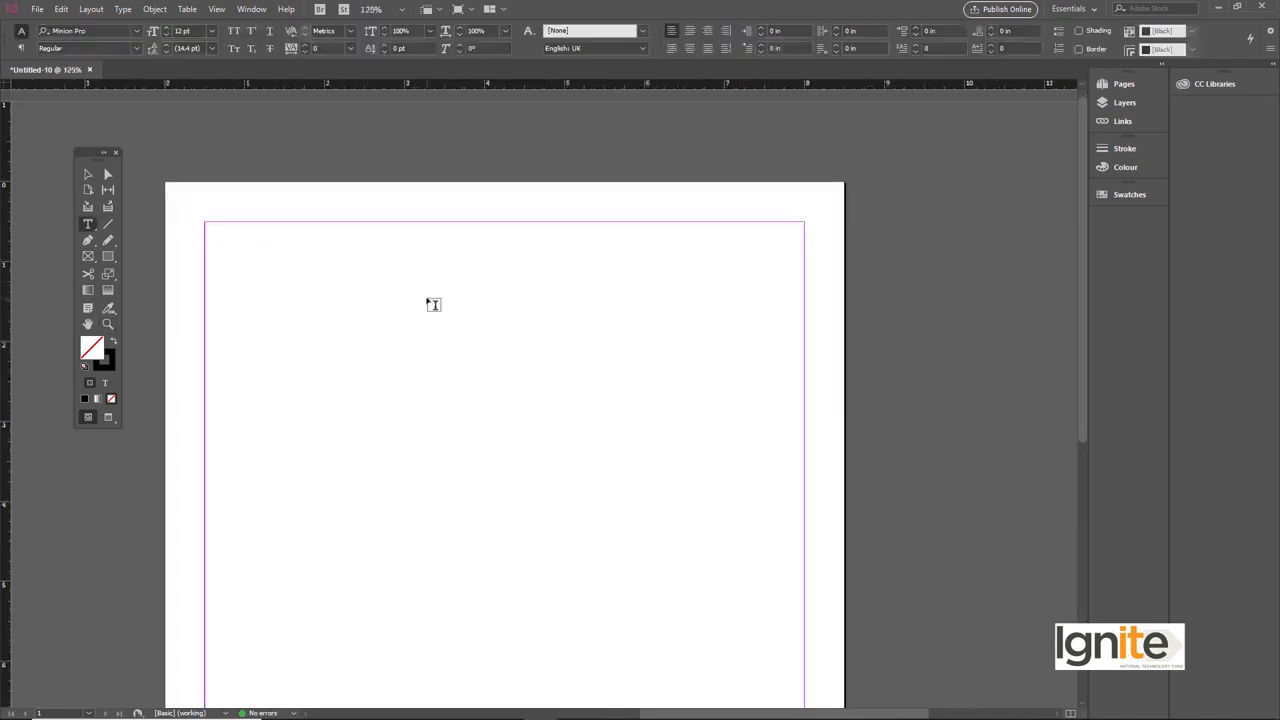
key(ctrl+d)
click(428, 232)
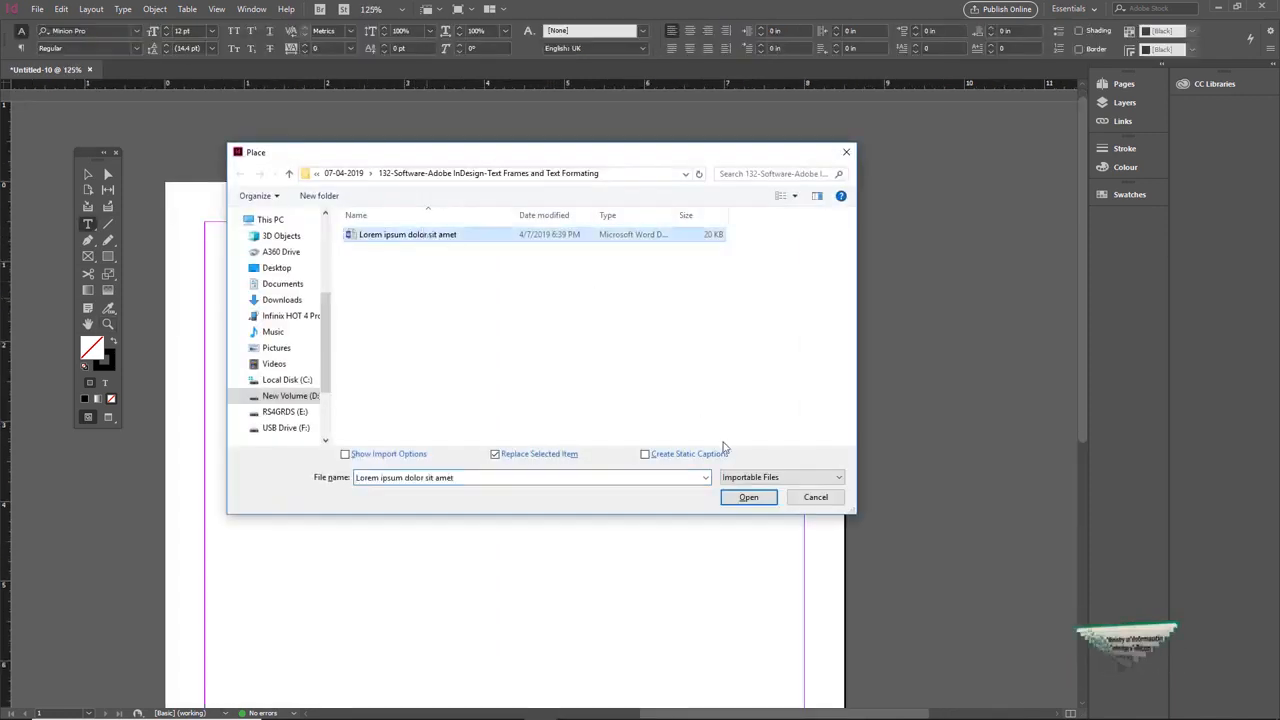
click(749, 497)
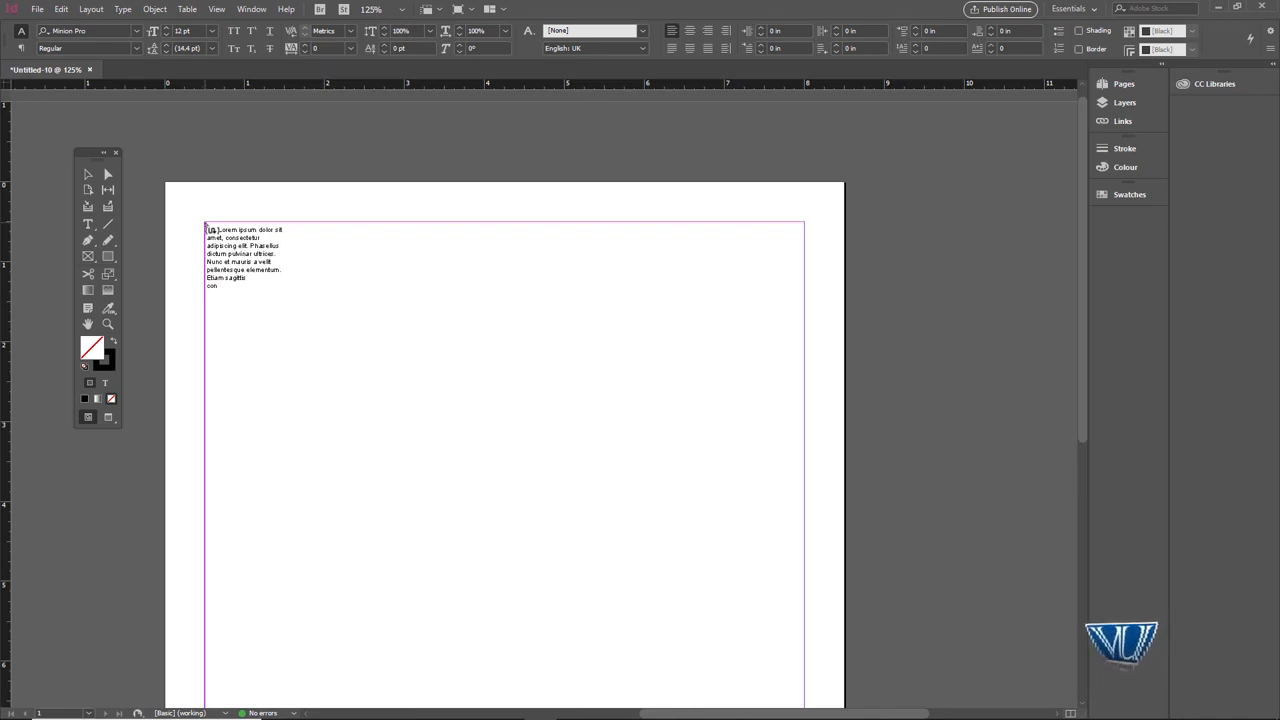
click(206, 227)
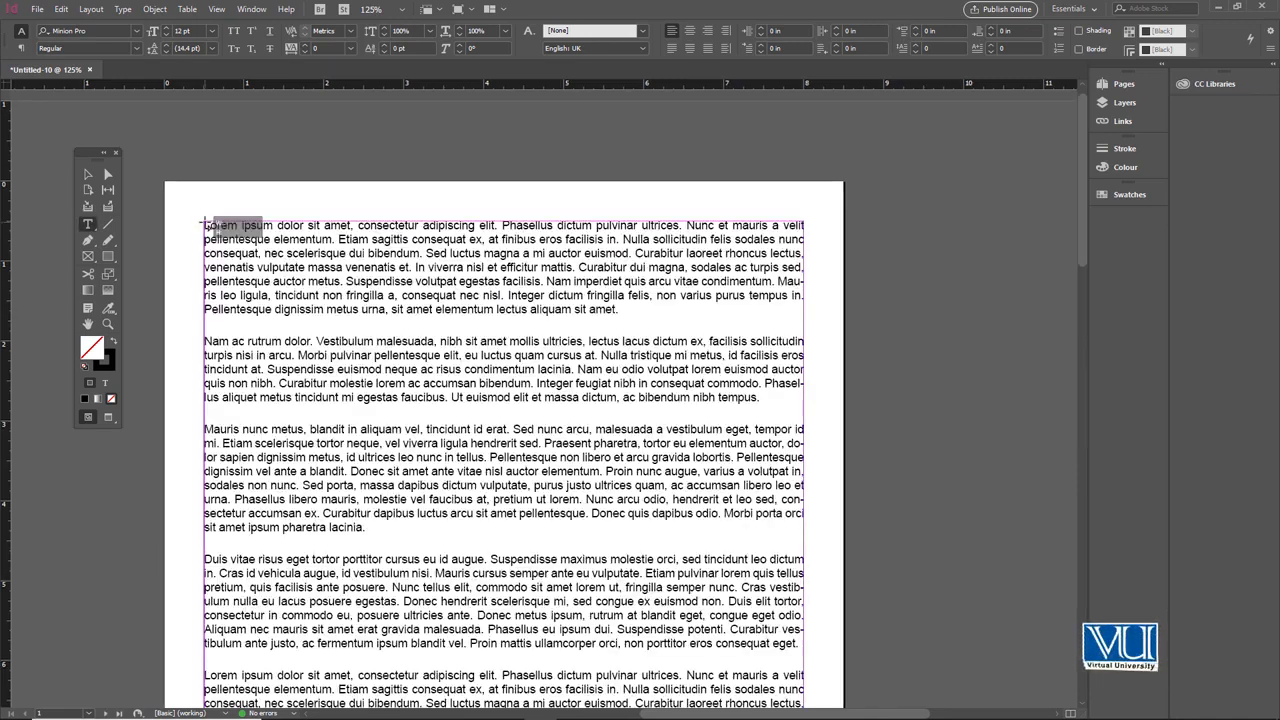
scroll(250, 397, down, 10)
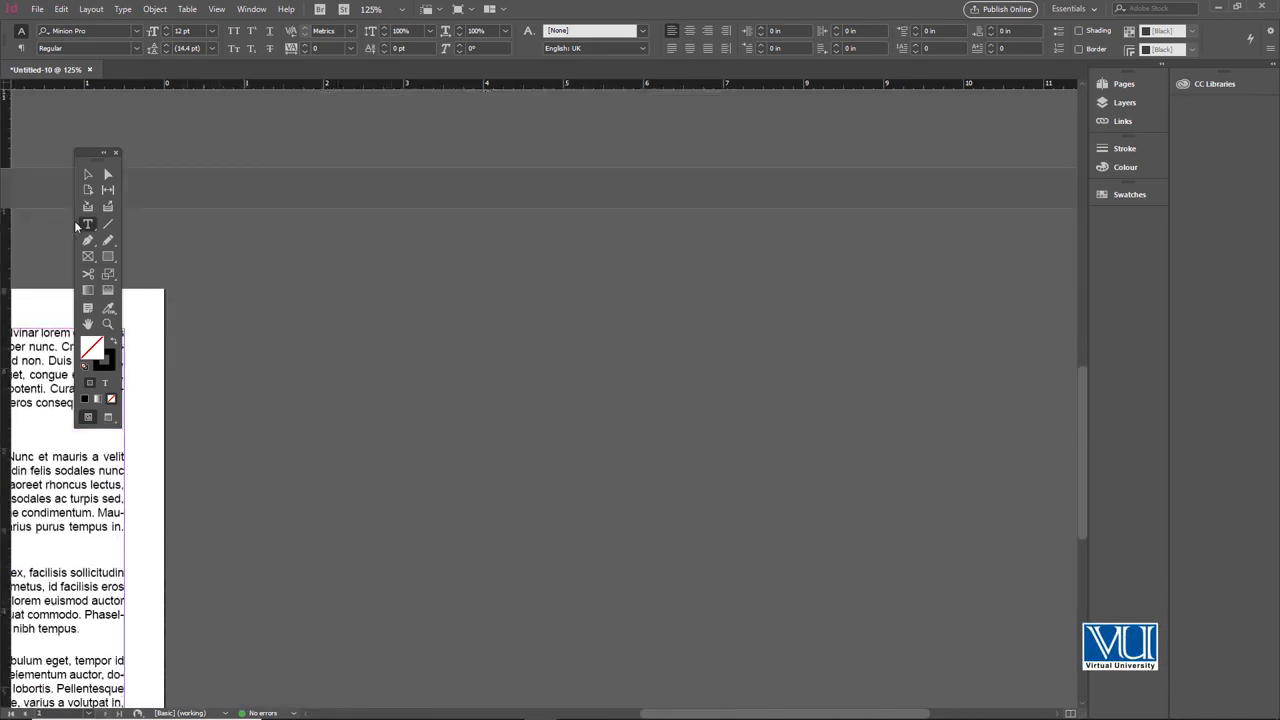
ctrl+alt+click(384, 314)
ctrl+alt+click(393, 320)
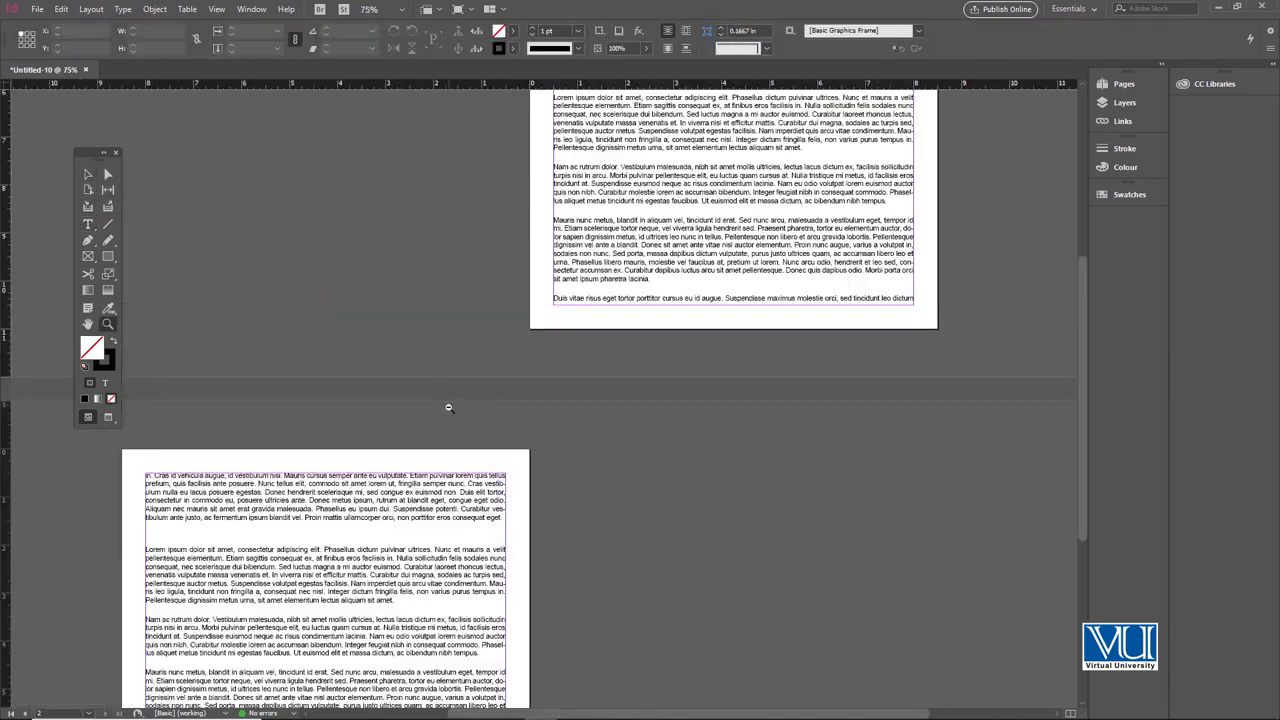
- Open the page overview, and examine how the autoflowed text runs from page 1 onto page 2
ctrl+alt+click(451, 406)
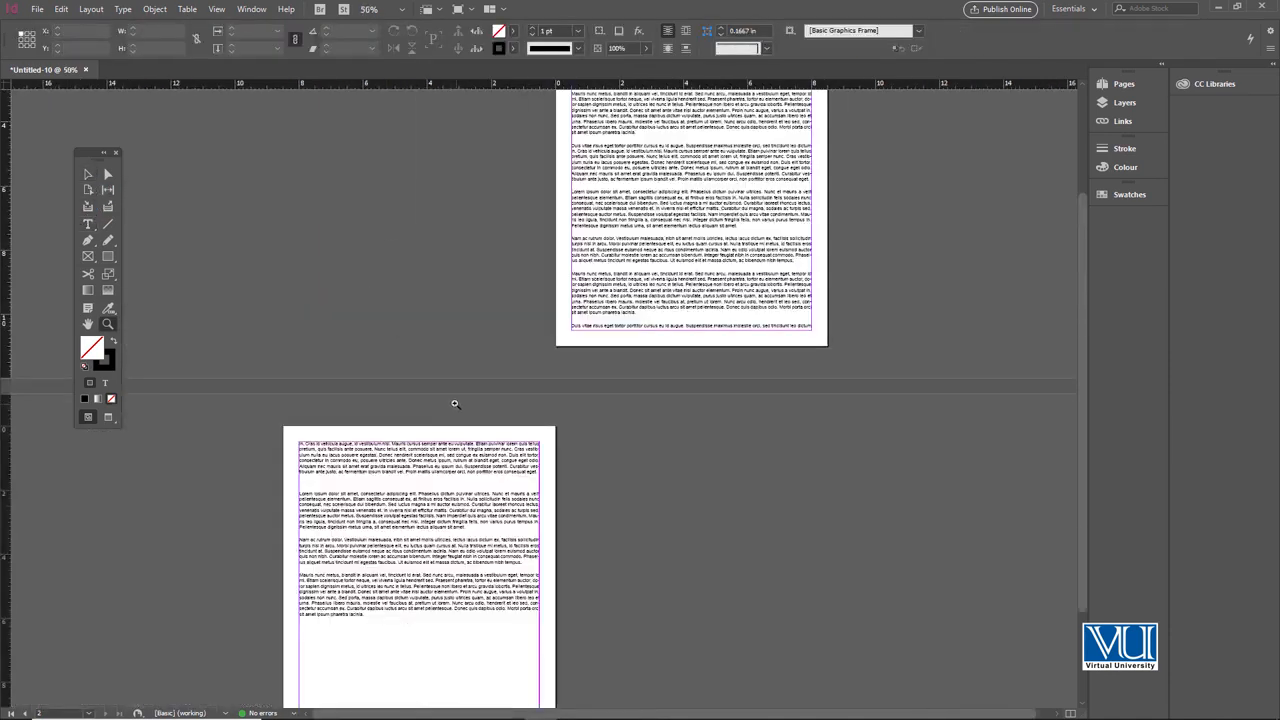
click(1126, 88)
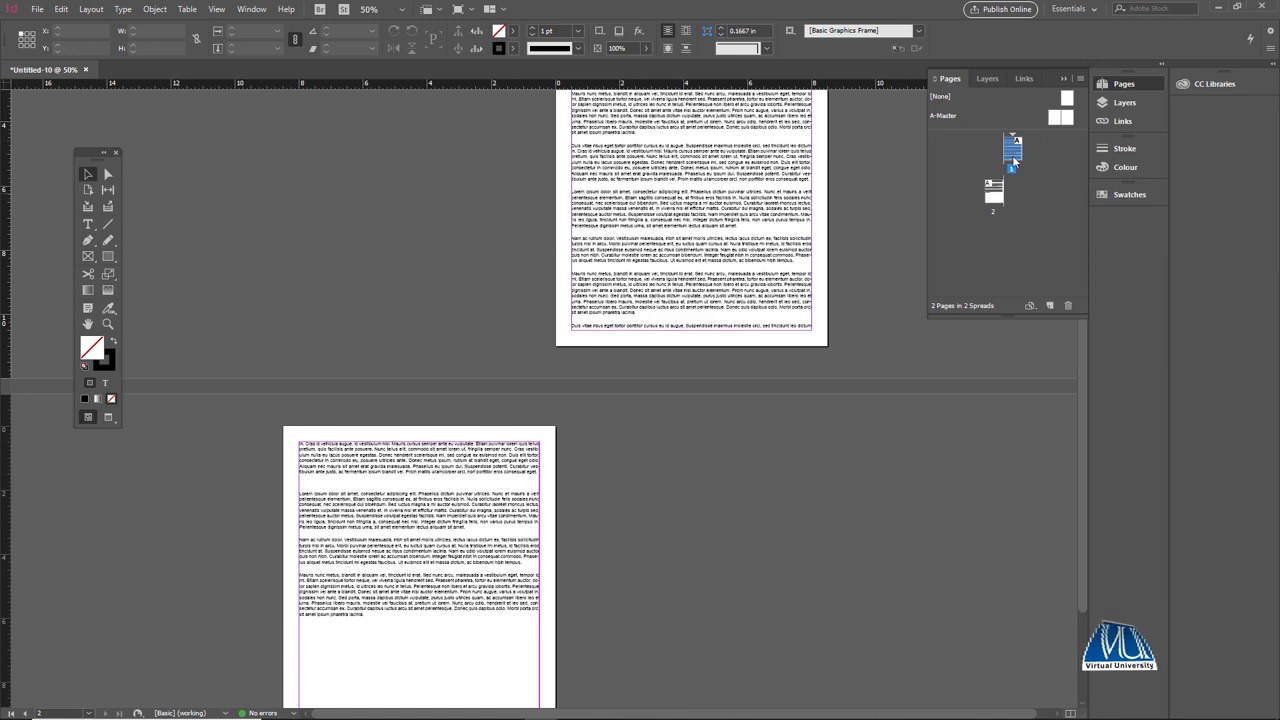
key(space)
mouse_move(643, 256)
mouse_down()
mouse_move(621, 303)
mouse_move(666, 248)
mouse_up()
key(ctrl+space)
ctrl+alt+click(622, 304)
key(ctrl+space)
ctrl+click(628, 320)
key(space)
scroll(638, 248, down, 5)
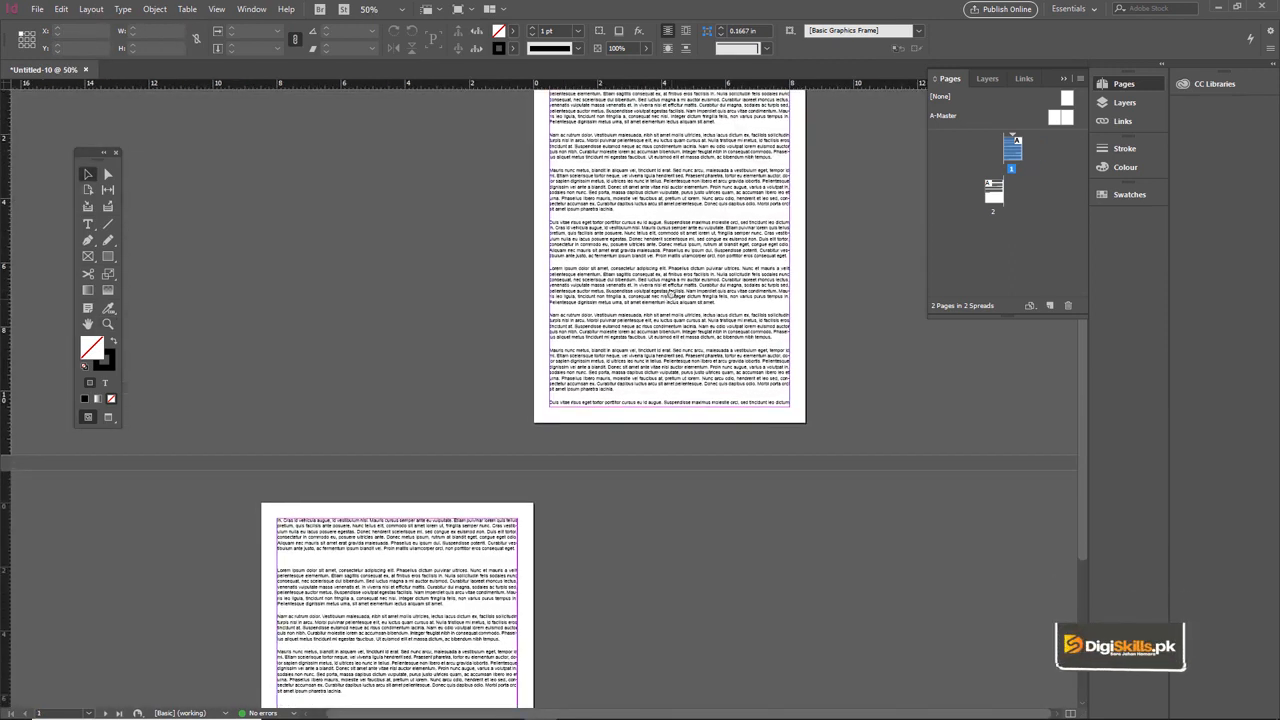
key(space)
drag(598, 312, 610, 215)
key(z)
click(388, 496)
click(441, 467)
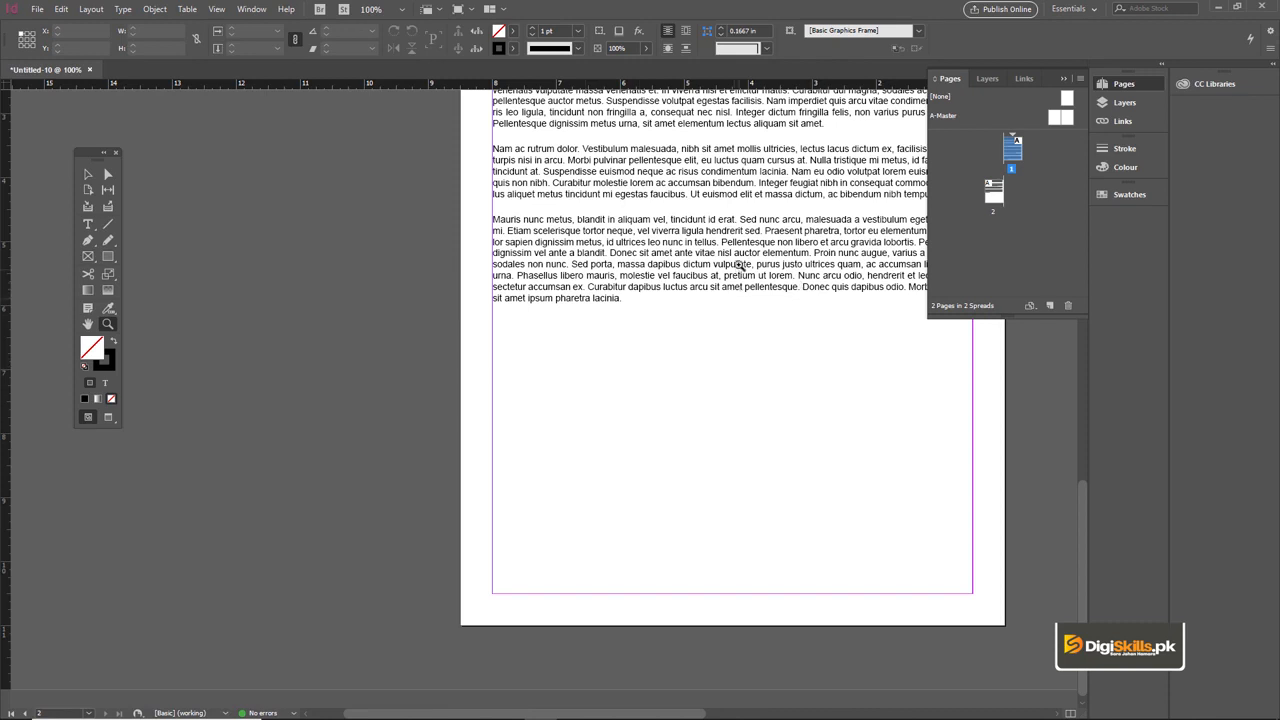
alt+click(740, 264)
alt+click(614, 277)
alt+click(546, 425)
click(548, 403)
click(549, 404)
key(v)
key(space)
drag(473, 442, 494, 477)
- Delete page 2 together with its contents, and delete the remaining text frame on page 1
click(493, 480)
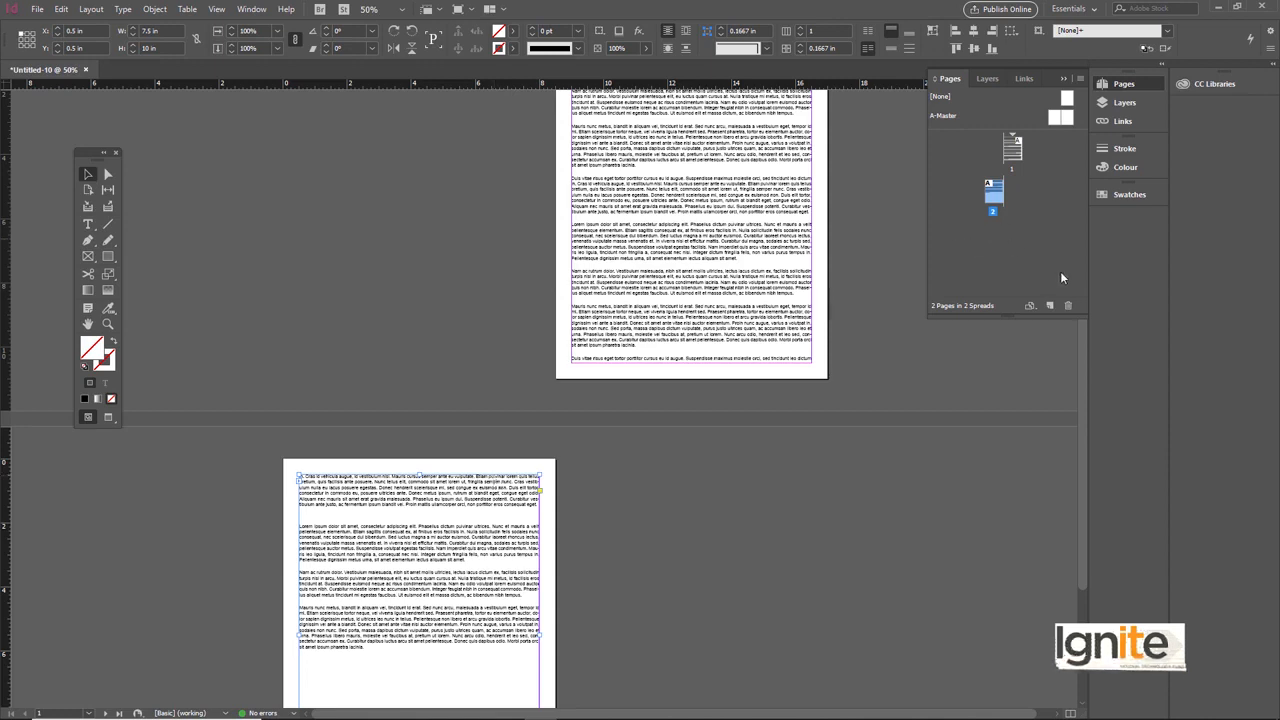
click(1067, 309)
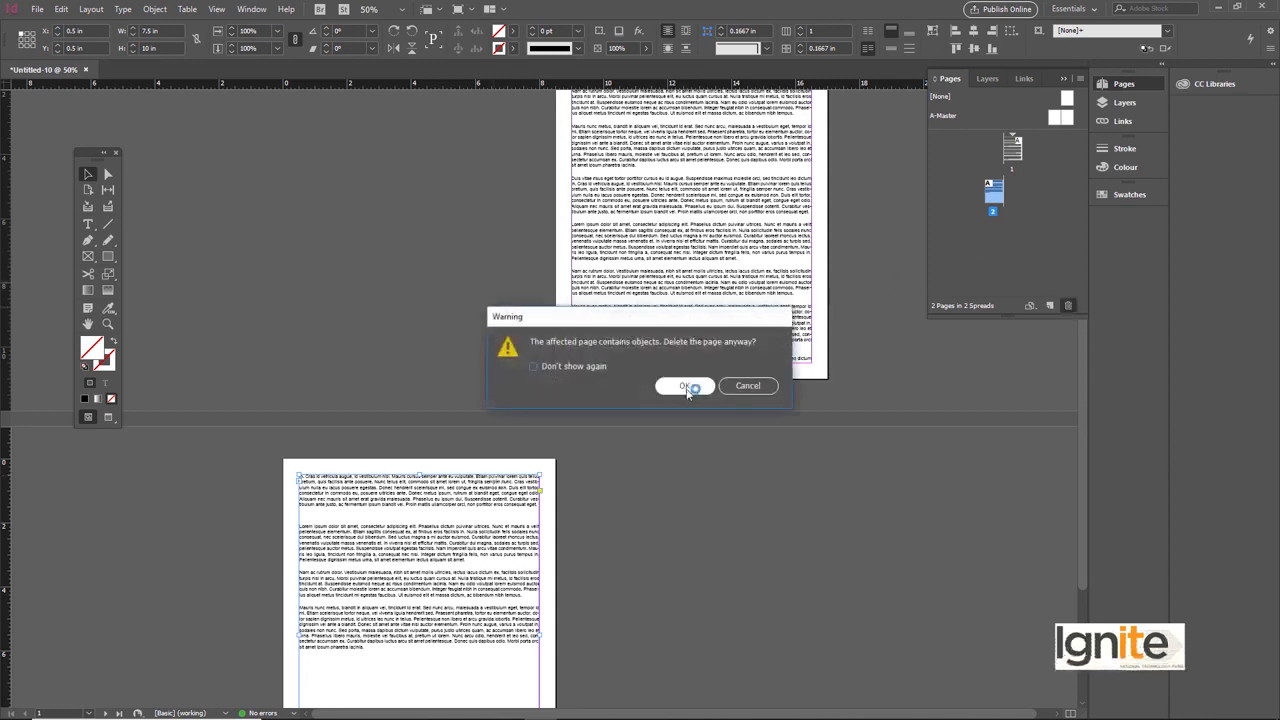
click(692, 388)
click(728, 281)
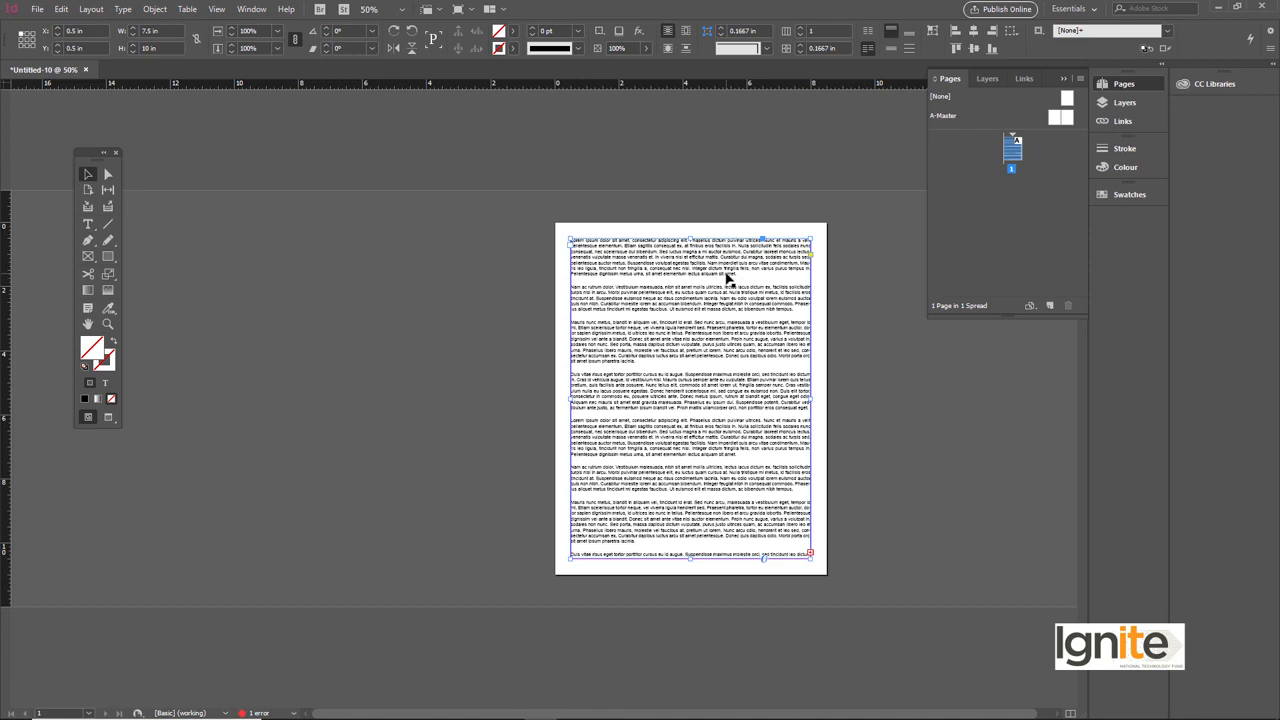
key(Delete)
- Place the Word document "Lorem ipsum dolor sit amet" in a frame about 3 in wide and 6.72 in high near the page's top-left margin corner
ctrl+click(688, 384)
drag(672, 326, 651, 281)
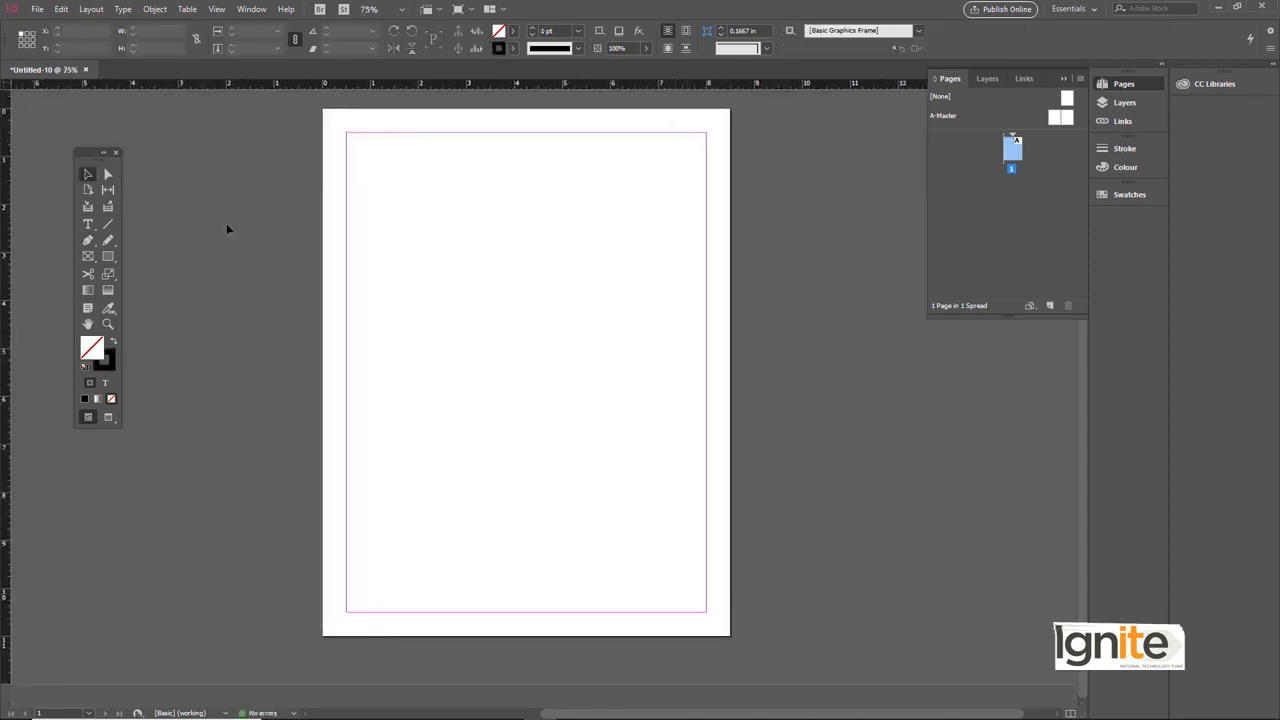
click(88, 224)
key(ctrl+d)
click(414, 236)
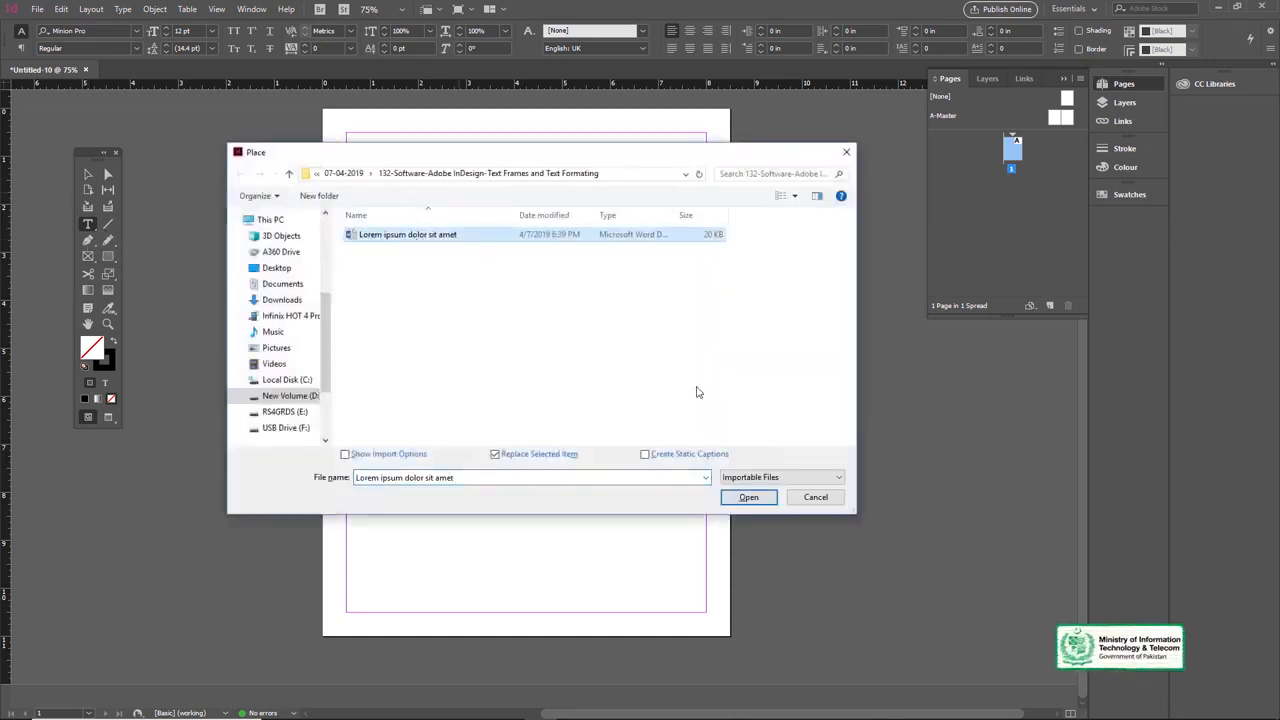
click(748, 497)
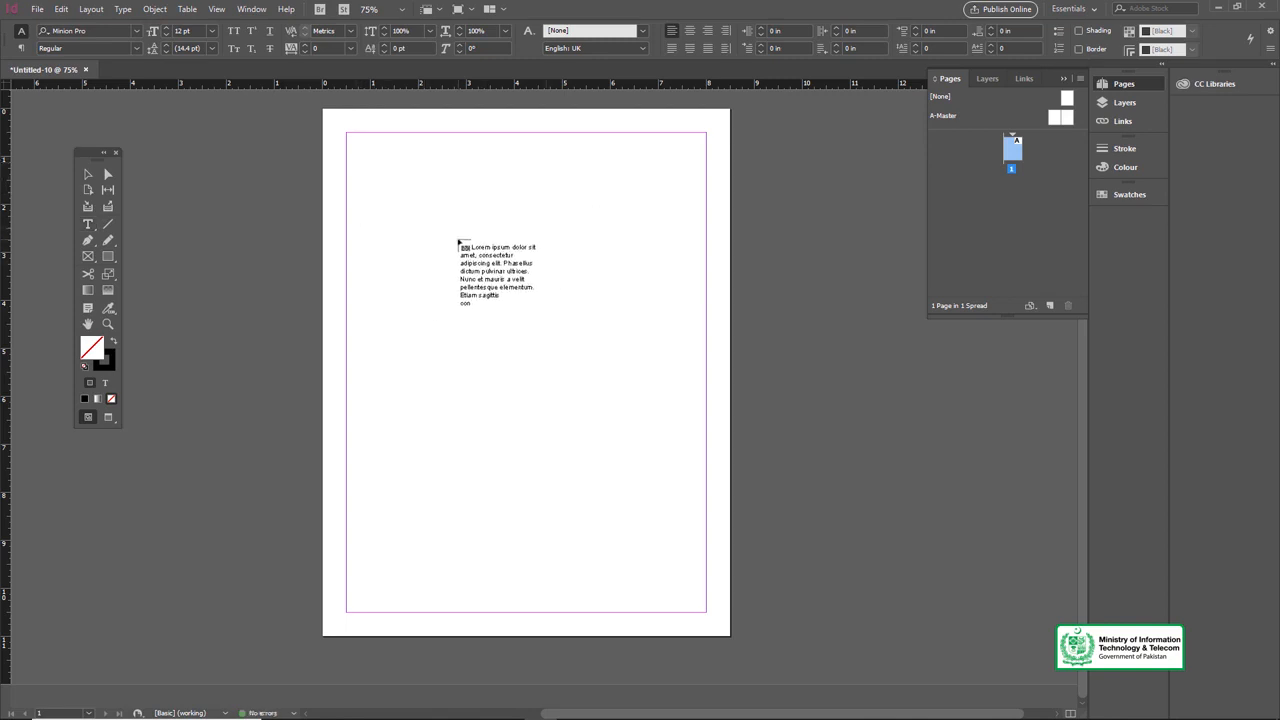
drag(362, 159, 508, 483)
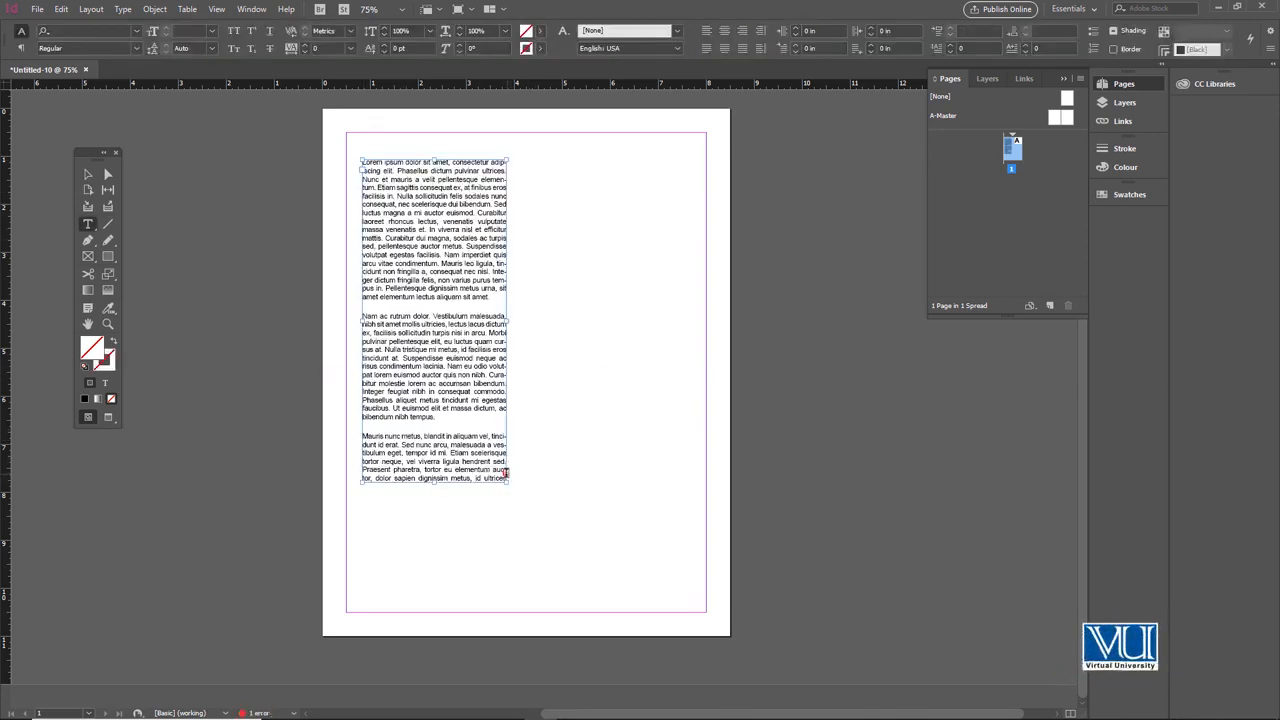
- Flow the frame's overset text into a linked second frame of about equal height beside it, and delete that second frame
click(88, 174)
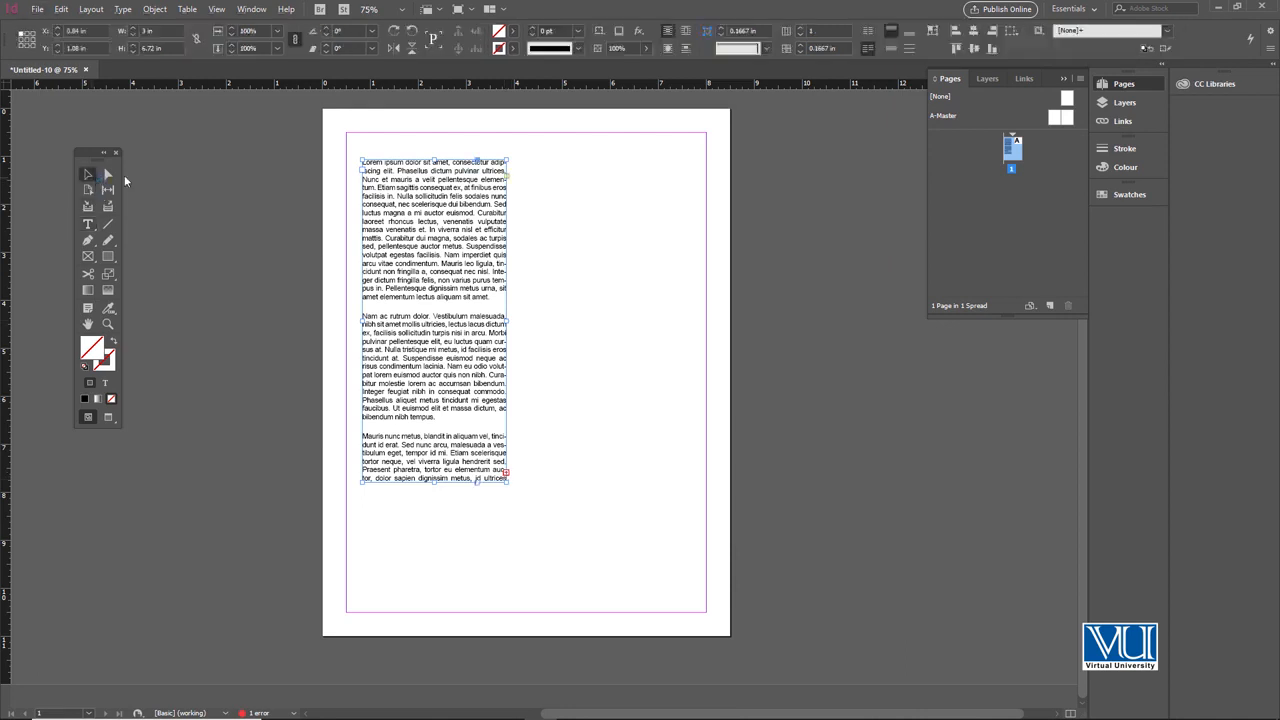
click(506, 475)
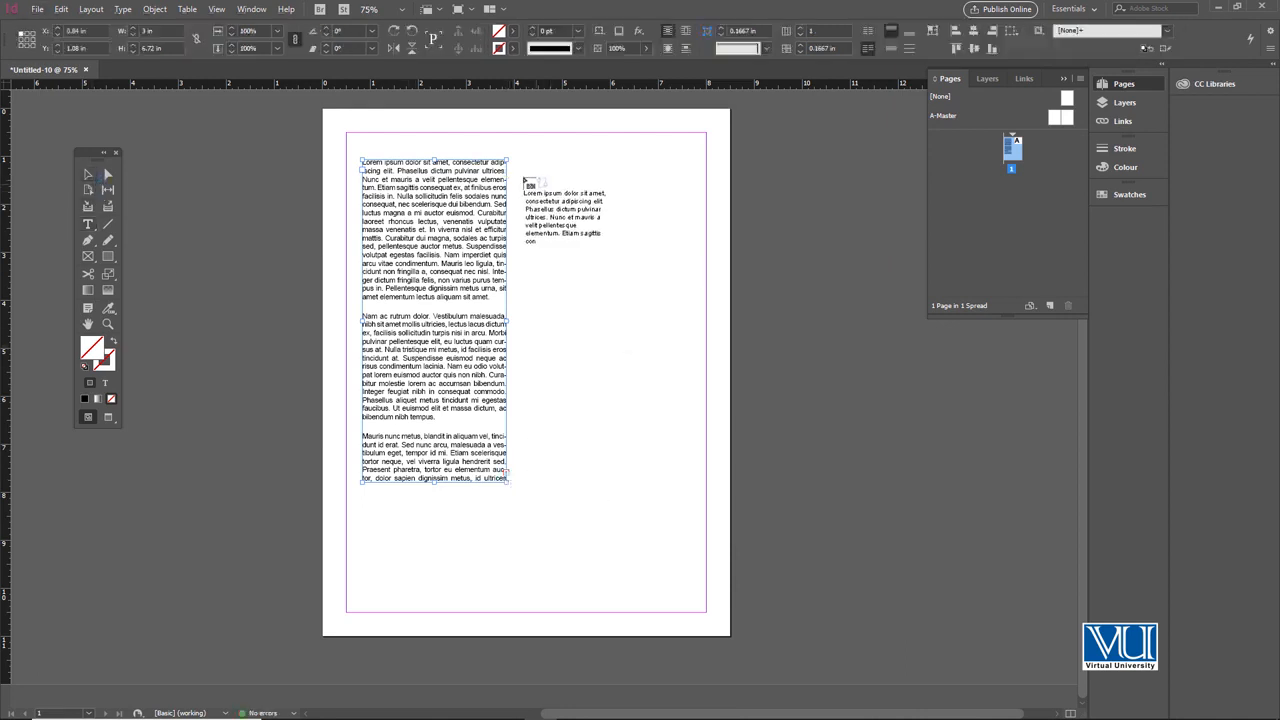
drag(527, 159, 682, 484)
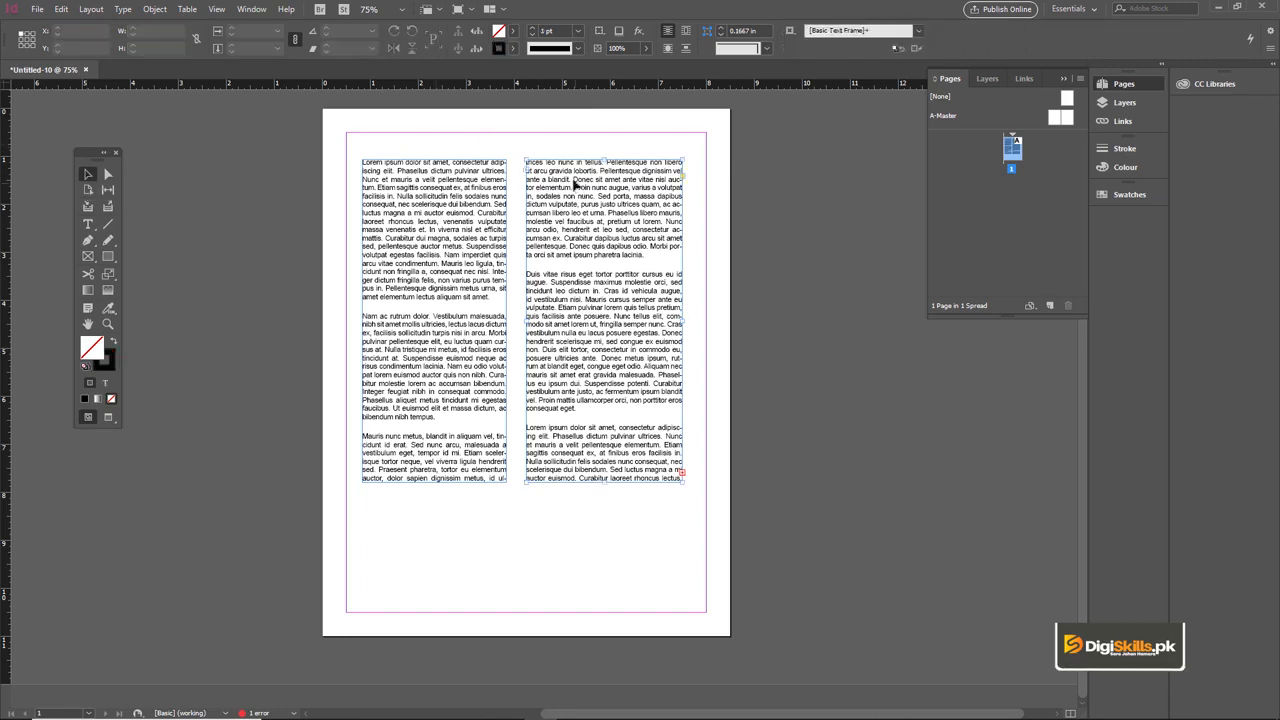
key(Delete)
- Try resizing the text frame by its edges, ending at about 2.56 in wide and 4.6 in high
key(z)
click(446, 314)
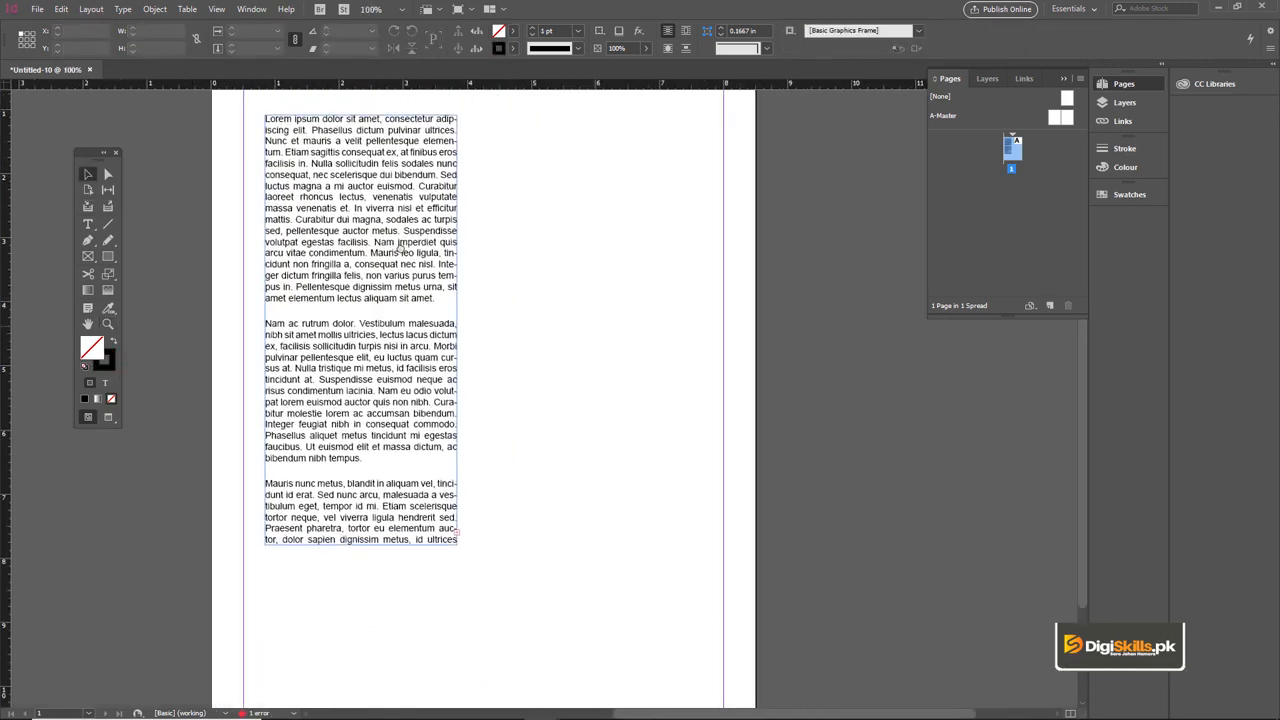
click(395, 135)
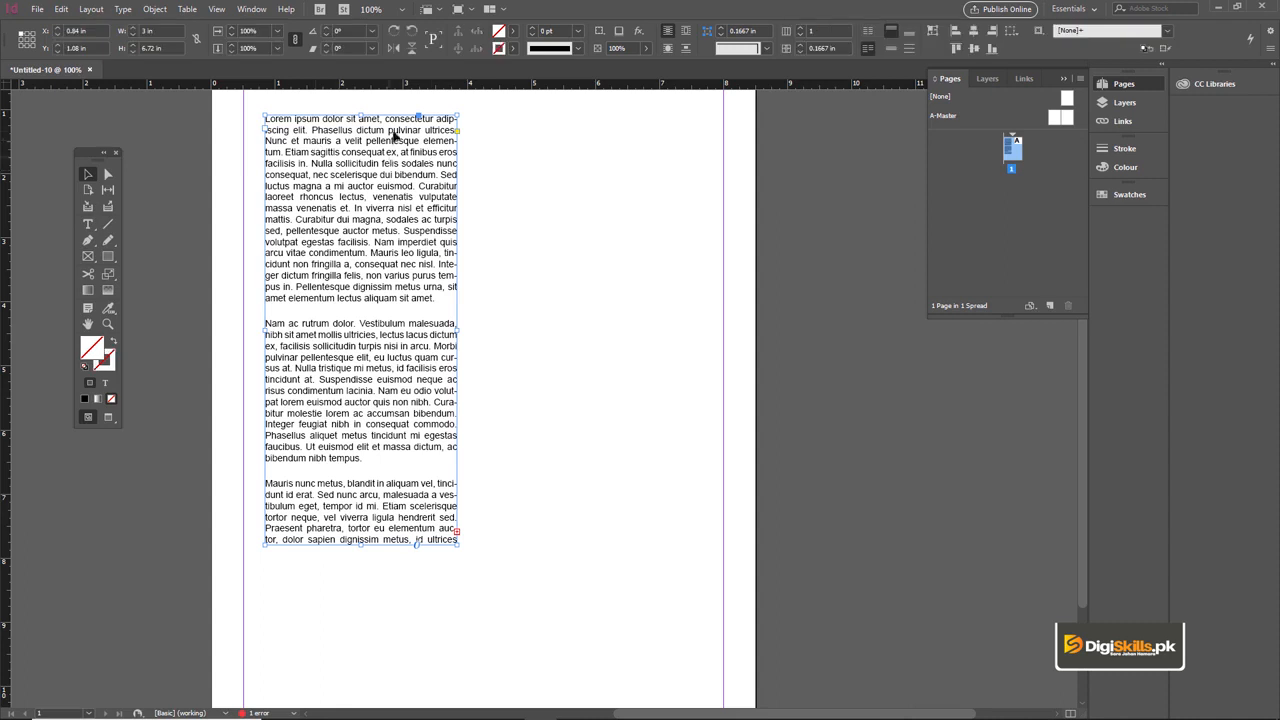
drag(457, 325, 687, 330)
drag(475, 545, 487, 410)
drag(686, 263, 507, 311)
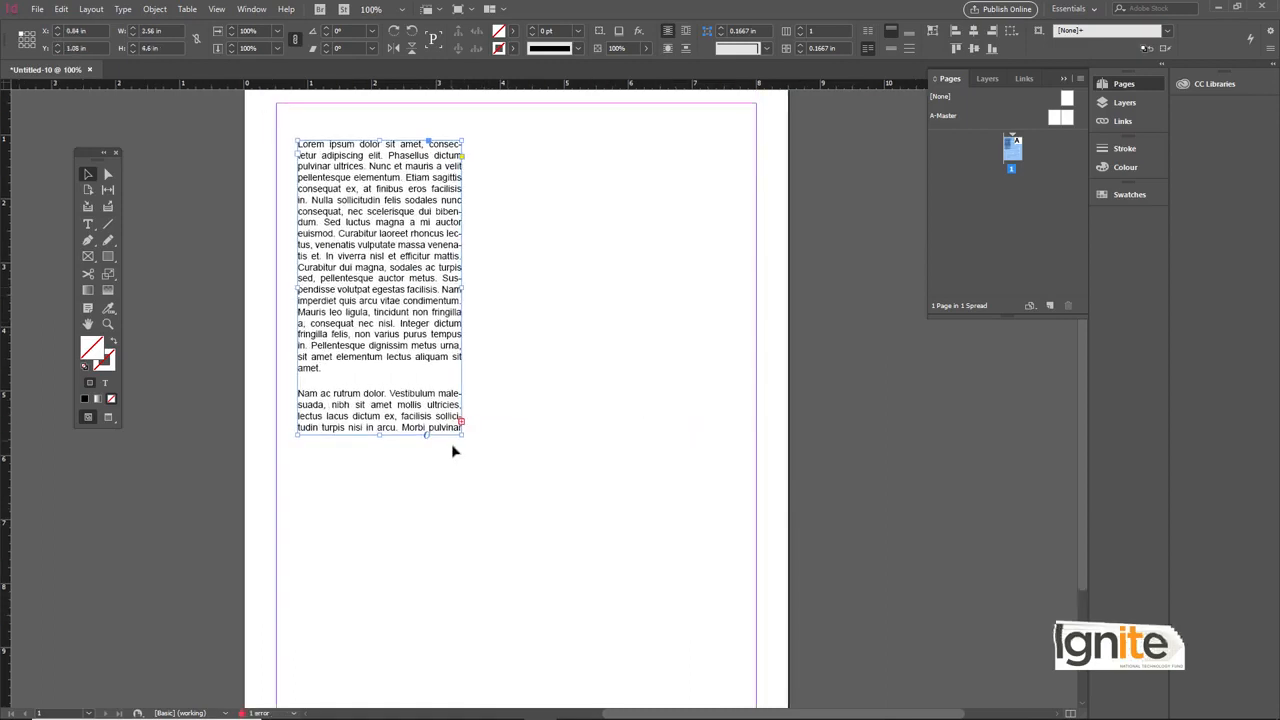
- Enlarge the text frame to about 6.74 in wide and 8.19 in high
drag(461, 434, 590, 663)
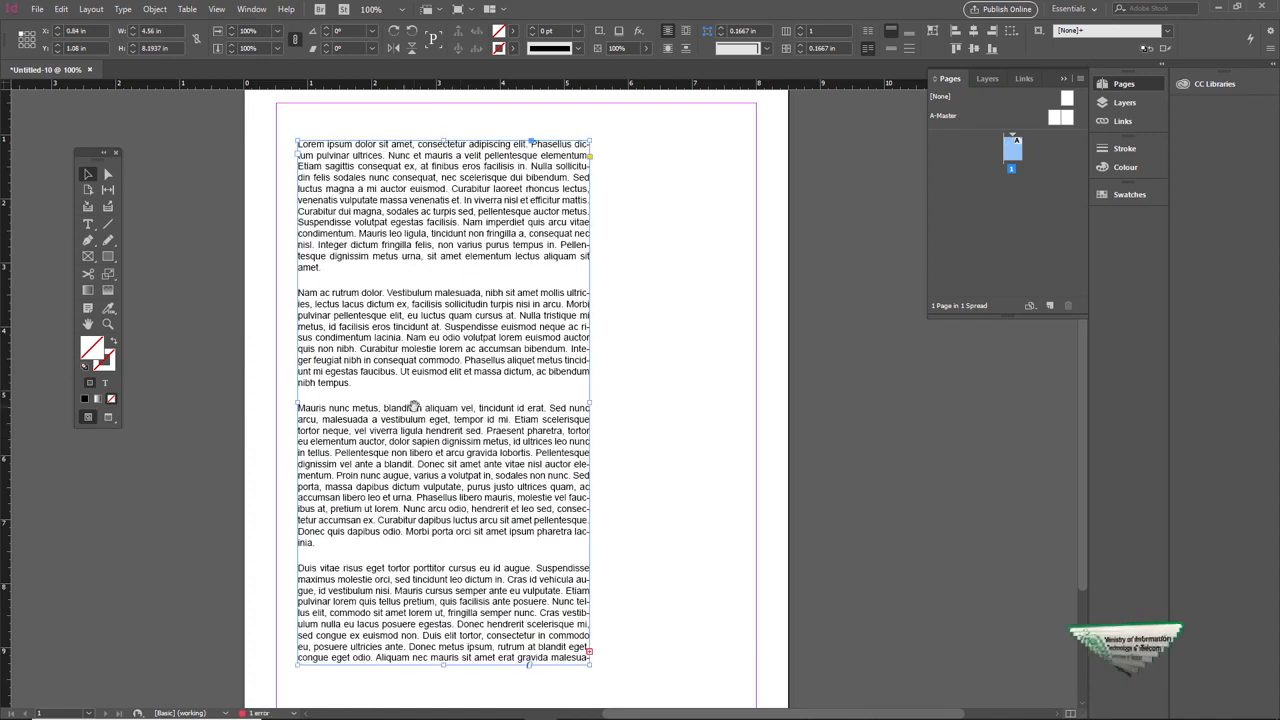
drag(414, 406, 393, 407)
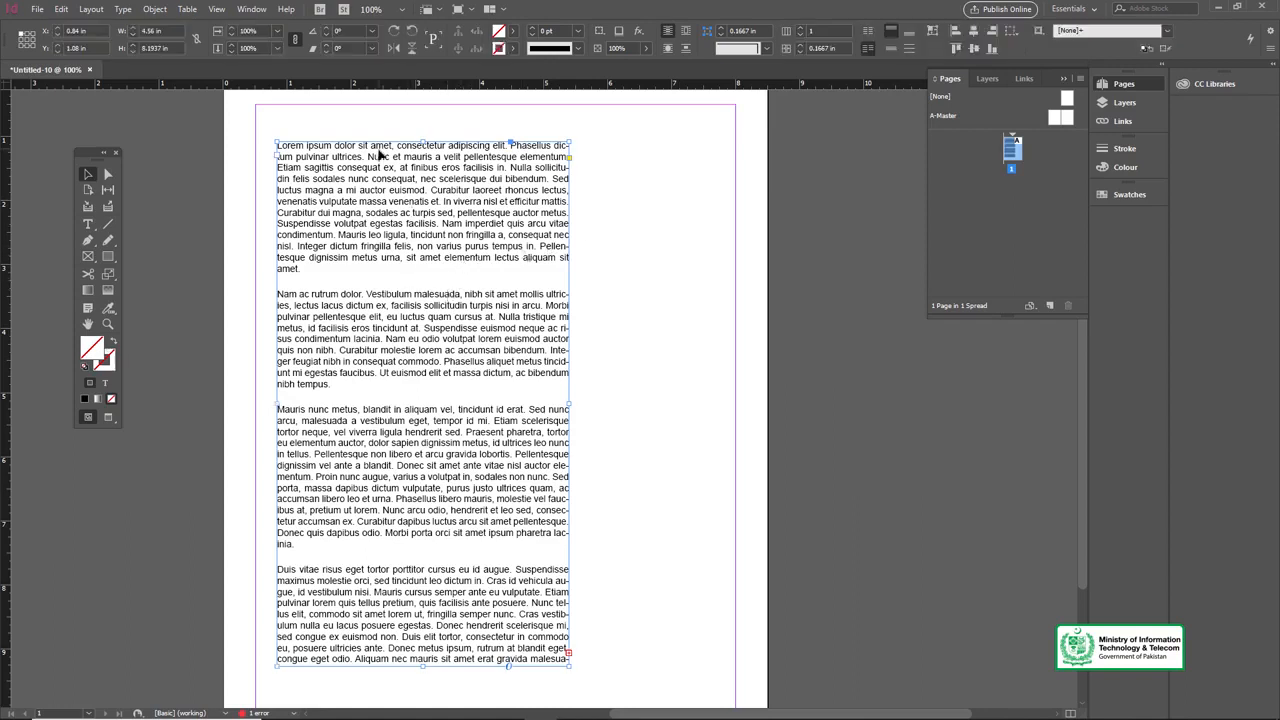
drag(568, 411, 707, 412)
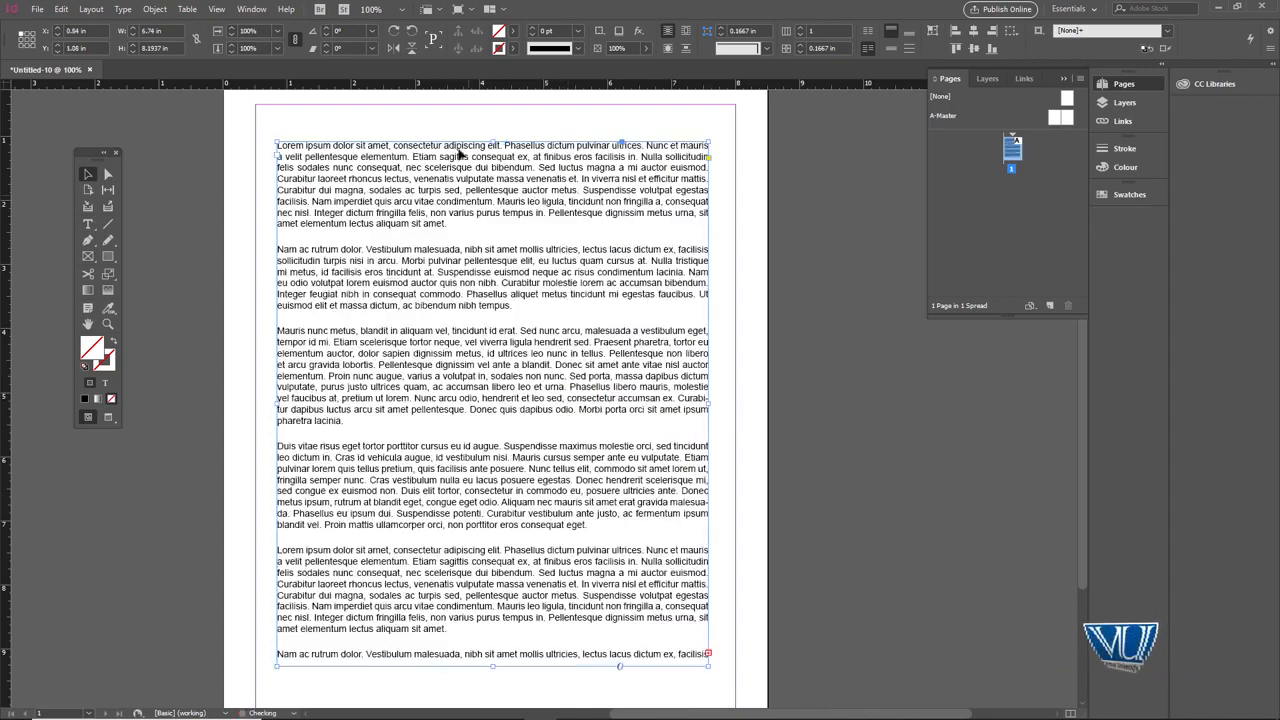
- Move the text frame horizontally to an X position of about 1.58 in, and undo the move
click(449, 126)
key(z)
click(410, 224)
drag(618, 363, 395, 250)
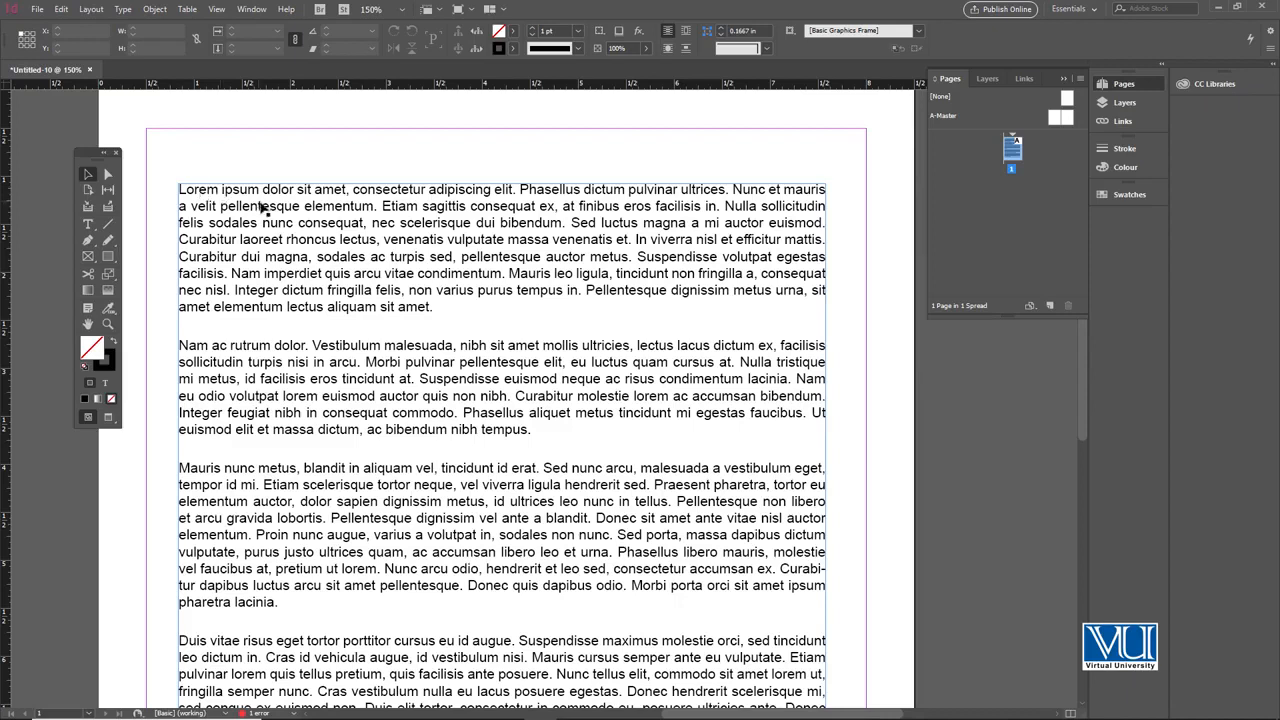
click(407, 262)
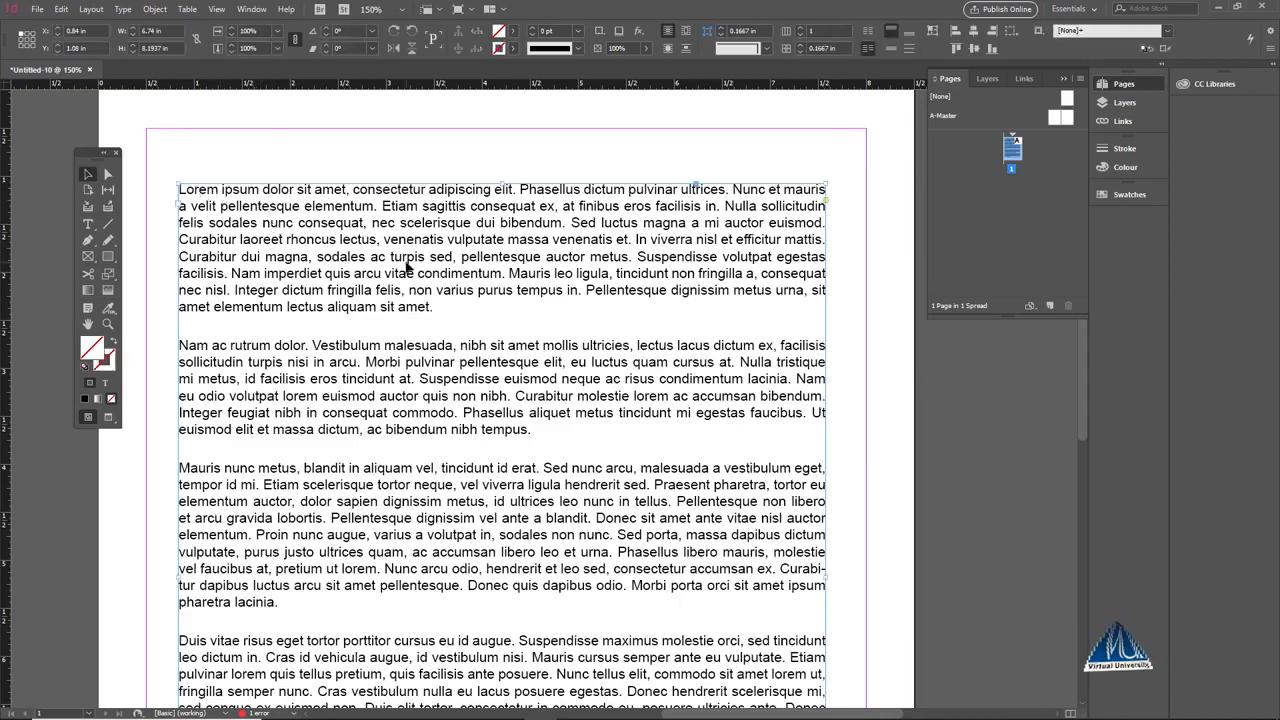
drag(269, 203, 340, 206)
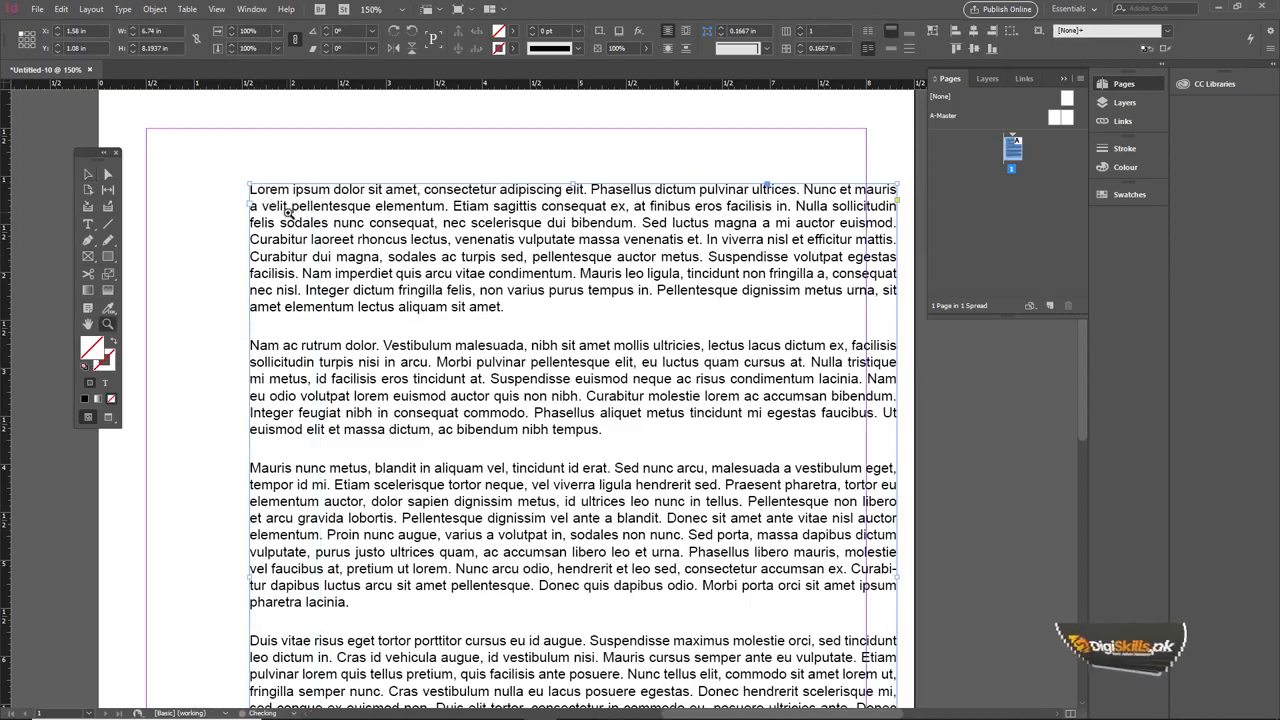
key(ctrl+z)
- Put the text cursor in the first paragraph, select one line and the whole story, and return to frame selection
key(t)
click(396, 258)
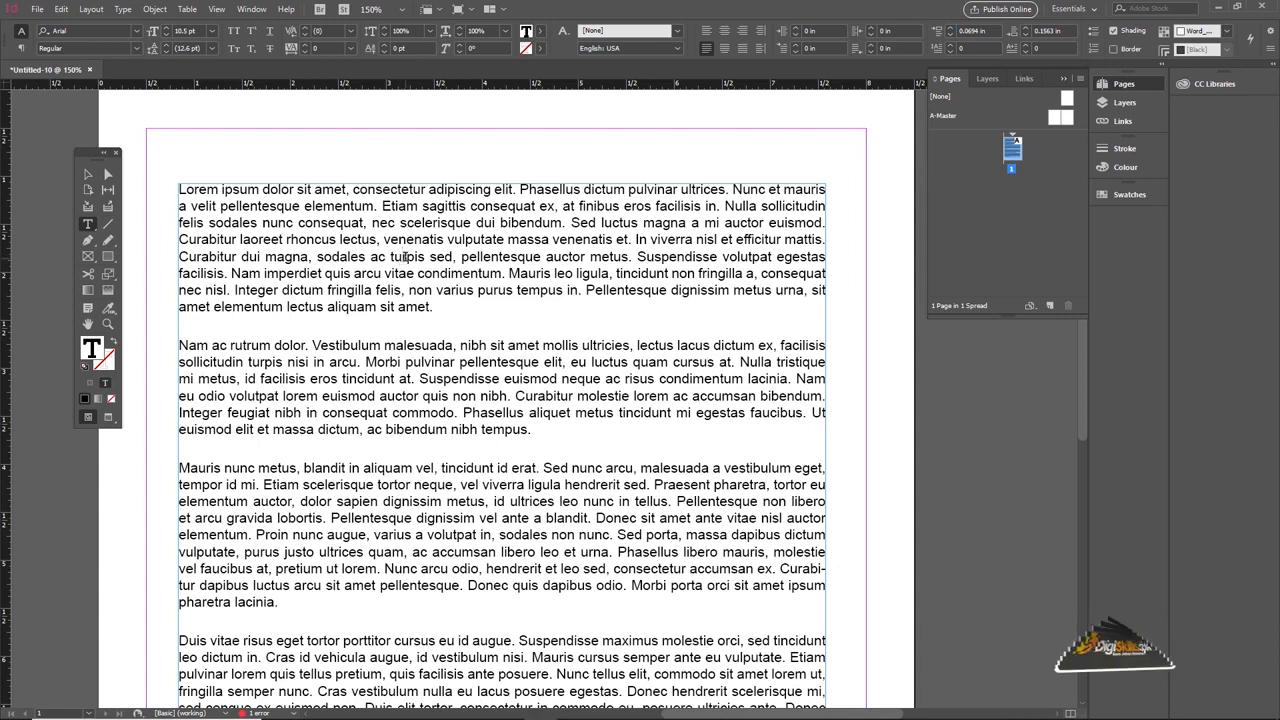
triple_click(405, 257)
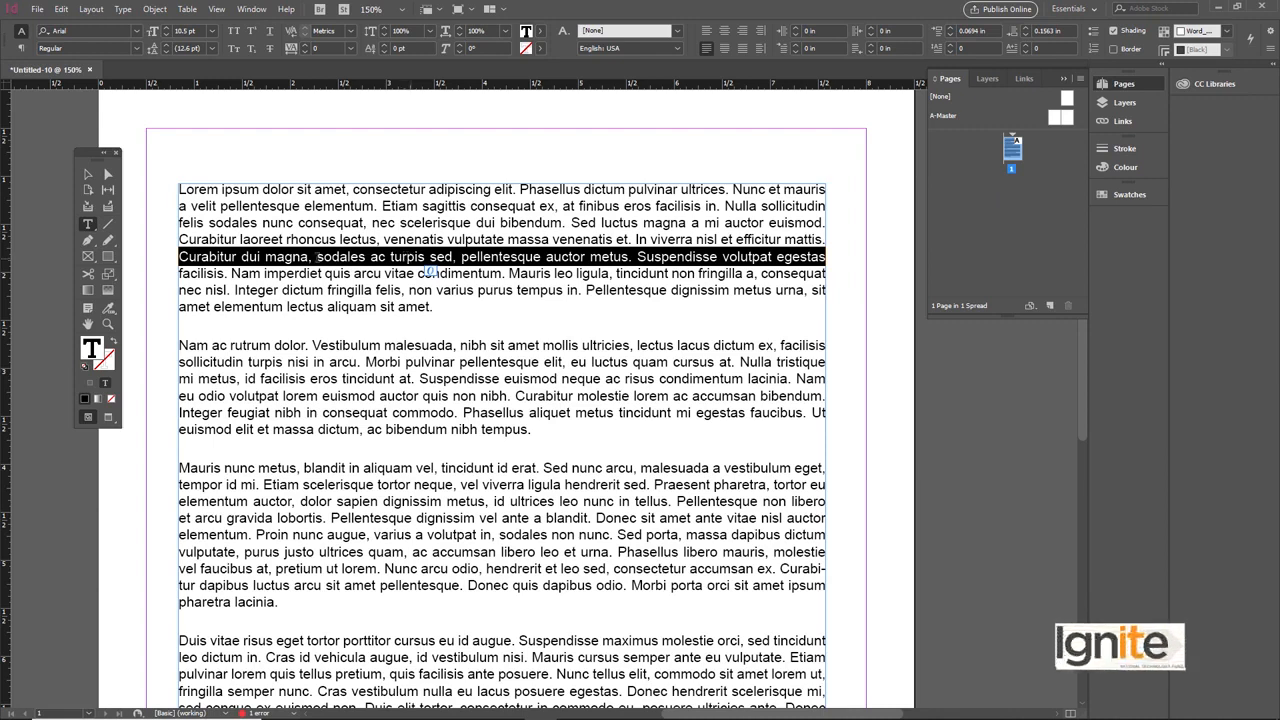
triple_click(398, 258)
click(398, 258)
click(398, 258)
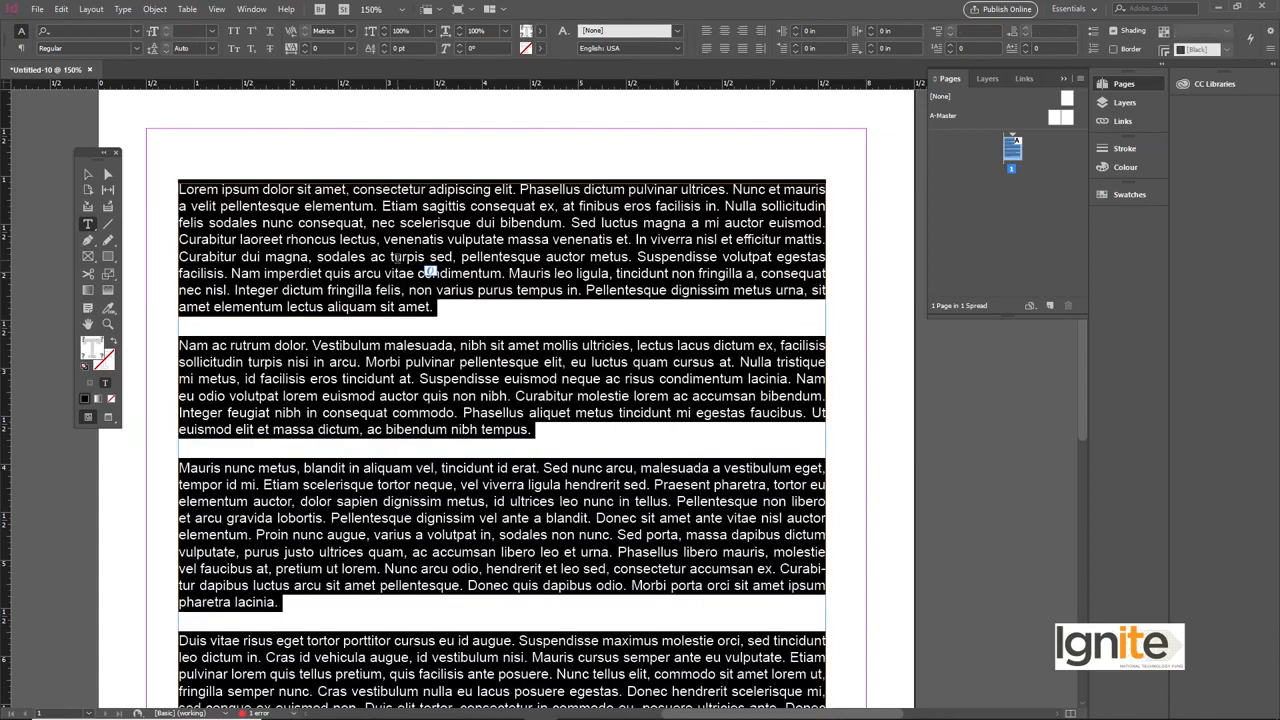
key(Escape)
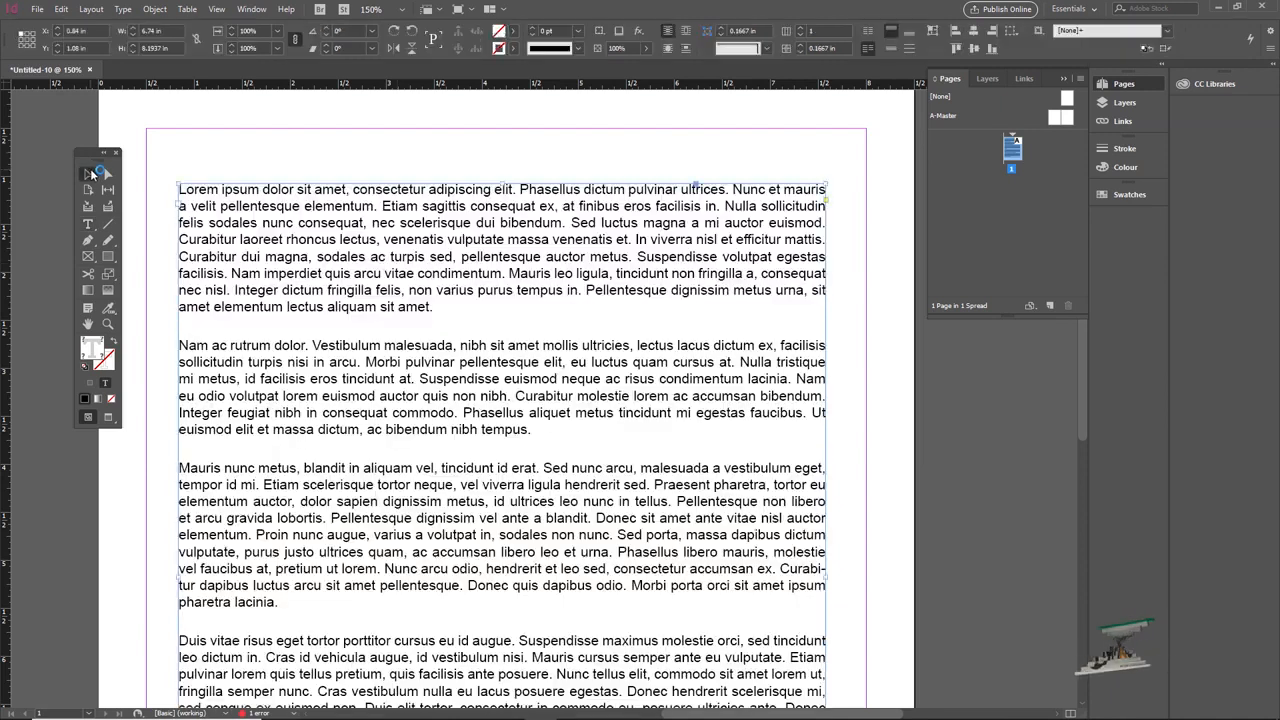
- Enter text editing directly from the selected frame, select the entire story, and return to the Selection tool
double_click(291, 258)
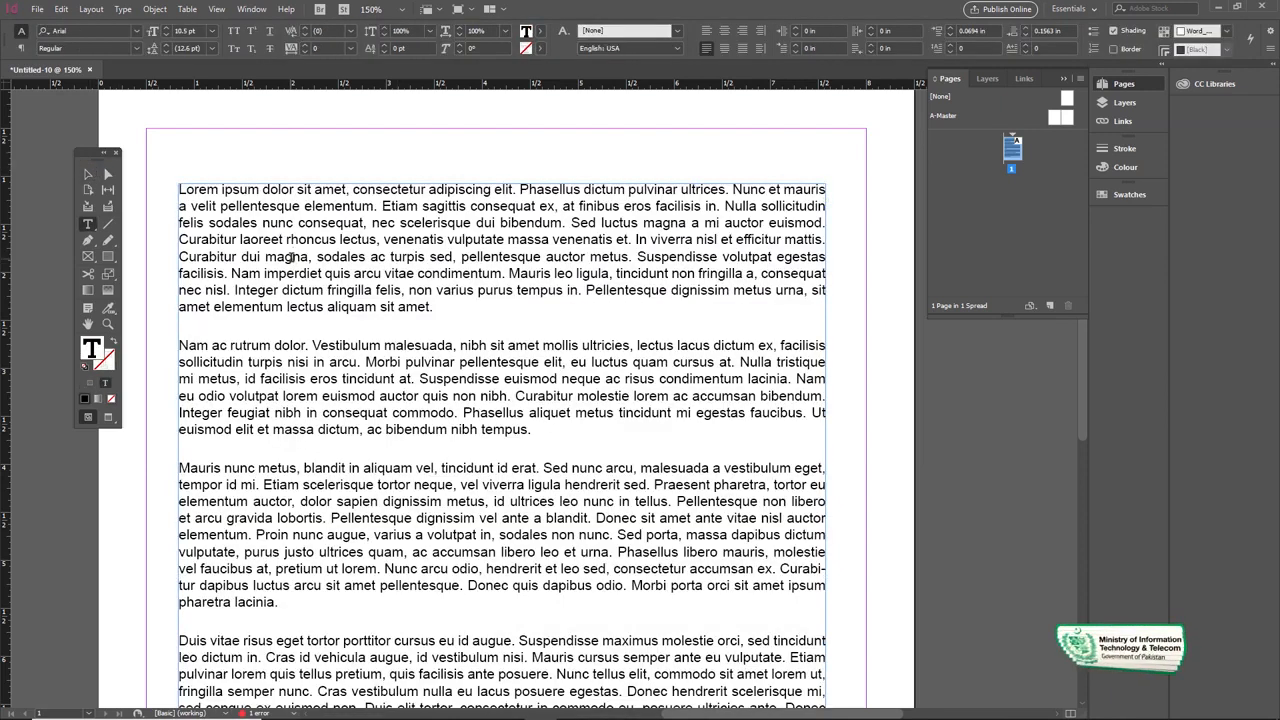
key(ctrl+a)
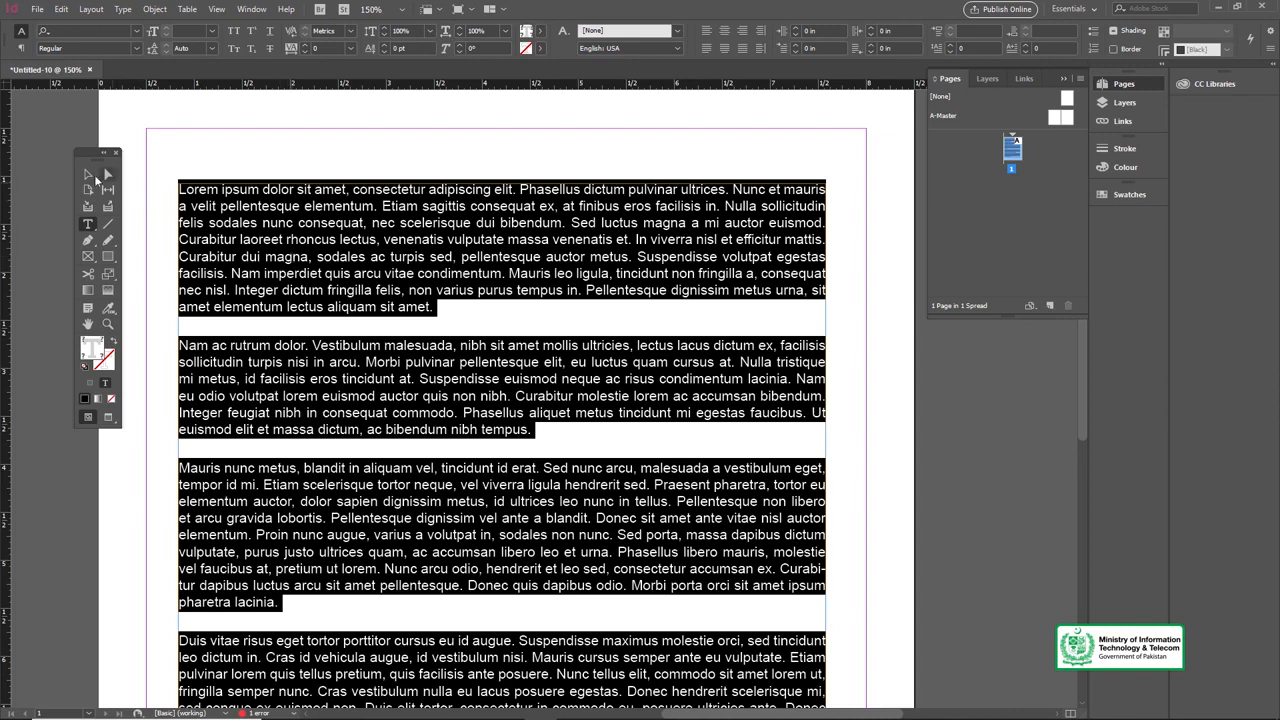
click(91, 174)
- Select the whole first paragraph, and increase its leading to 15 pt
key(z)
click(328, 300)
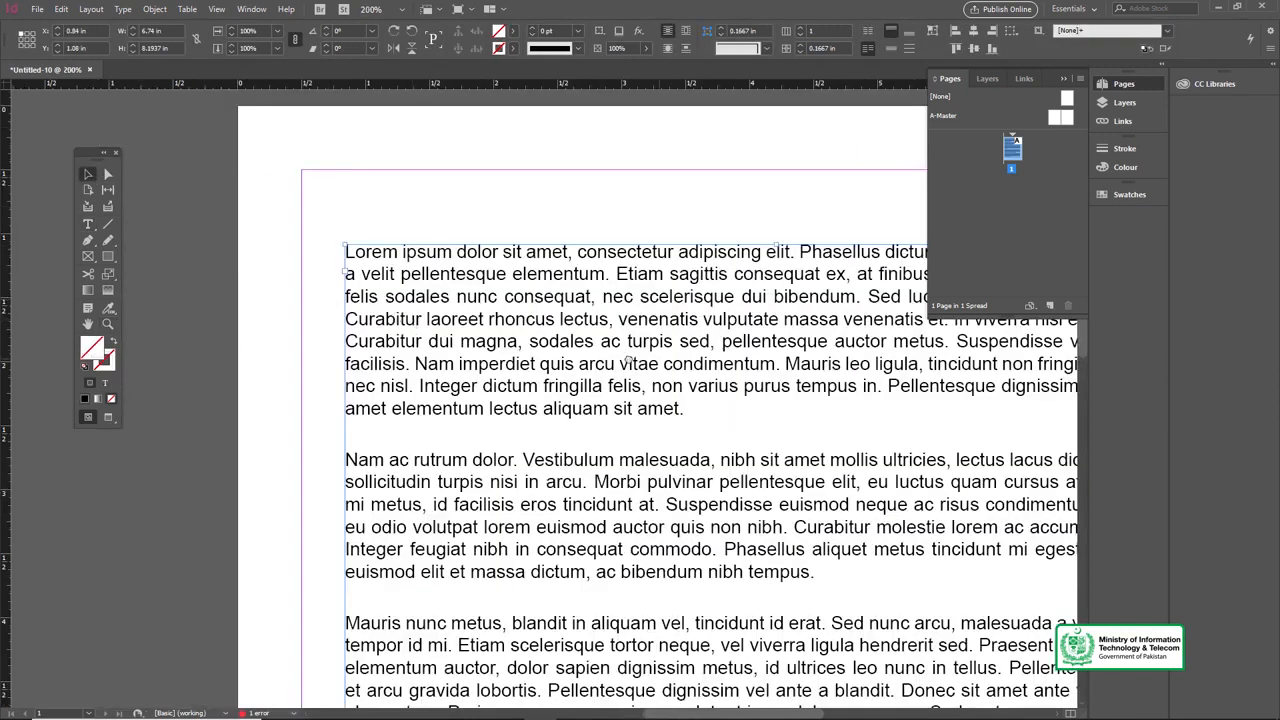
double_click(487, 311)
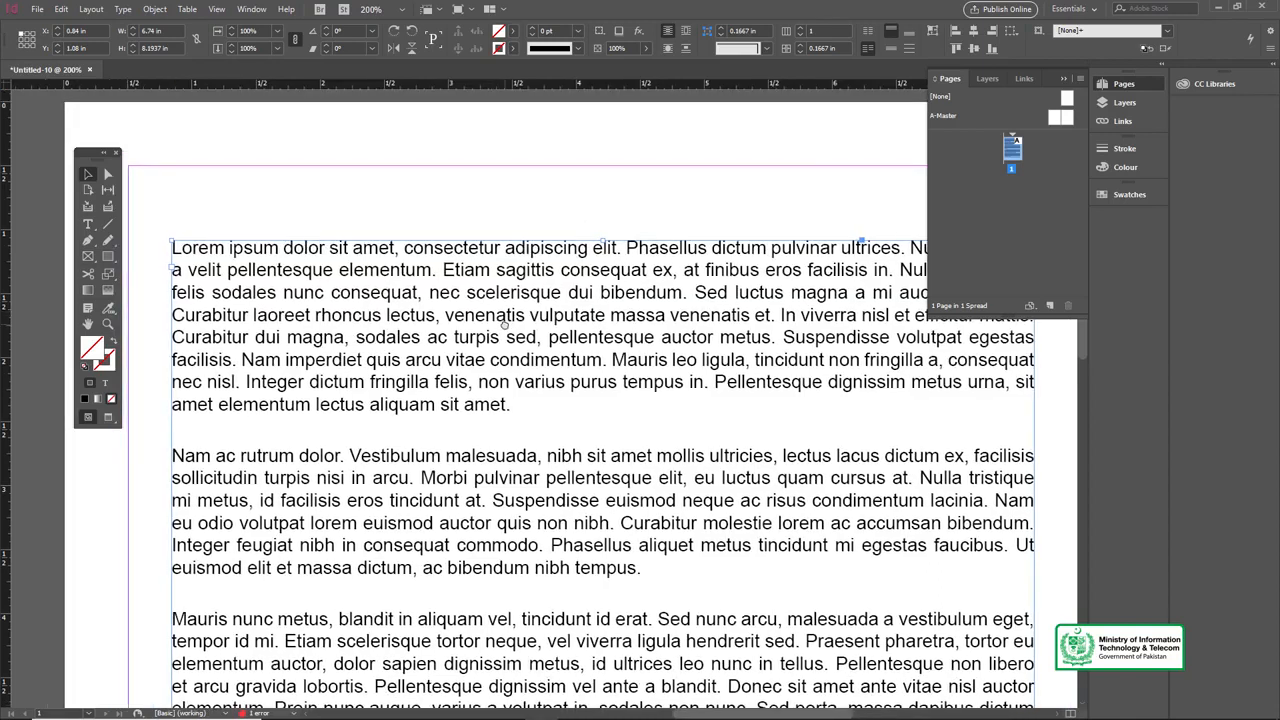
drag(534, 410, 170, 242)
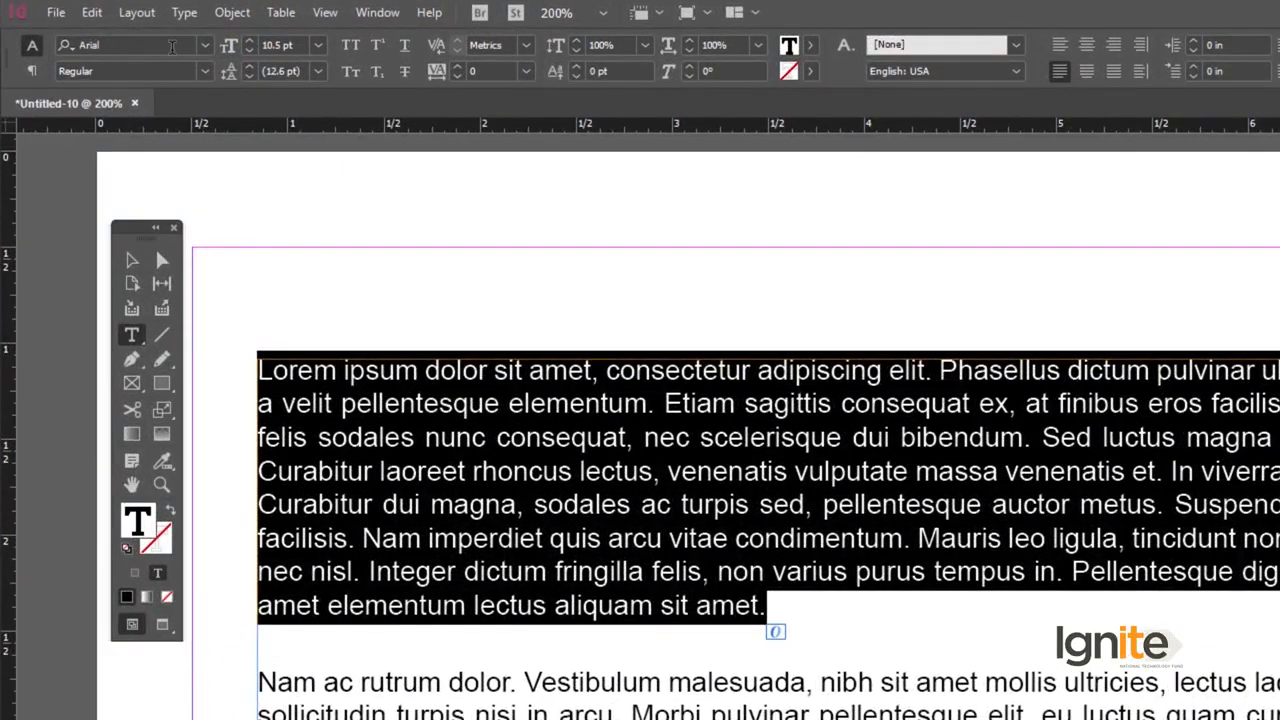
click(202, 70)
click(201, 69)
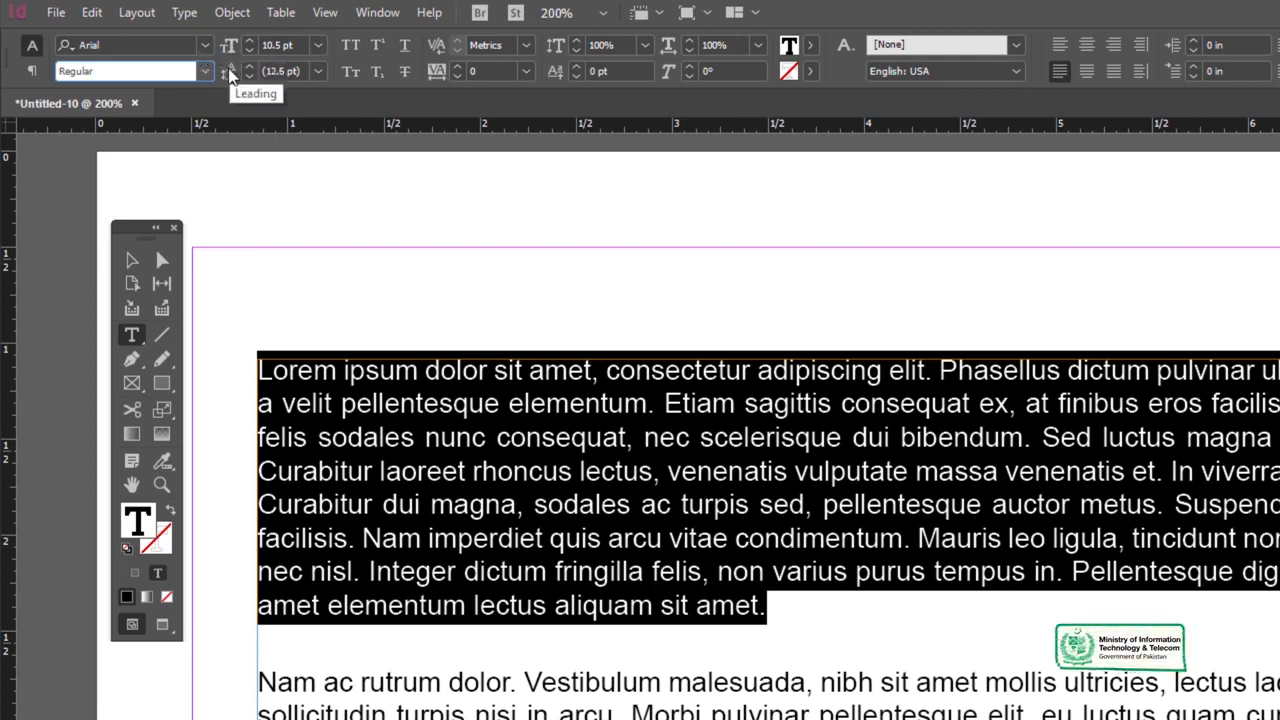
click(250, 66)
click(250, 66)
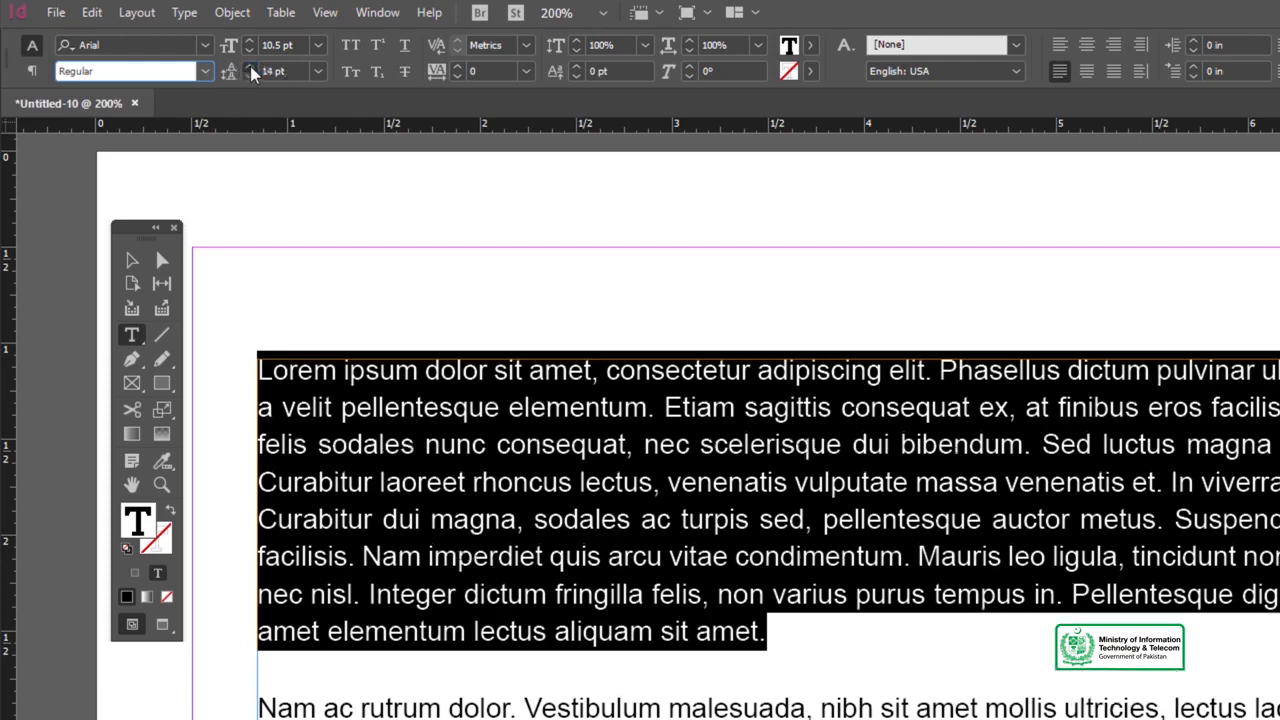
click(250, 66)
click(250, 66)
click(249, 76)
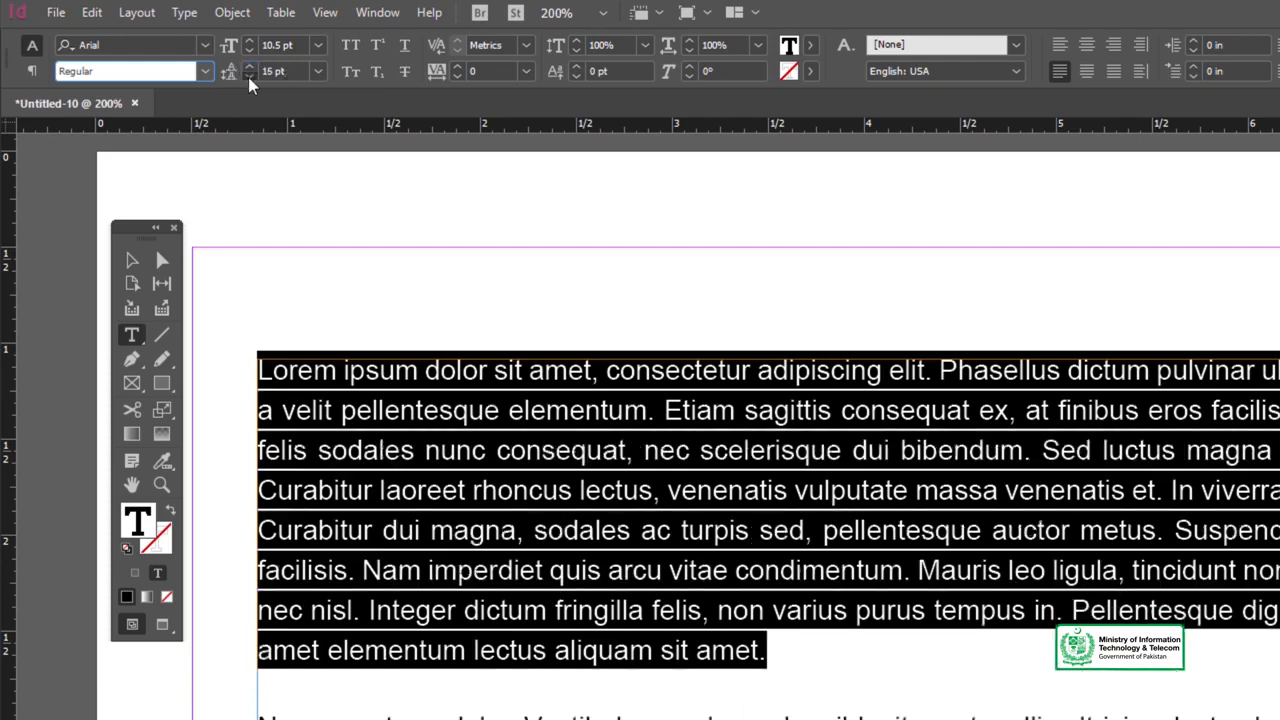
- Set the selected first paragraph's leading to 14 pt, and turn underlining on and off again
click(249, 76)
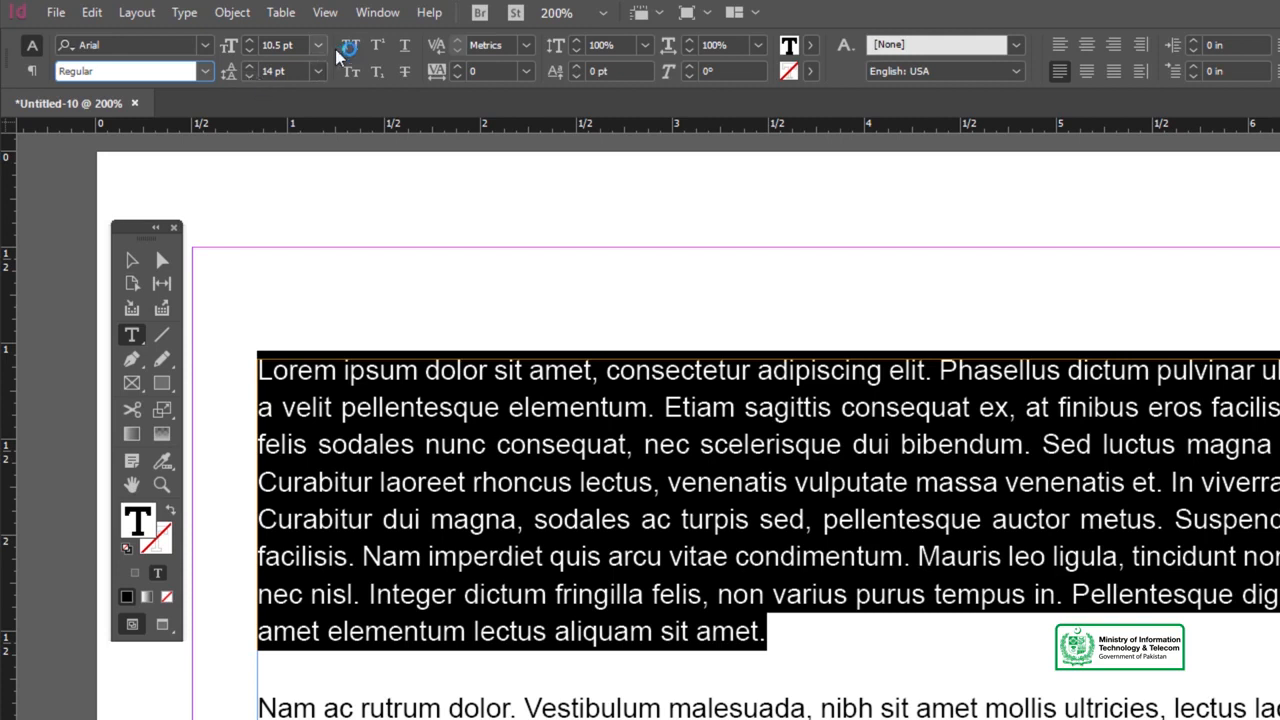
click(405, 47)
click(410, 48)
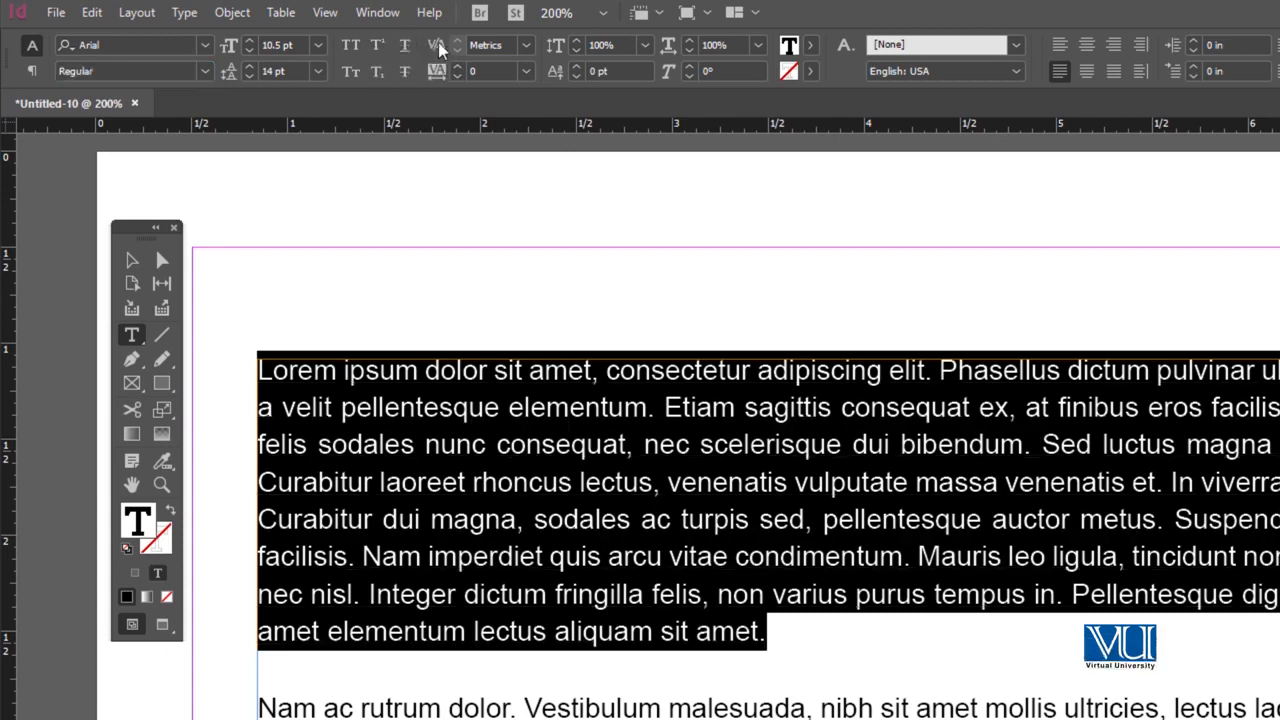
- Try small caps, subscript and strikethrough on the first paragraph, removing each one again
click(348, 74)
click(349, 74)
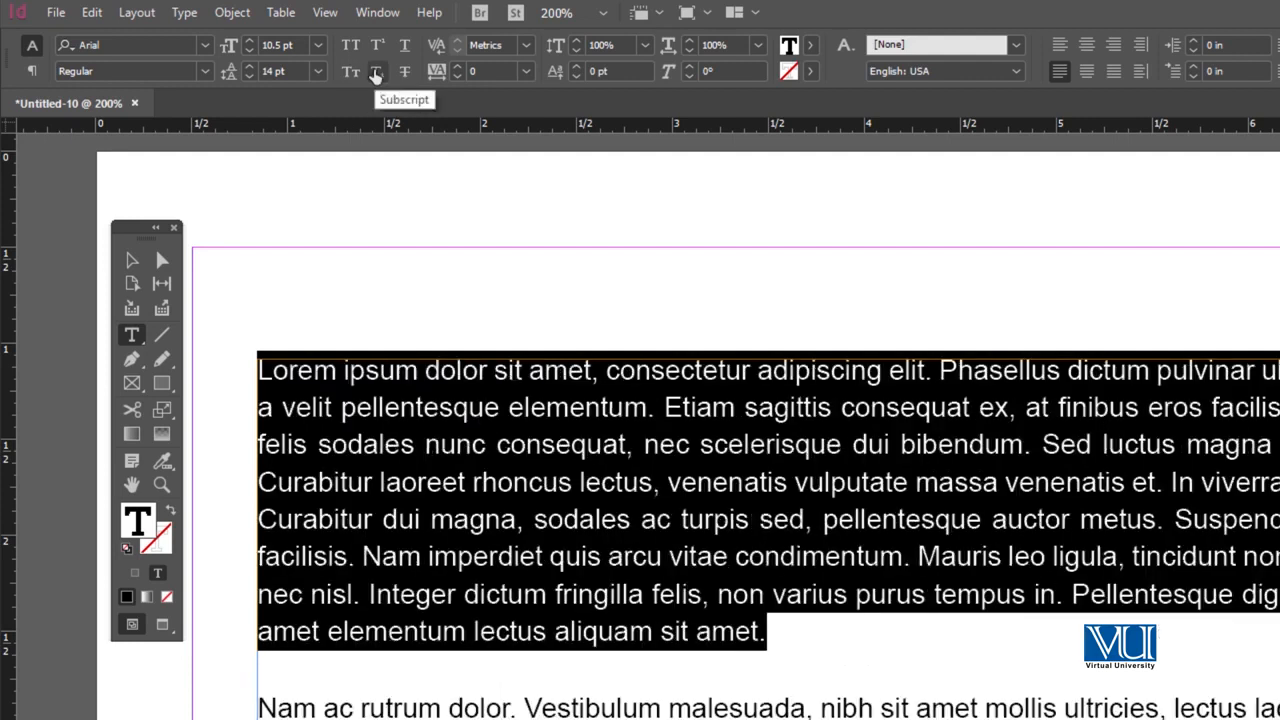
click(375, 74)
click(375, 74)
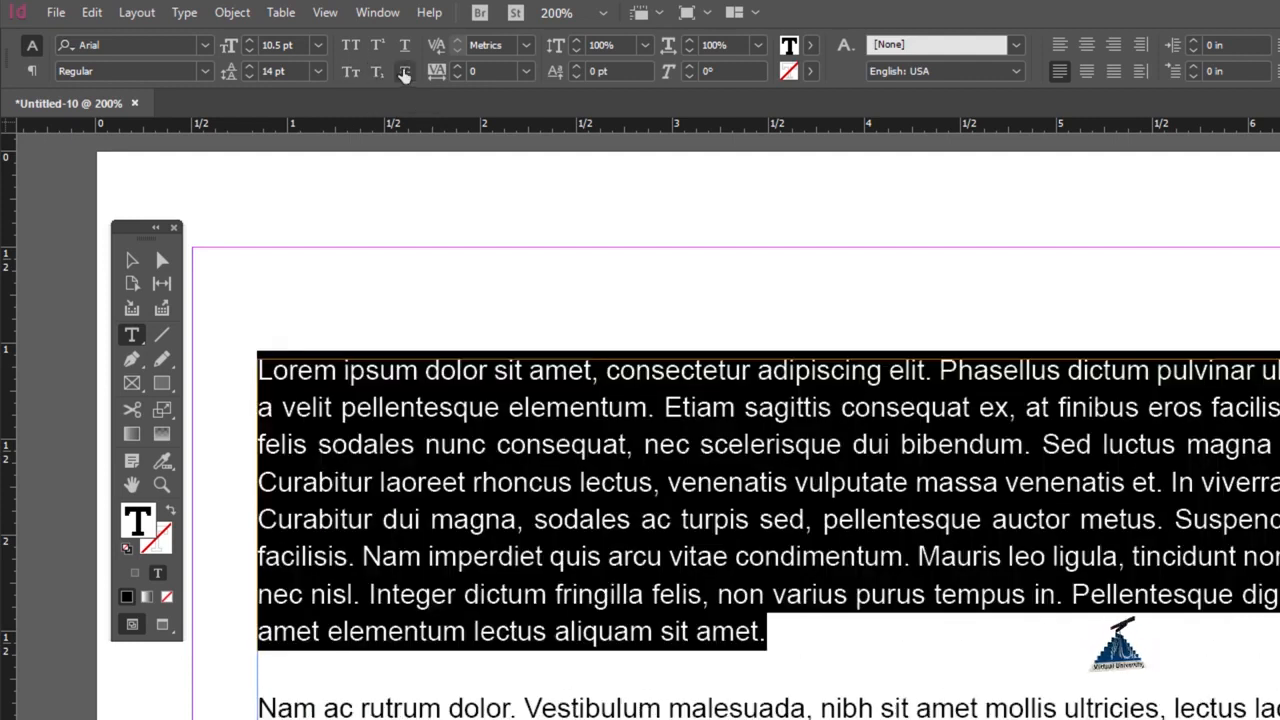
click(404, 73)
click(404, 73)
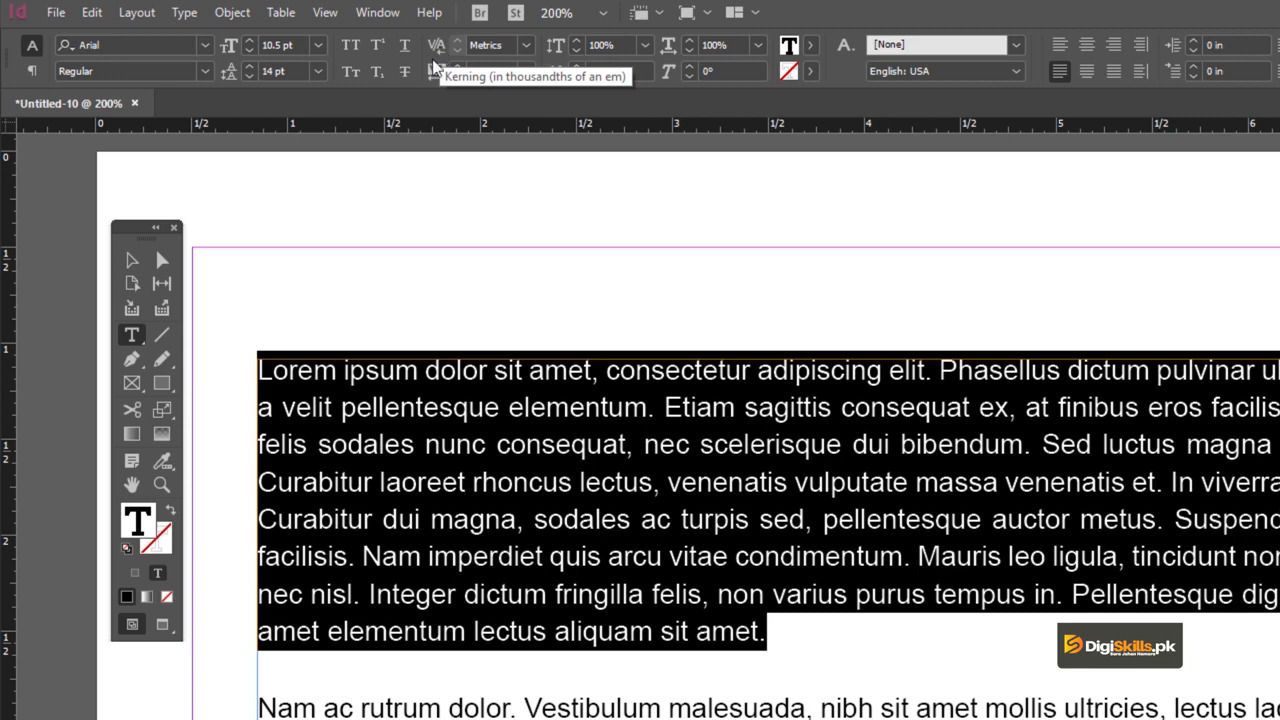
- Increase the kerning between the "d" and "o" of "dolor" in the first line to 200
click(436, 371)
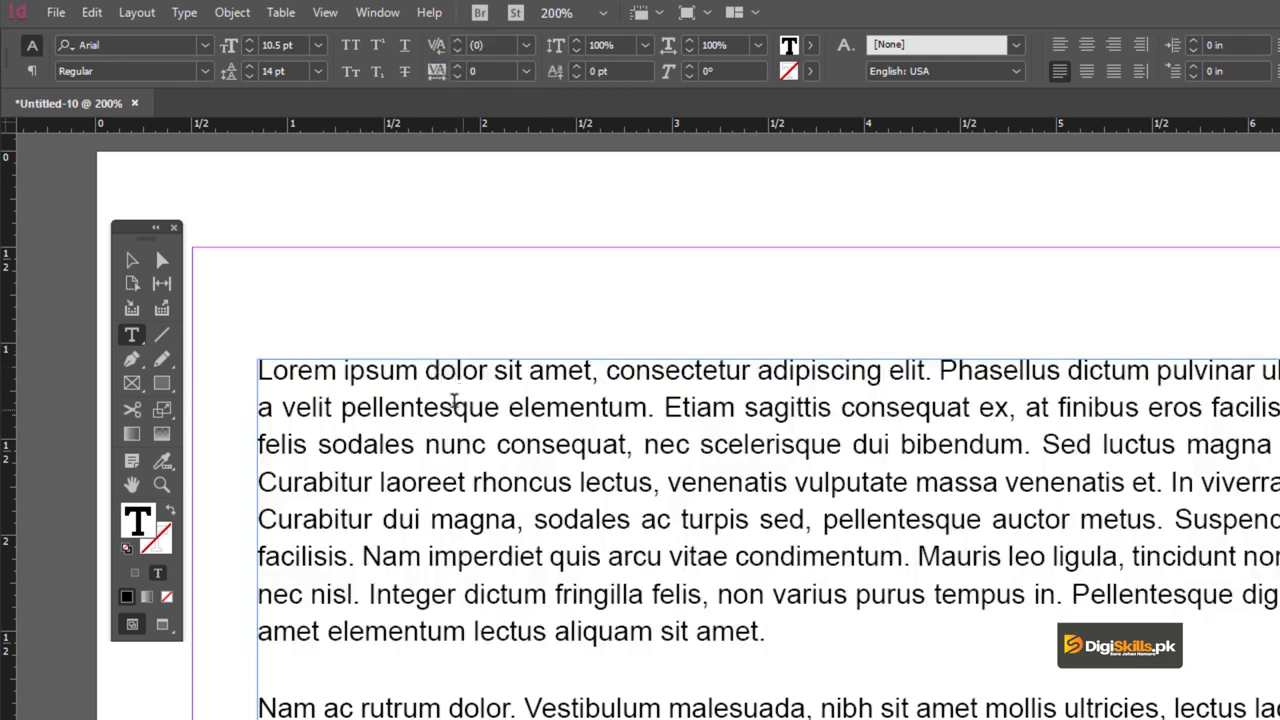
click(459, 44)
click(459, 44)
click(459, 44)
click(458, 47)
click(458, 47)
click(458, 47)
click(458, 47)
click(458, 47)
click(458, 53)
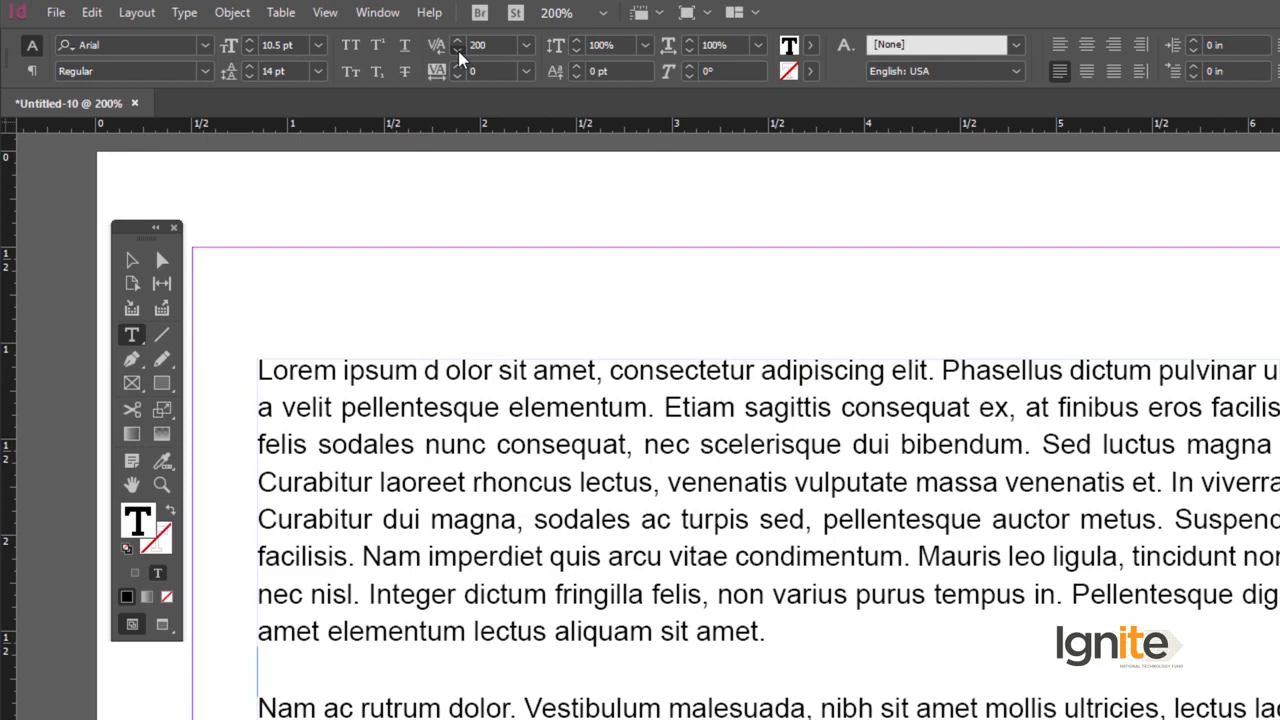
- Return the kerning inside the word "dolor" to 0
click(458, 53)
click(458, 53)
click(458, 53)
click(458, 53)
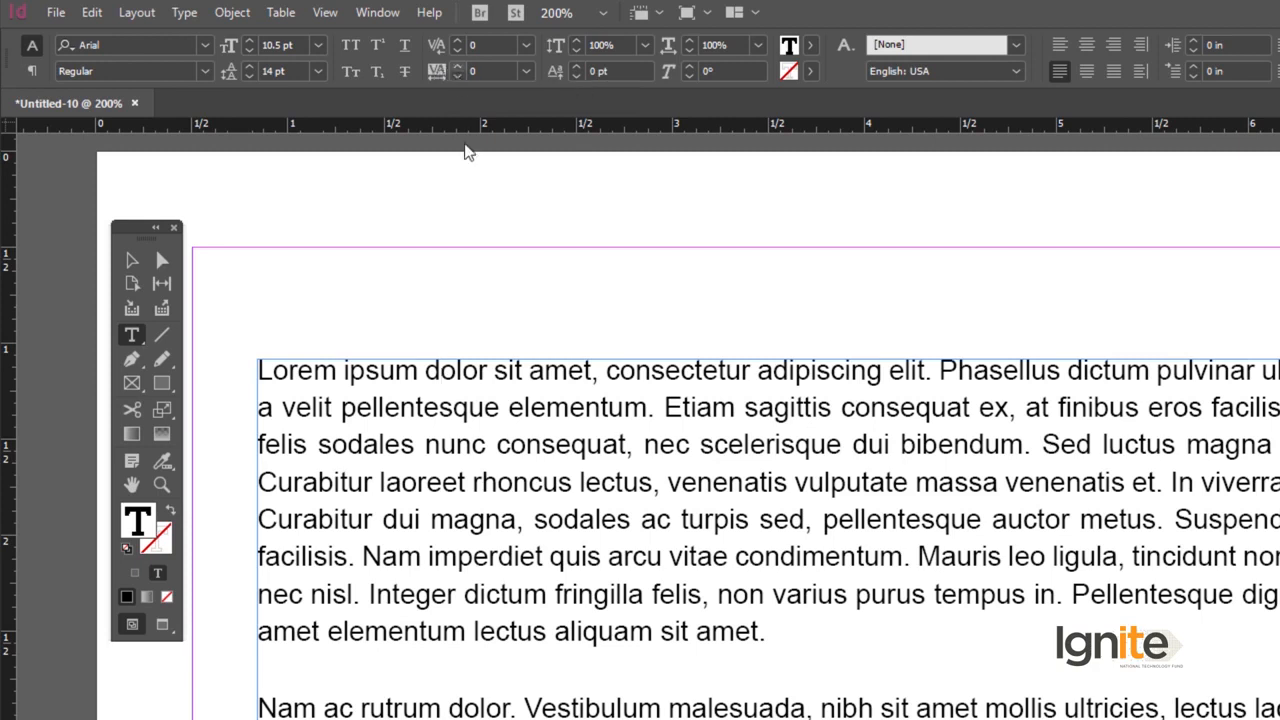
- Select the first line of the opening paragraph, and increase its tracking to 310
drag(264, 368, 1268, 378)
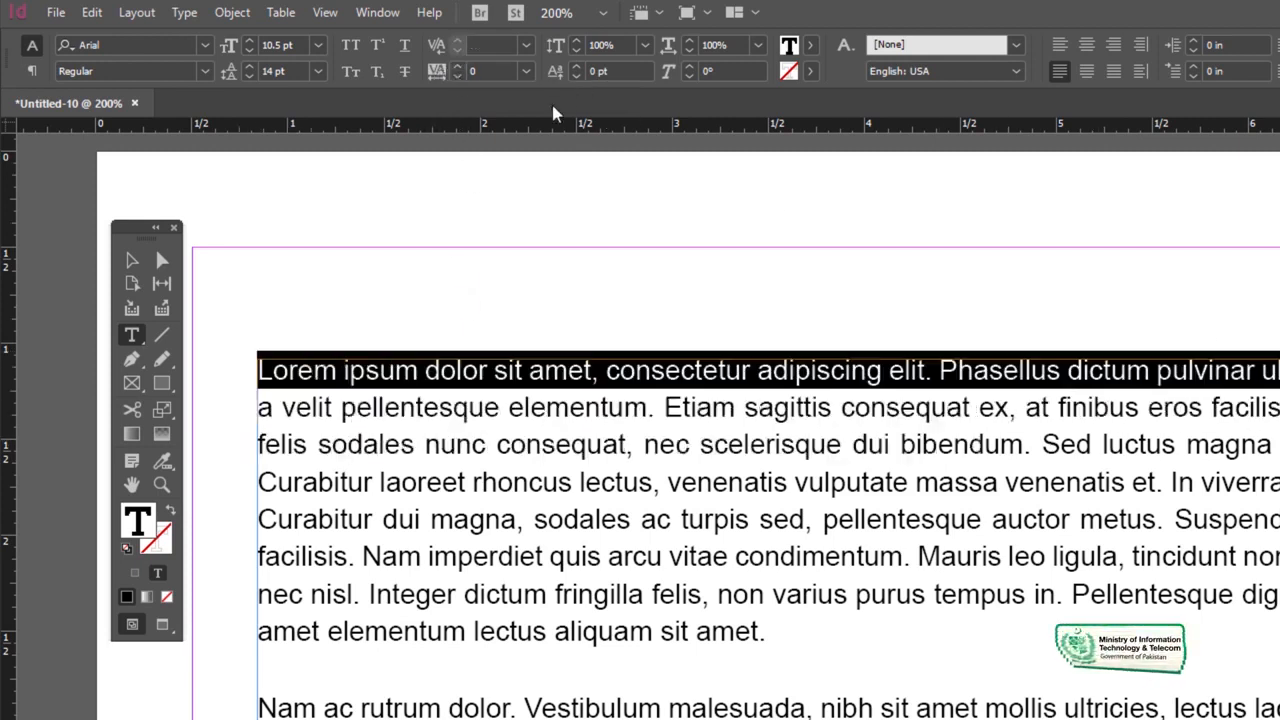
click(459, 67)
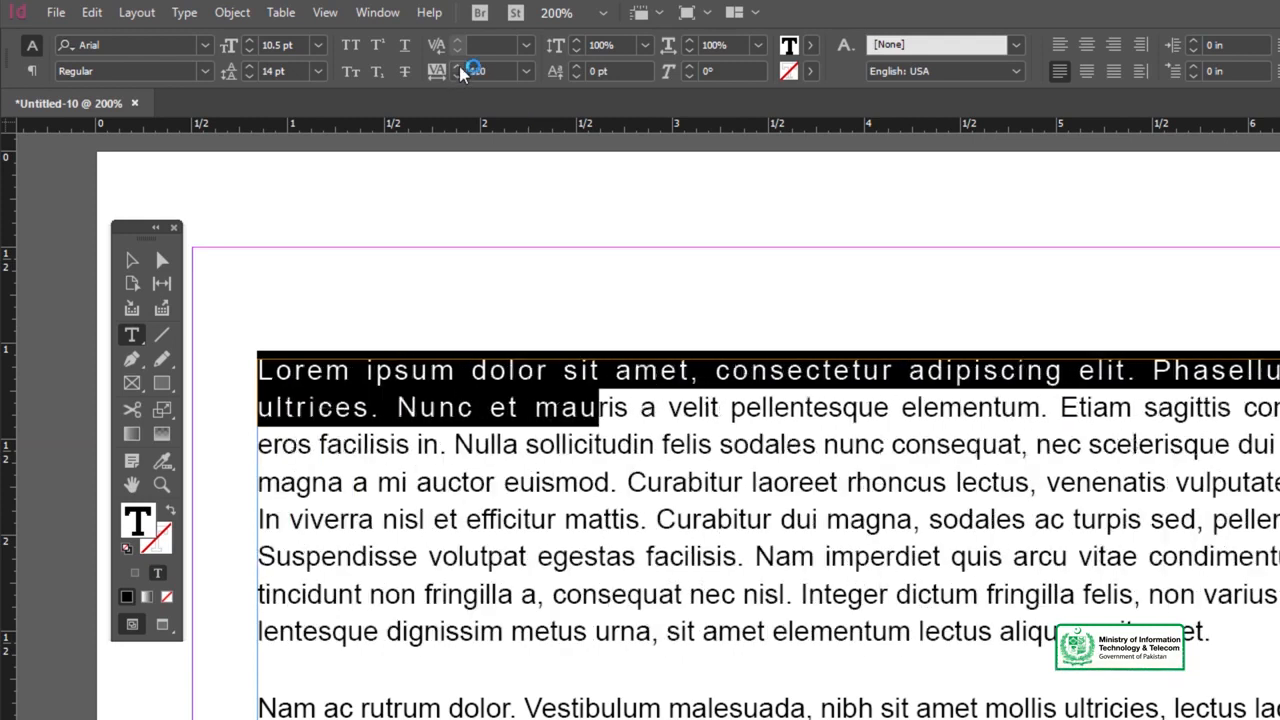
click(459, 67)
click(459, 67)
click(459, 67)
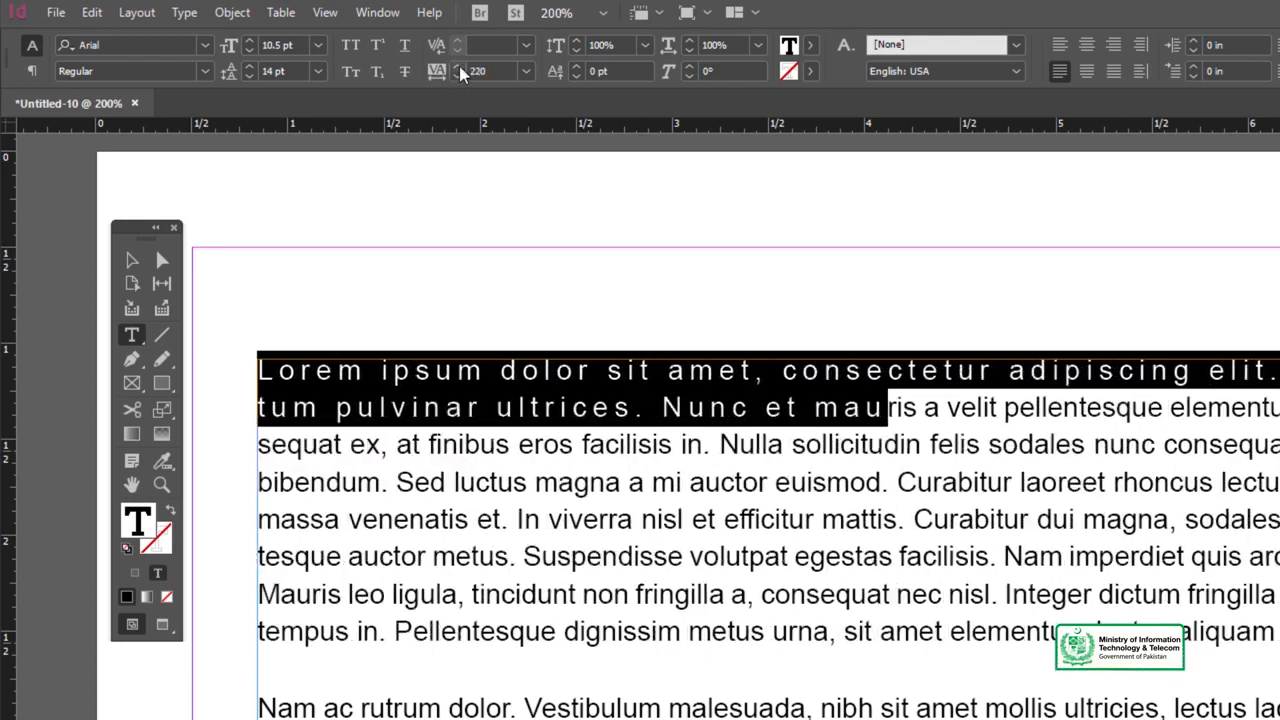
click(459, 67)
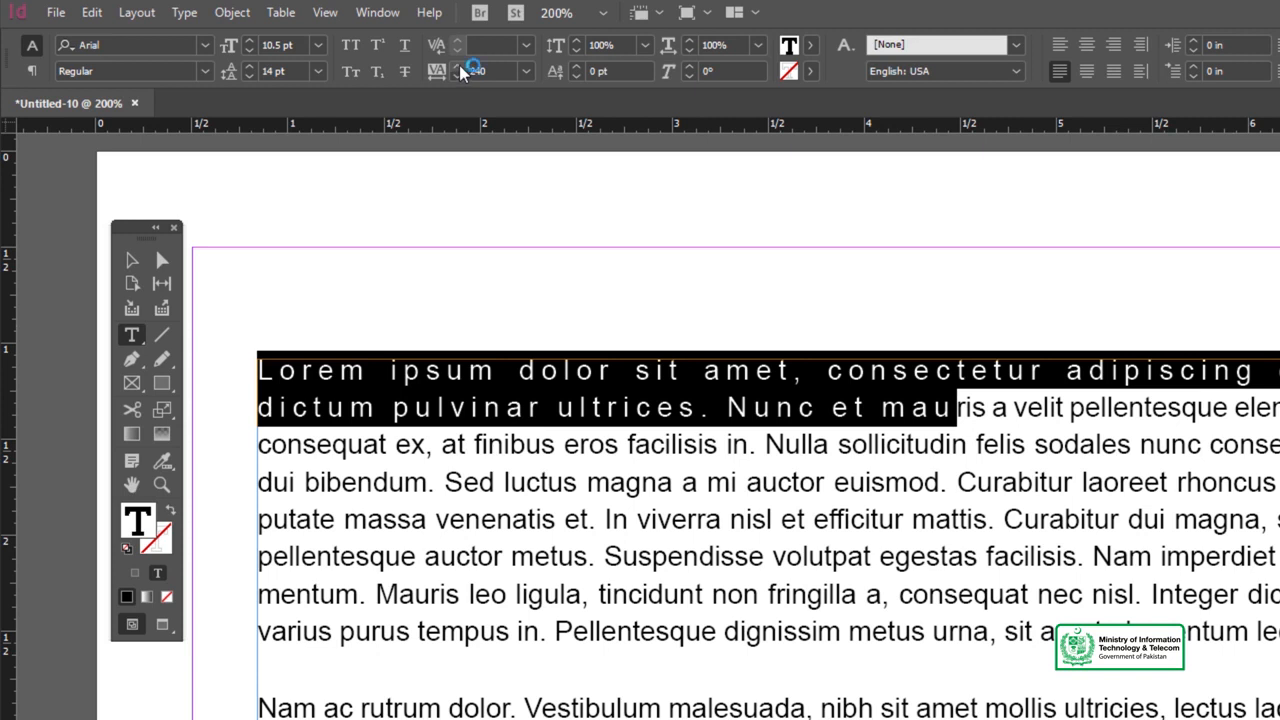
click(459, 68)
click(459, 68)
click(459, 68)
click(459, 68)
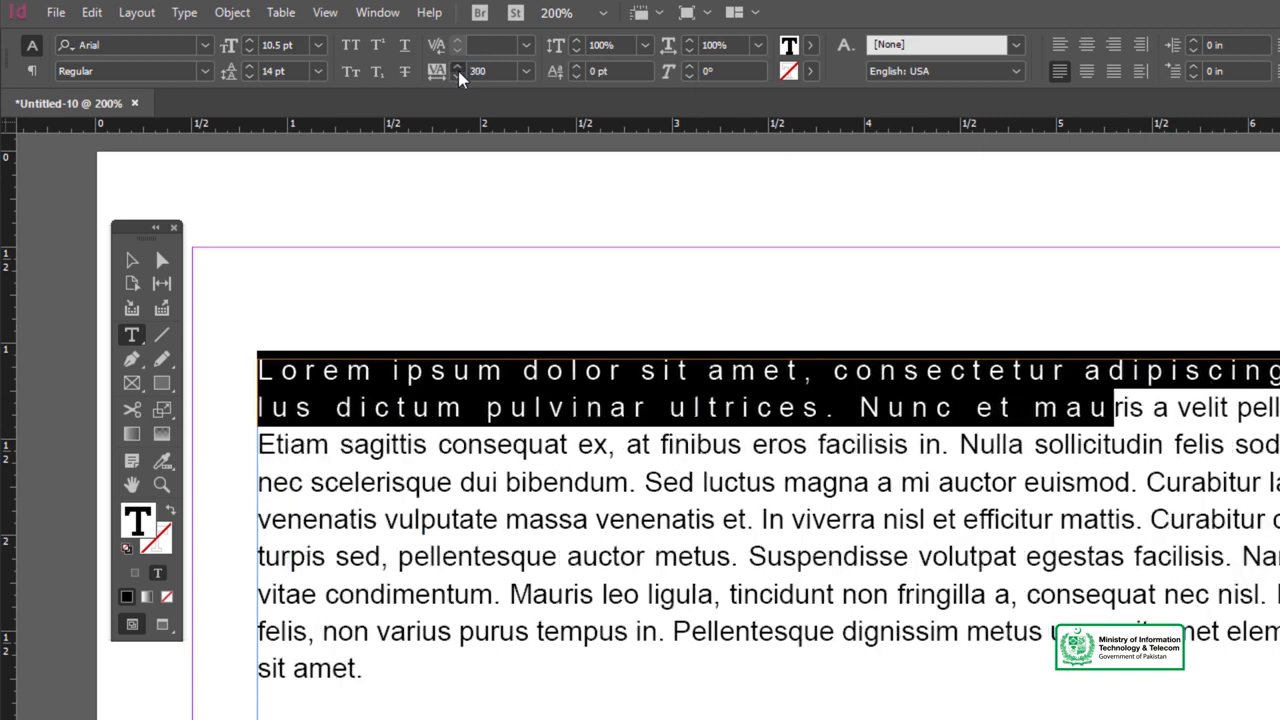
click(459, 68)
- Reset the selected first line's tracking to 0
click(525, 71)
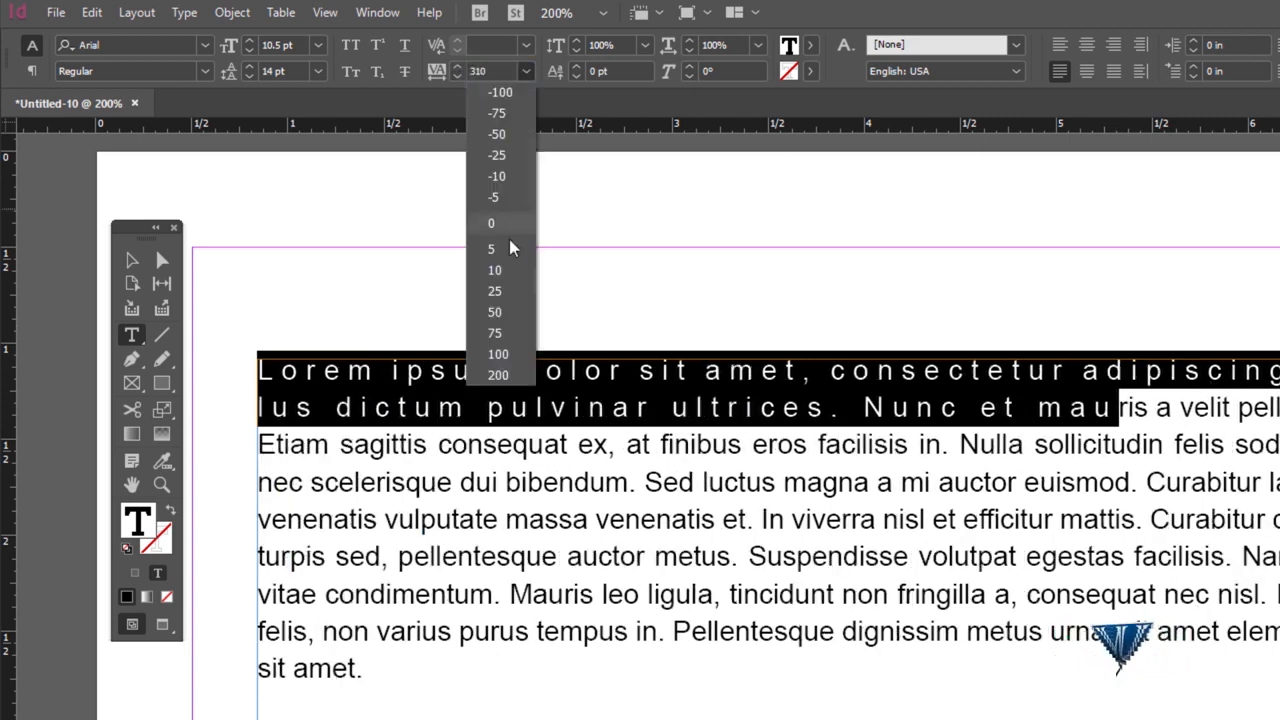
key(Escape)
key(ctrl+alt+q)
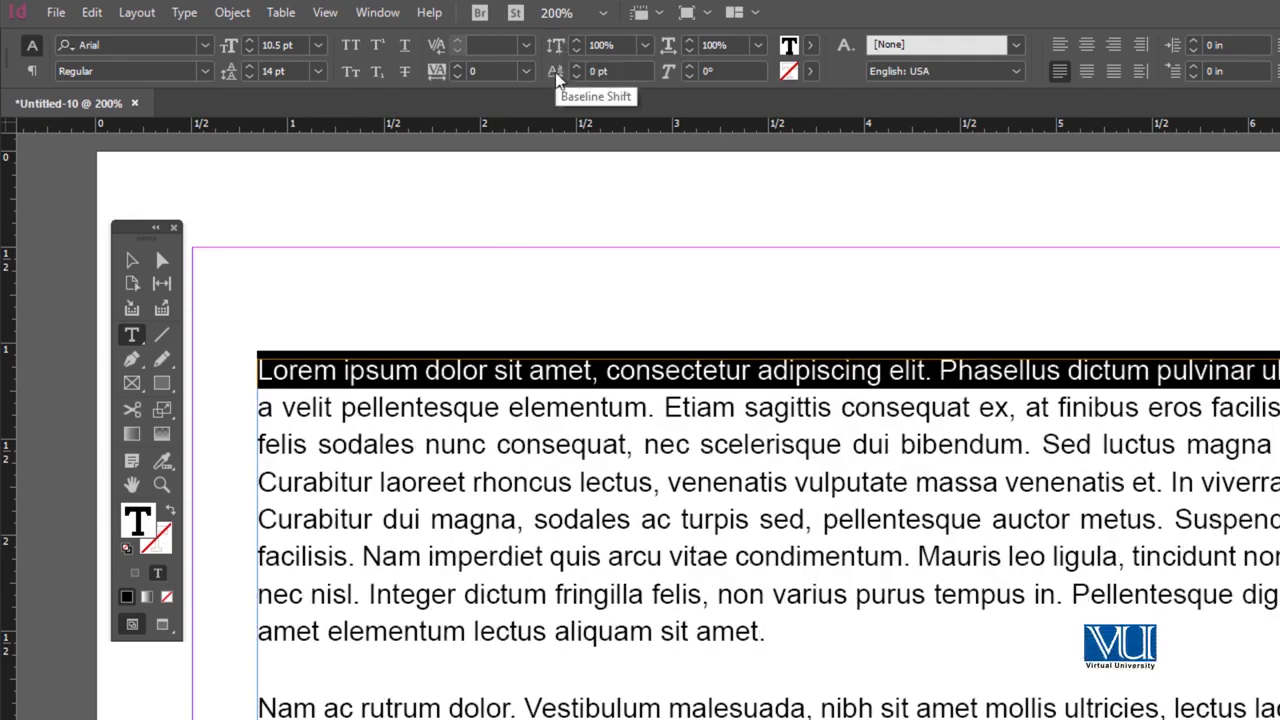
- Raise the baseline shift of the selected first line to 8 pt
click(577, 65)
click(577, 65)
click(577, 65)
click(577, 65)
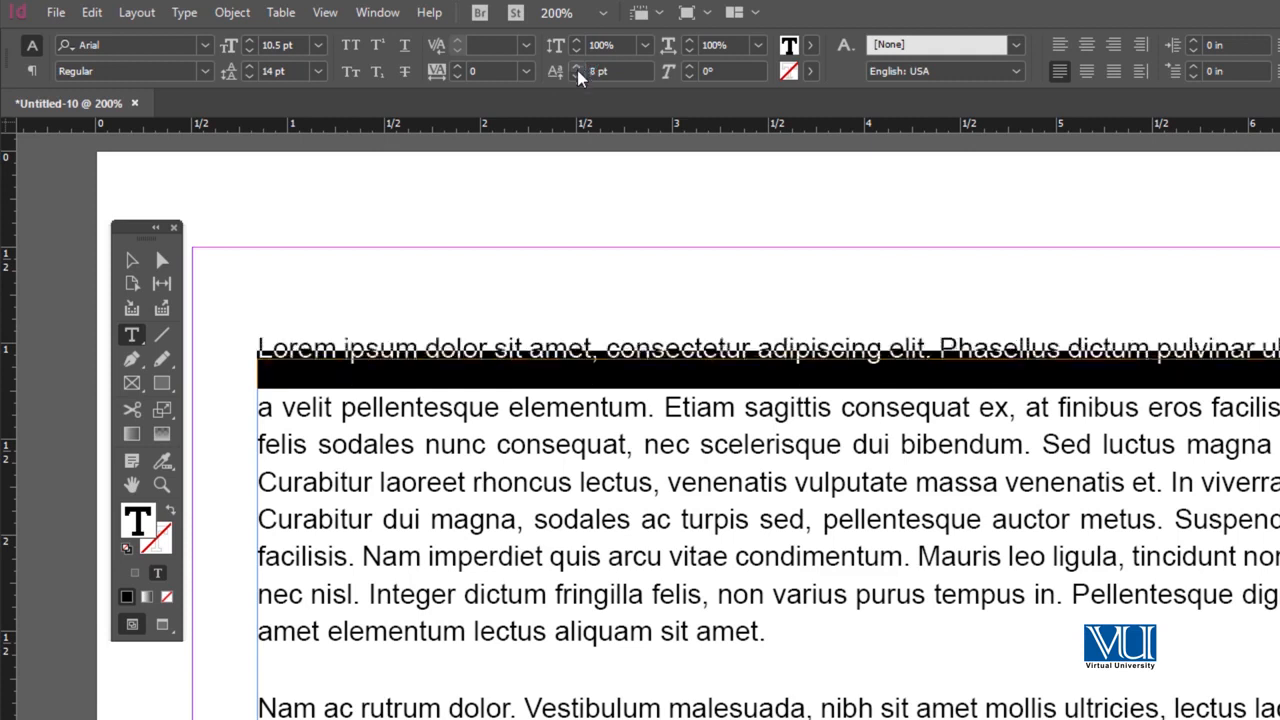
- Lower the selected line's baseline shift to 1 pt
click(577, 77)
click(577, 77)
click(577, 77)
click(577, 77)
click(577, 77)
click(577, 77)
click(577, 77)
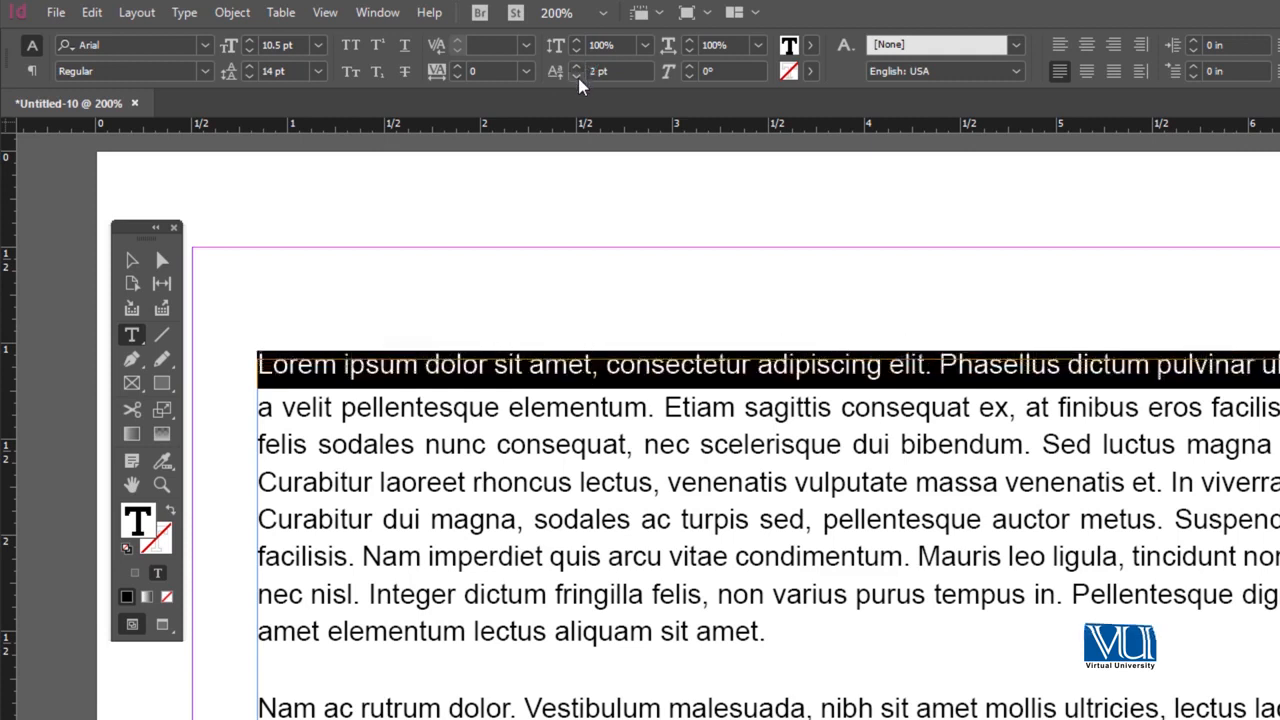
- Try widening the selected line horizontally to 103%, and settle on a horizontal scale of 101%
click(688, 41)
click(688, 41)
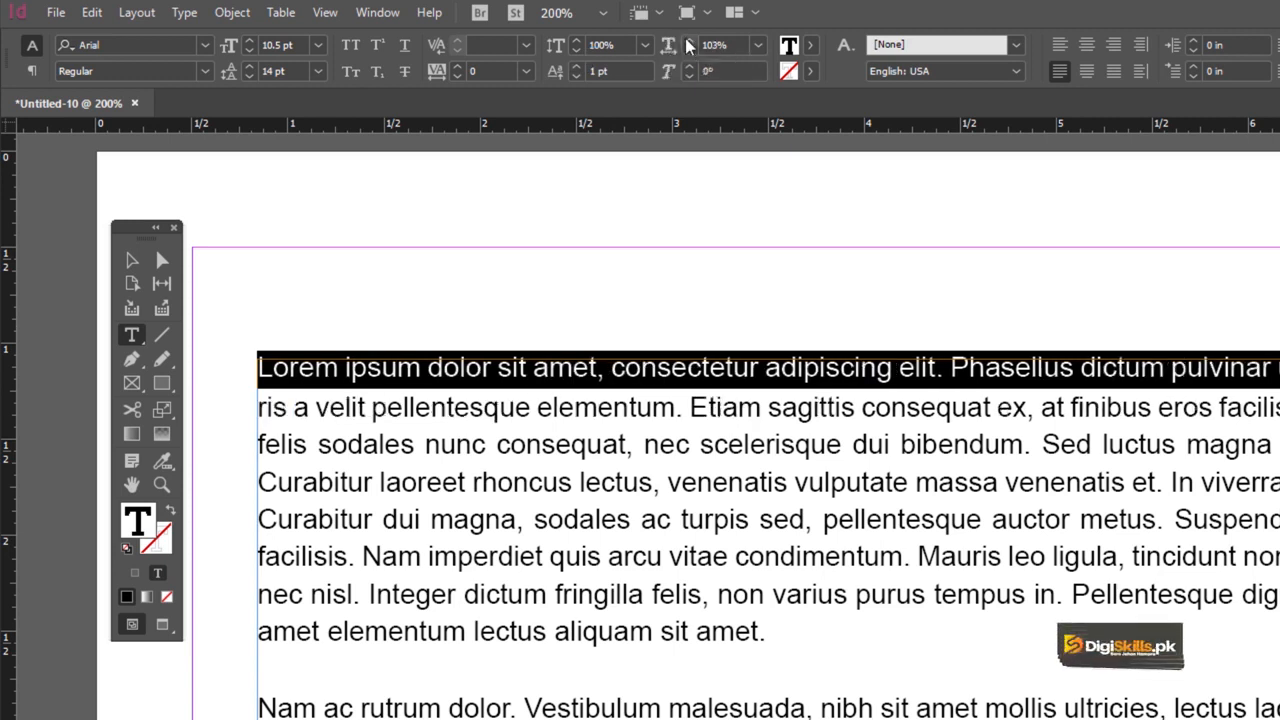
click(688, 41)
click(689, 51)
click(689, 51)
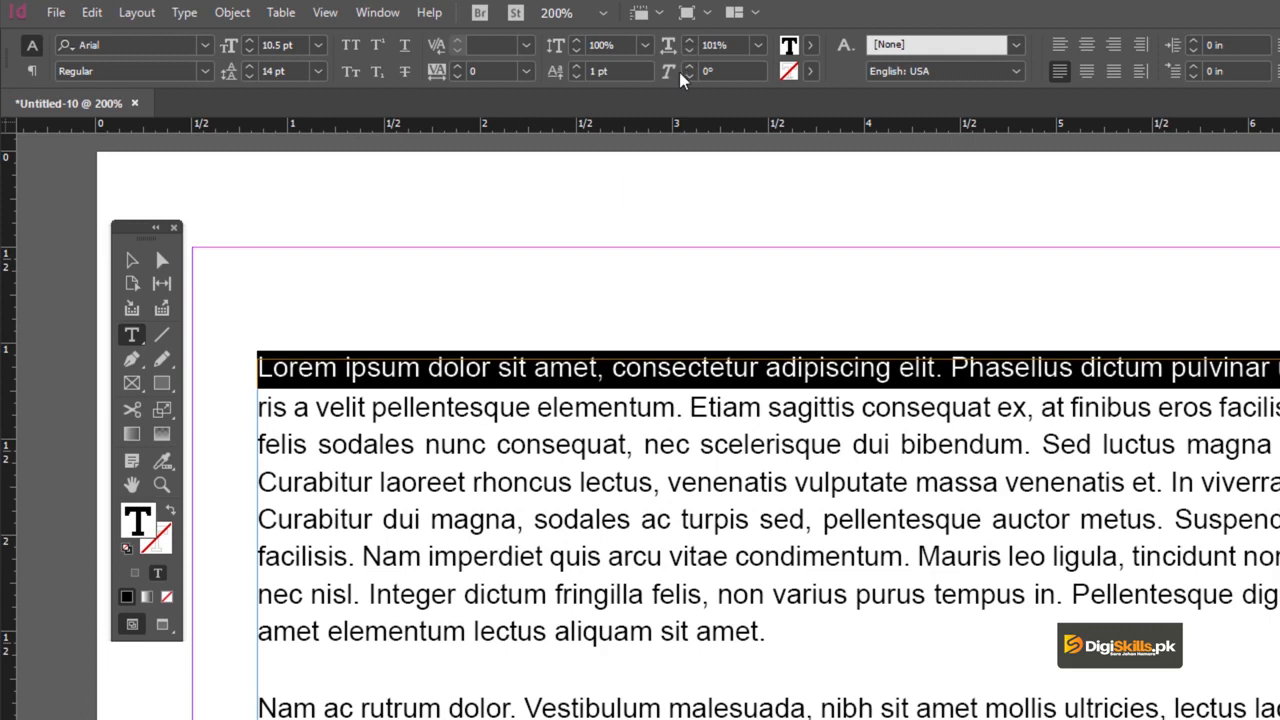
- Skew the selected line by 10°, and adjust the skew angle to 12°
click(668, 76)
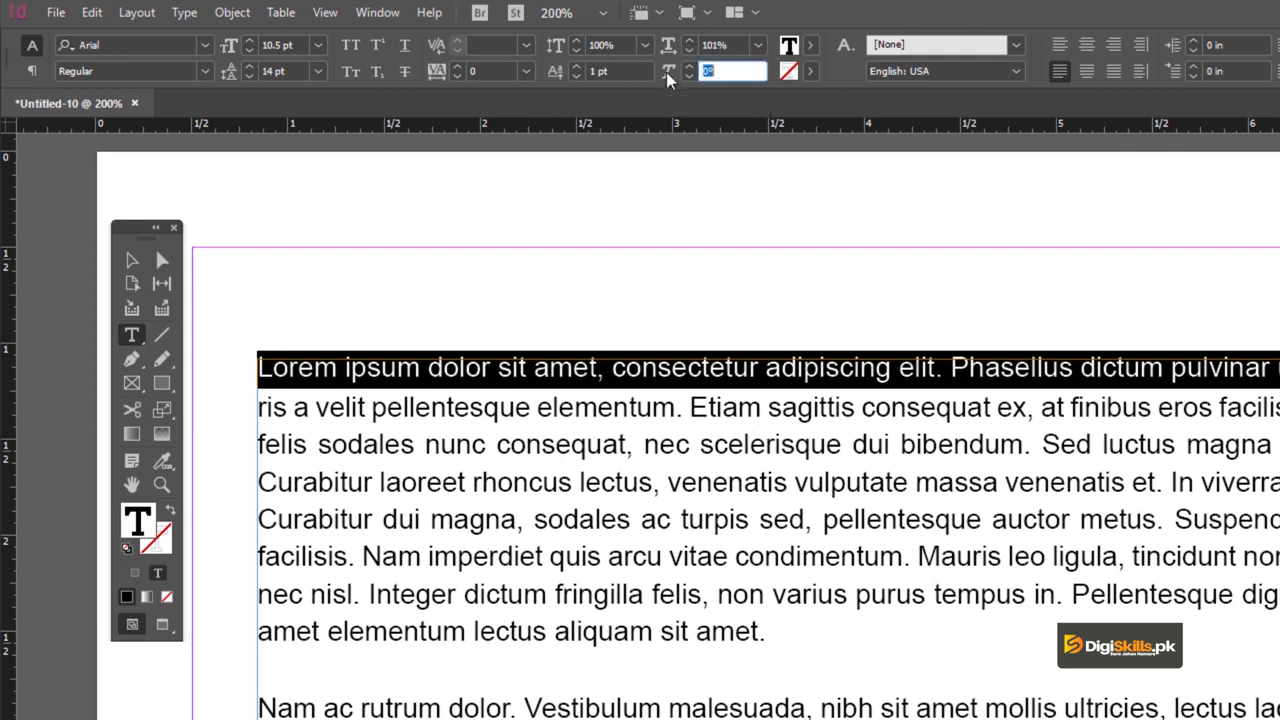
text(10)
key(Return)
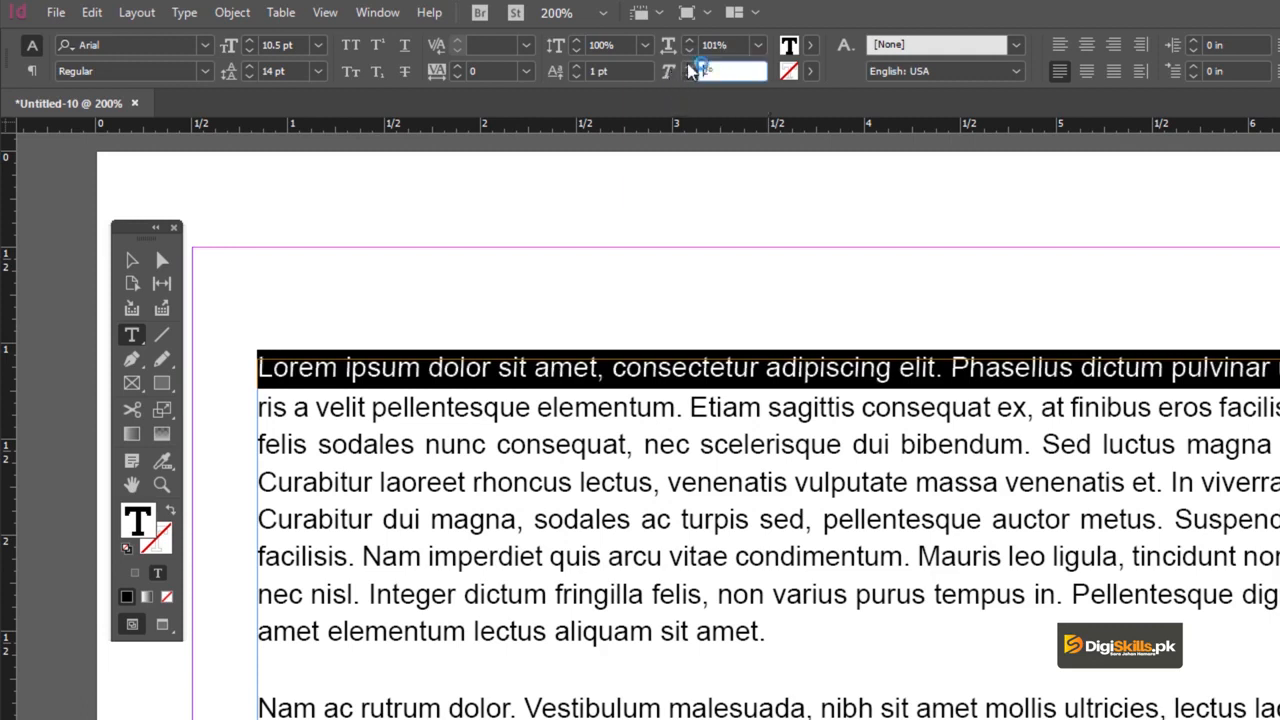
click(689, 66)
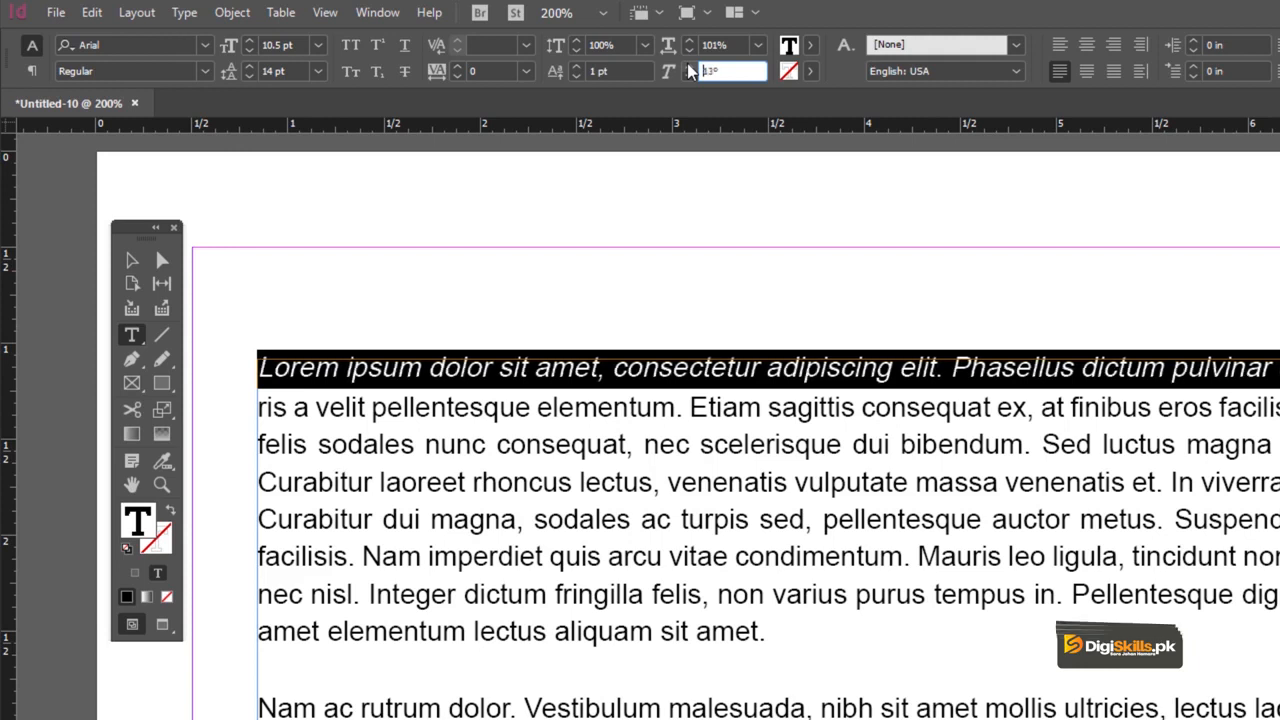
click(689, 66)
click(689, 76)
click(689, 76)
click(689, 76)
- Examine the fill and stroke colour options for the selected text
click(810, 47)
click(810, 47)
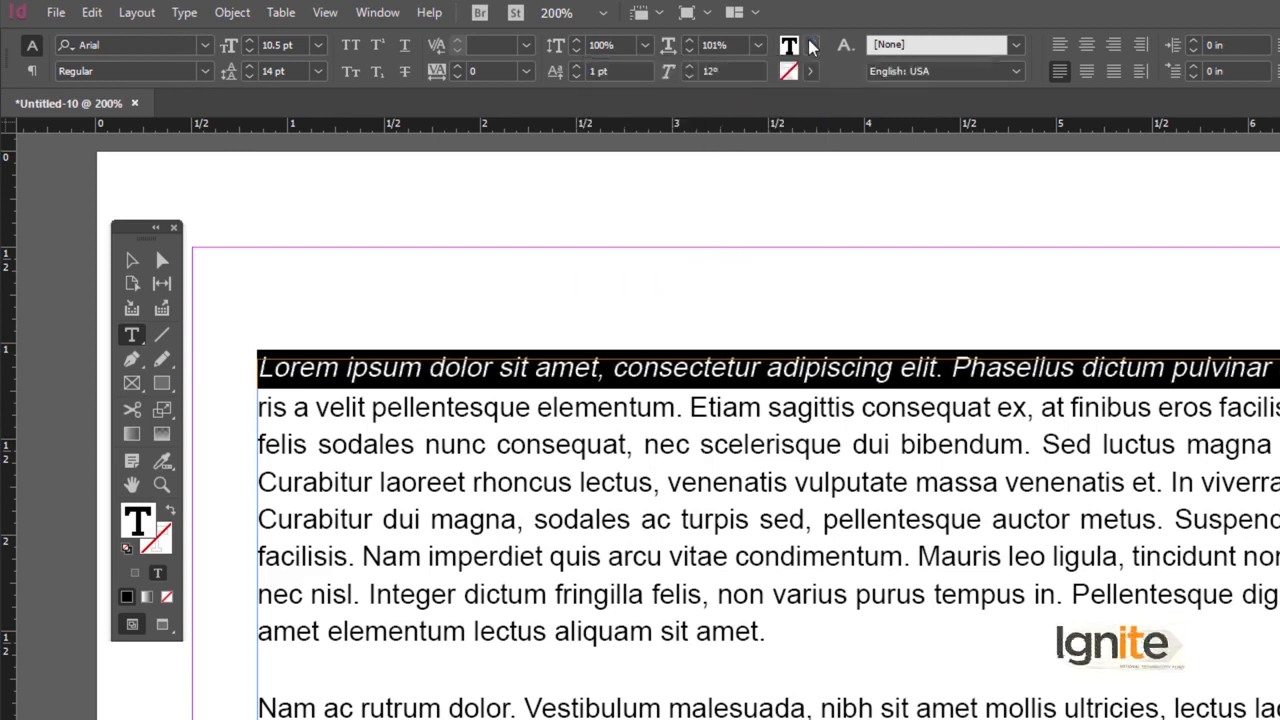
click(812, 73)
click(812, 73)
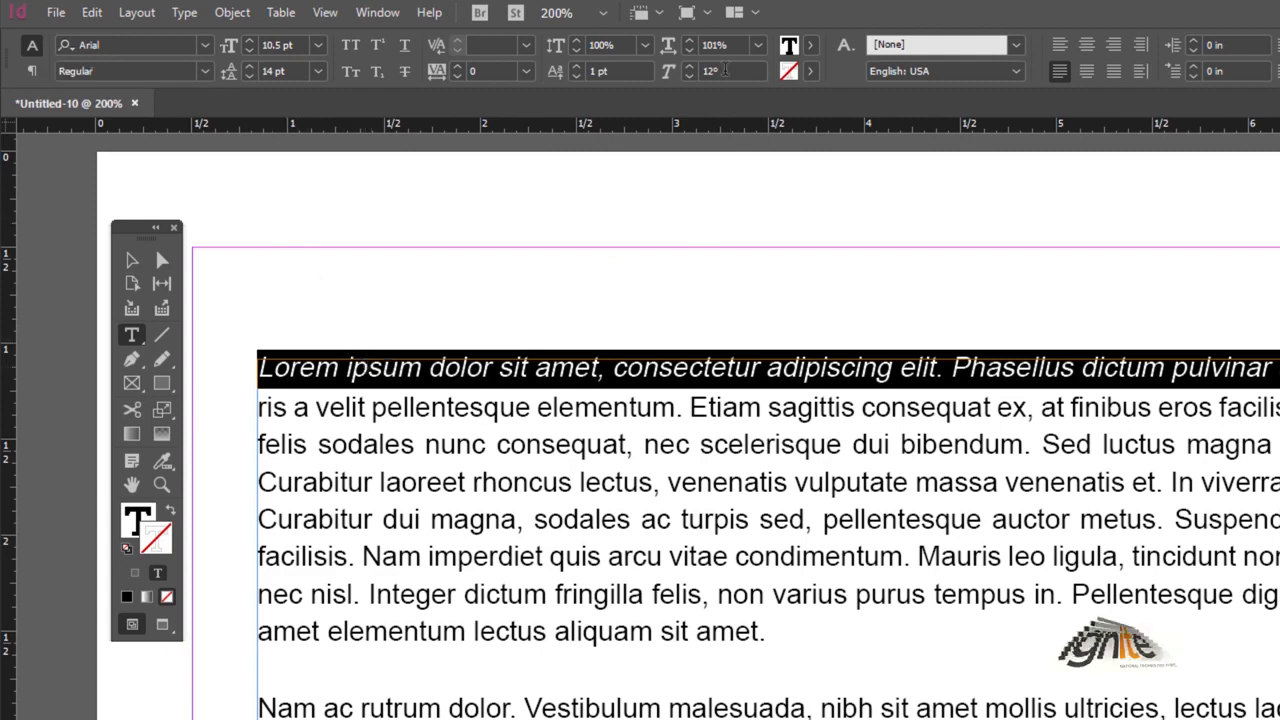
- Return the selected line's baseline shift to 0 pt, and reduce its skew until the letters stand upright
click(575, 77)
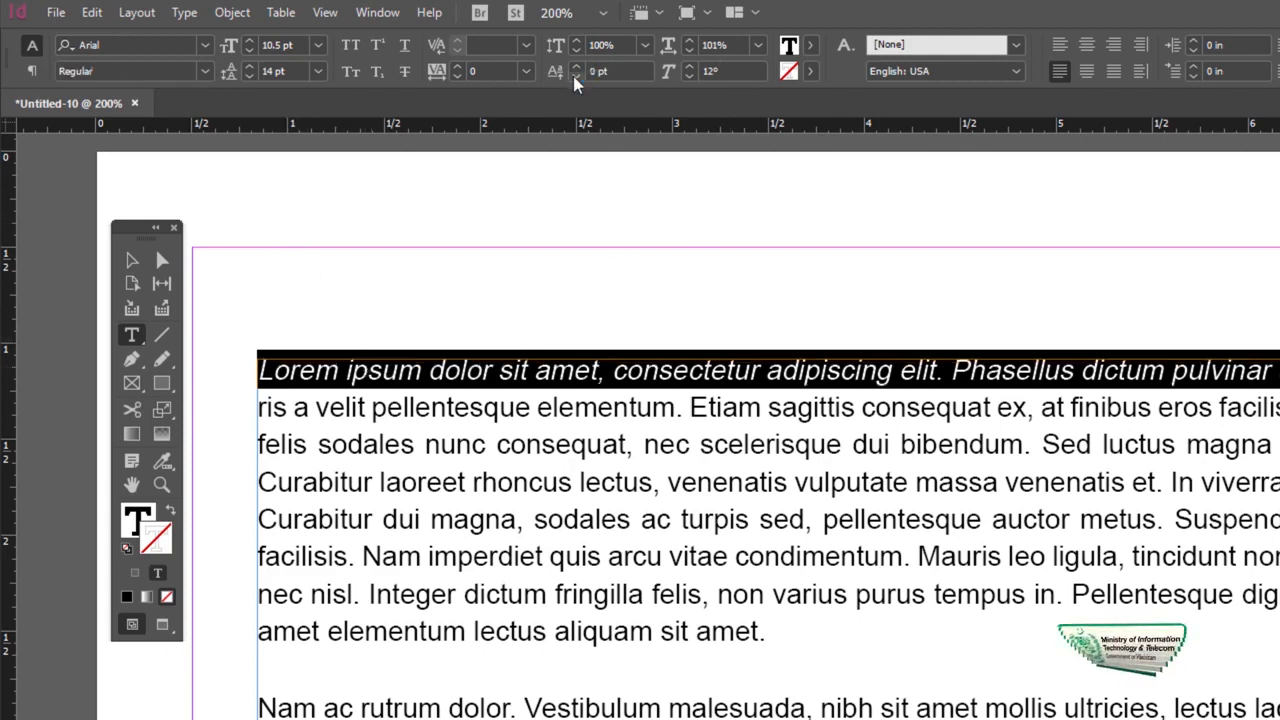
click(690, 78)
click(690, 78)
click(690, 78)
click(690, 78)
click(690, 78)
click(690, 78)
click(690, 78)
click(690, 78)
click(690, 78)
click(690, 78)
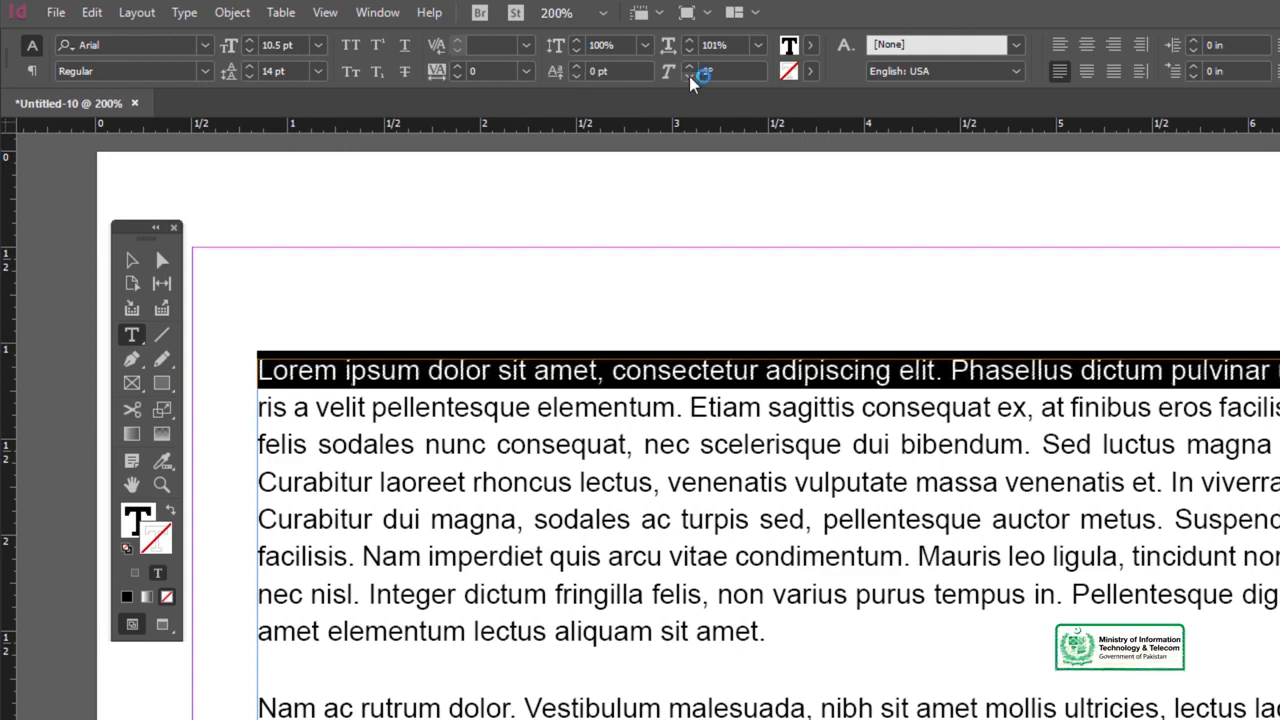
- Select the entire first paragraph, and switch from character to paragraph formatting controls
click(317, 402)
drag(796, 626, 243, 363)
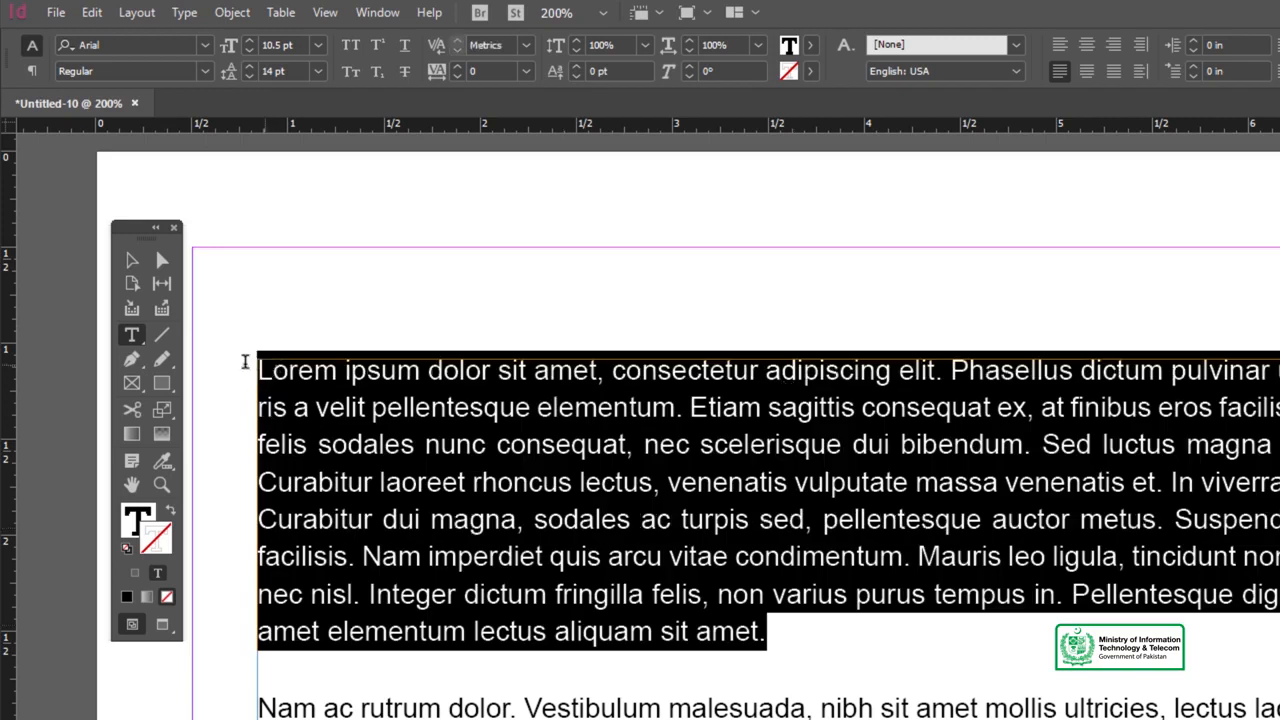
click(31, 76)
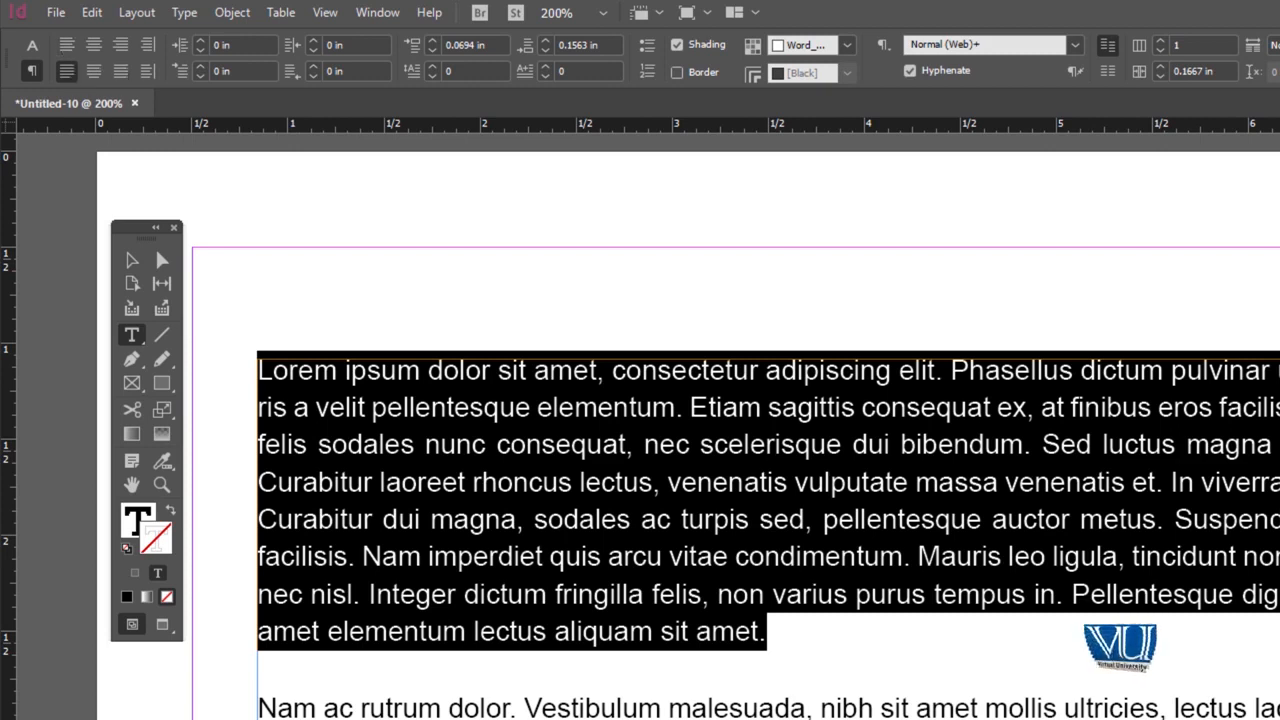
- Try left, centre and right alignment on the first paragraph, and finish with alignment towards the spine
click(67, 45)
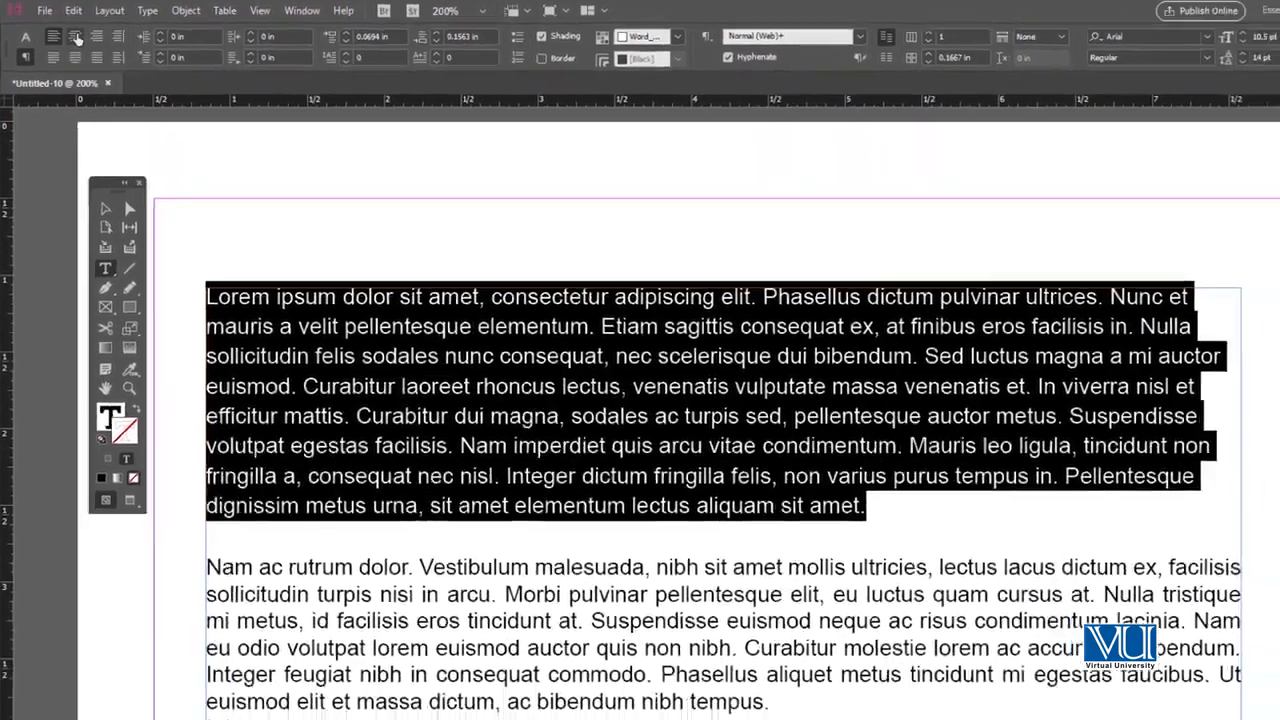
click(77, 38)
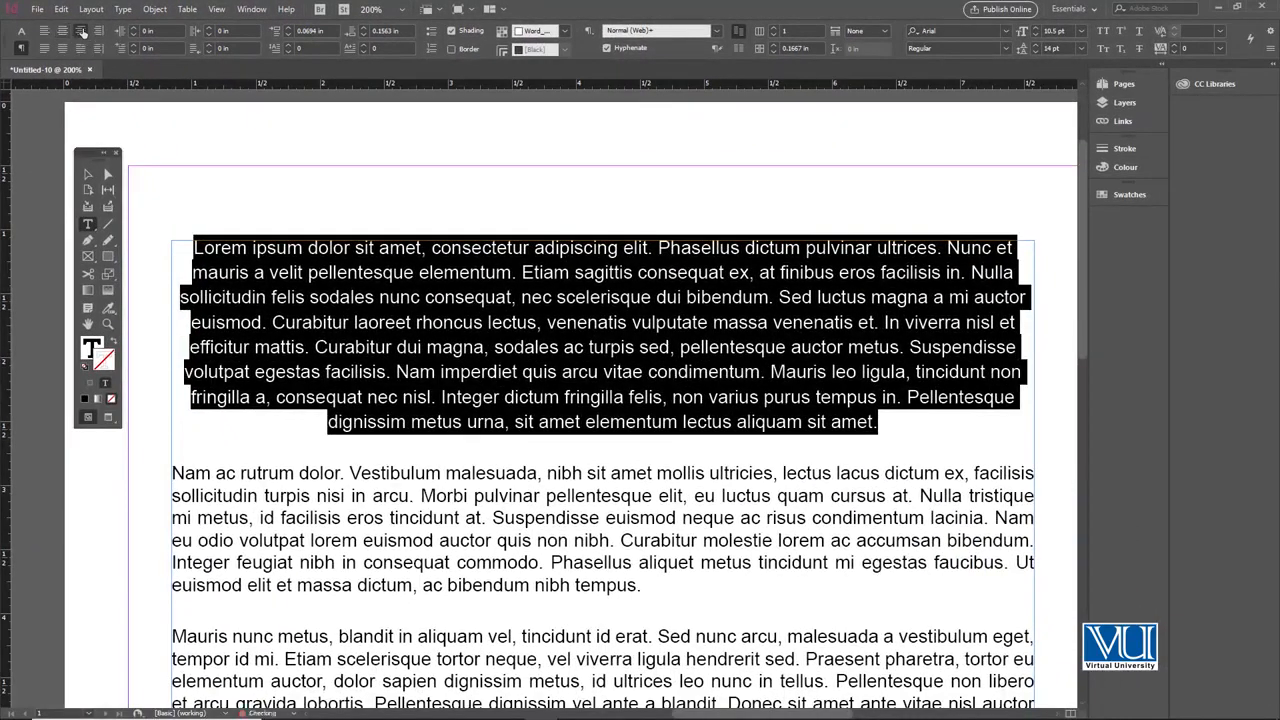
click(82, 31)
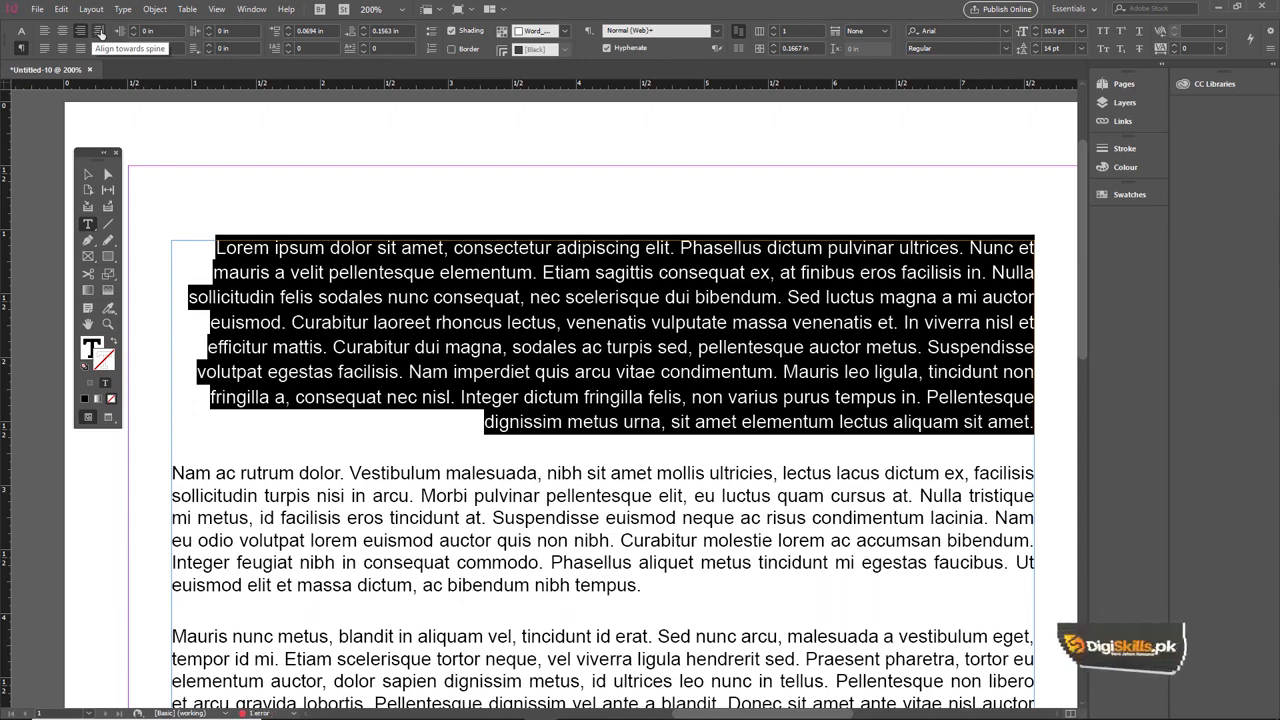
click(100, 32)
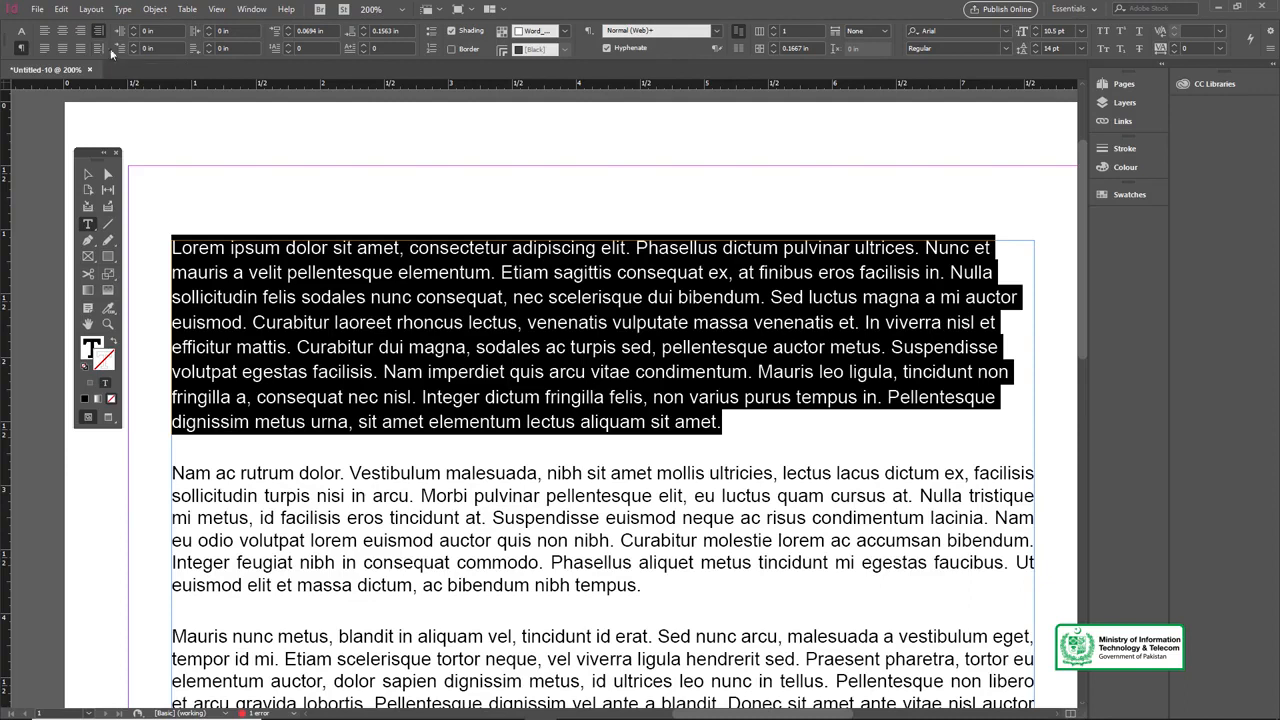
- Try increasing the first paragraph's first-line indent, and return it to 0 in
click(132, 45)
click(132, 45)
click(132, 45)
click(132, 45)
click(132, 51)
click(132, 51)
click(132, 51)
click(132, 51)
click(132, 51)
key(Return)
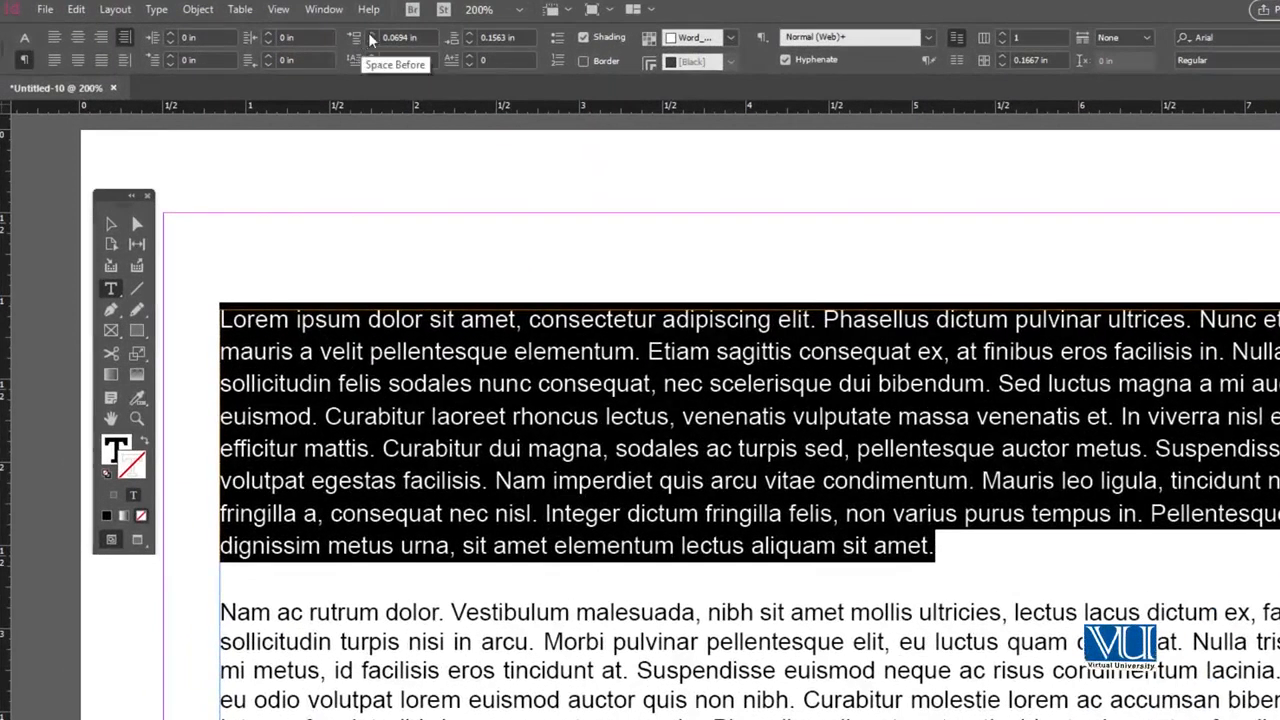
- Increase the space after the first paragraph to 0.5625 in
click(470, 34)
click(470, 34)
click(470, 34)
click(470, 34)
click(470, 34)
click(470, 34)
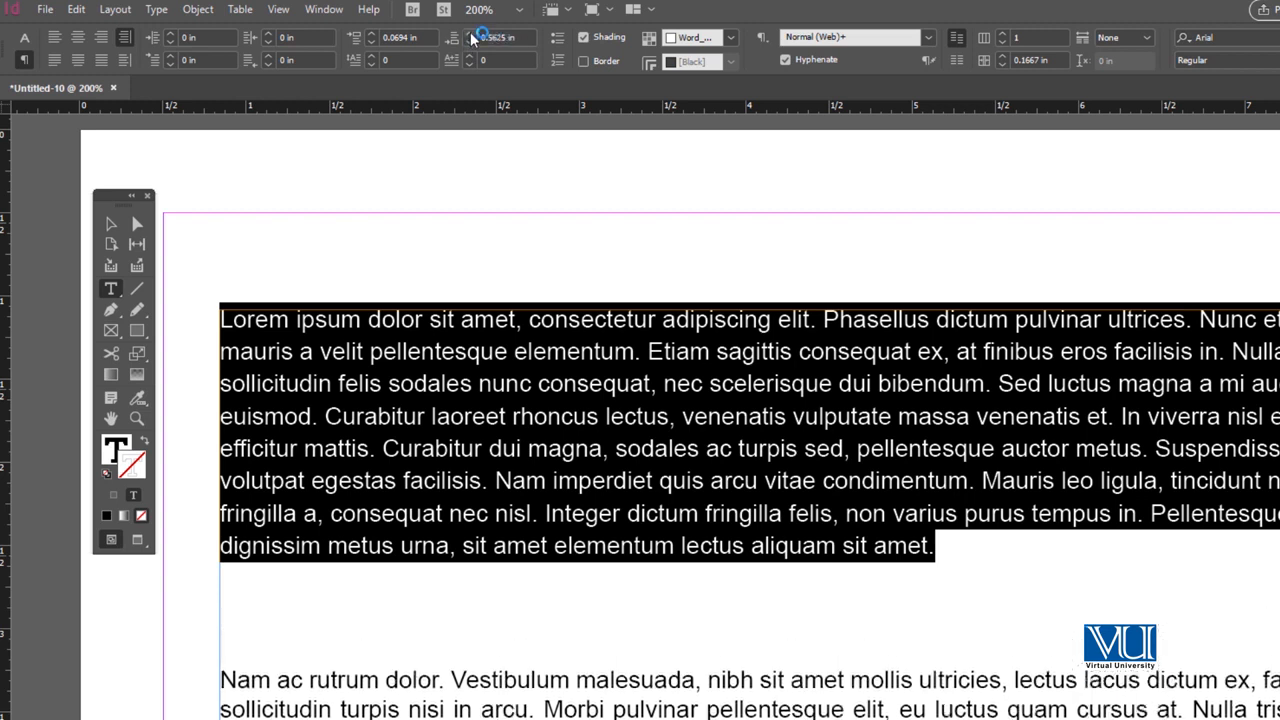
- Reduce the space after the first paragraph to 0.1875 in
click(470, 41)
click(470, 41)
click(470, 41)
click(470, 41)
click(470, 41)
click(470, 41)
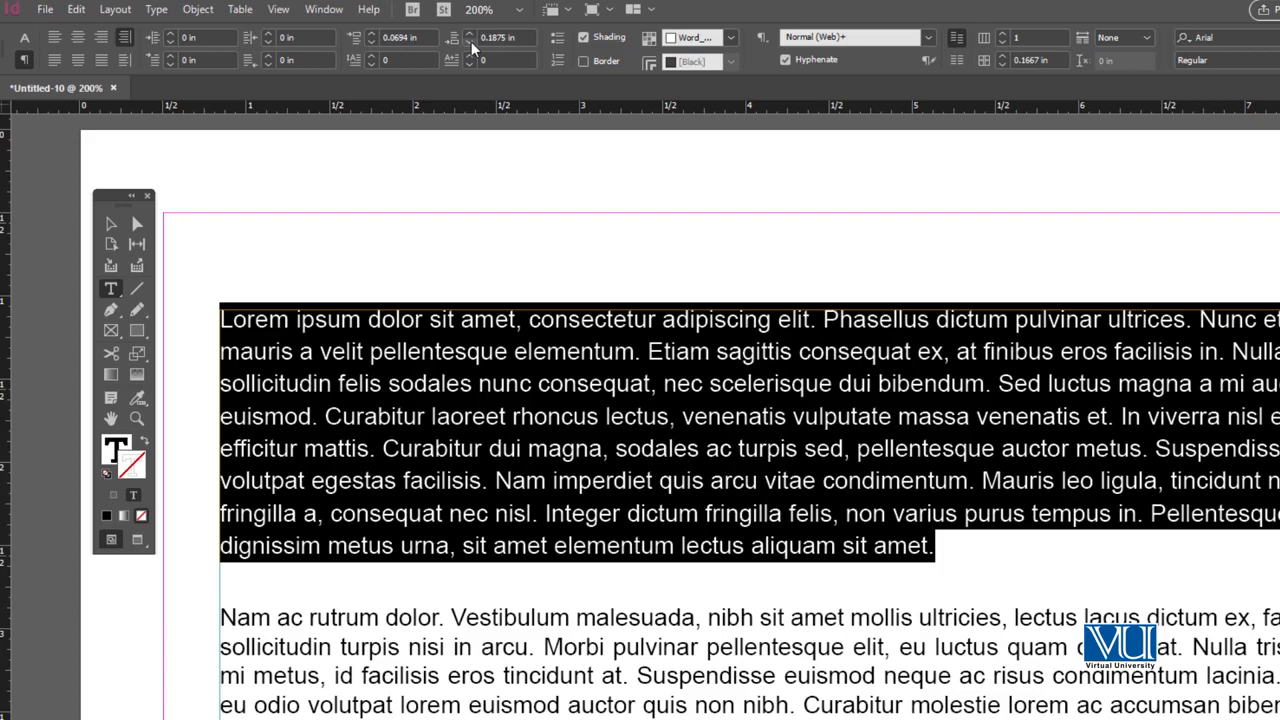
- Try a drop cap three and then five lines tall on the first paragraph, and reduce it back to 1 line
click(372, 57)
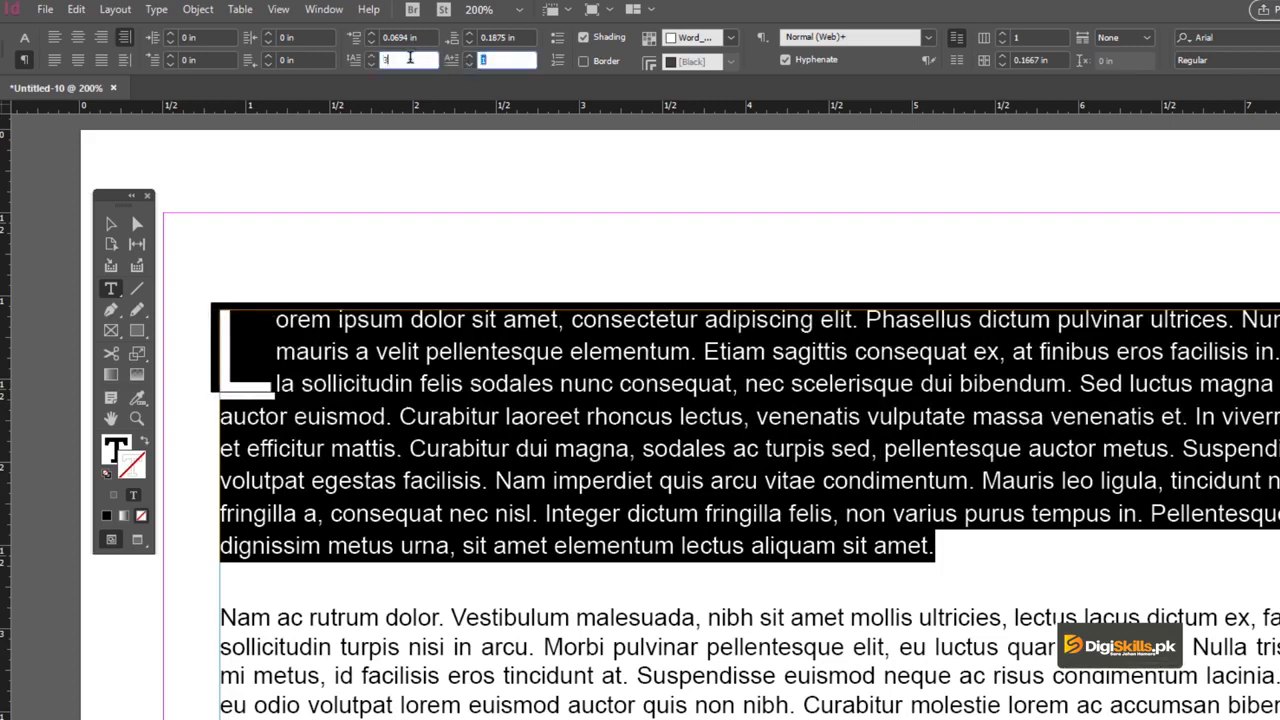
click(372, 57)
click(372, 57)
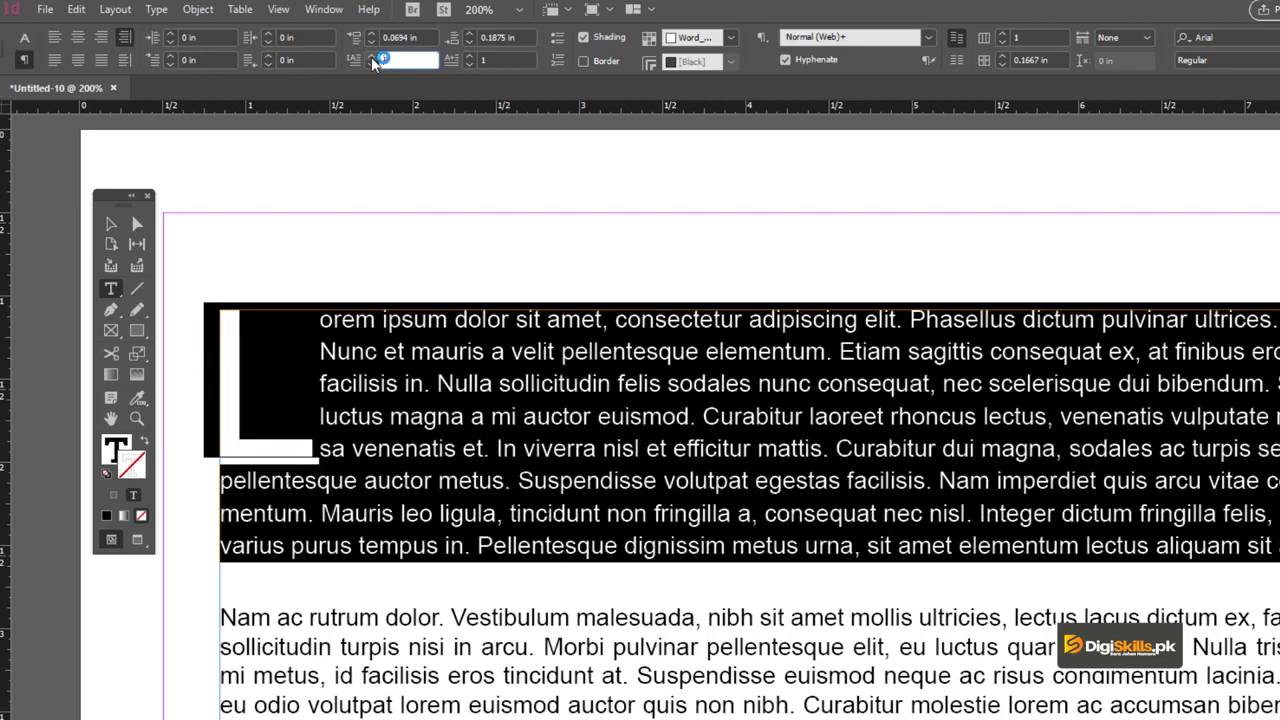
click(372, 64)
click(372, 64)
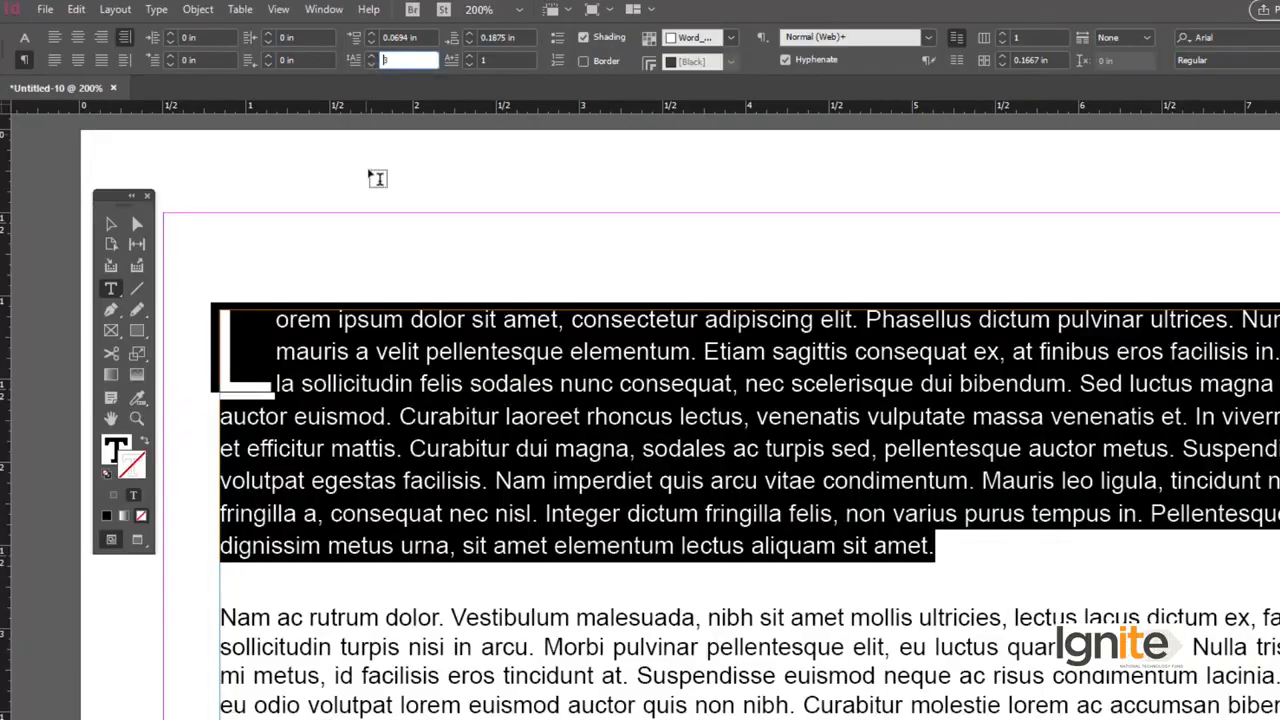
click(370, 63)
click(370, 63)
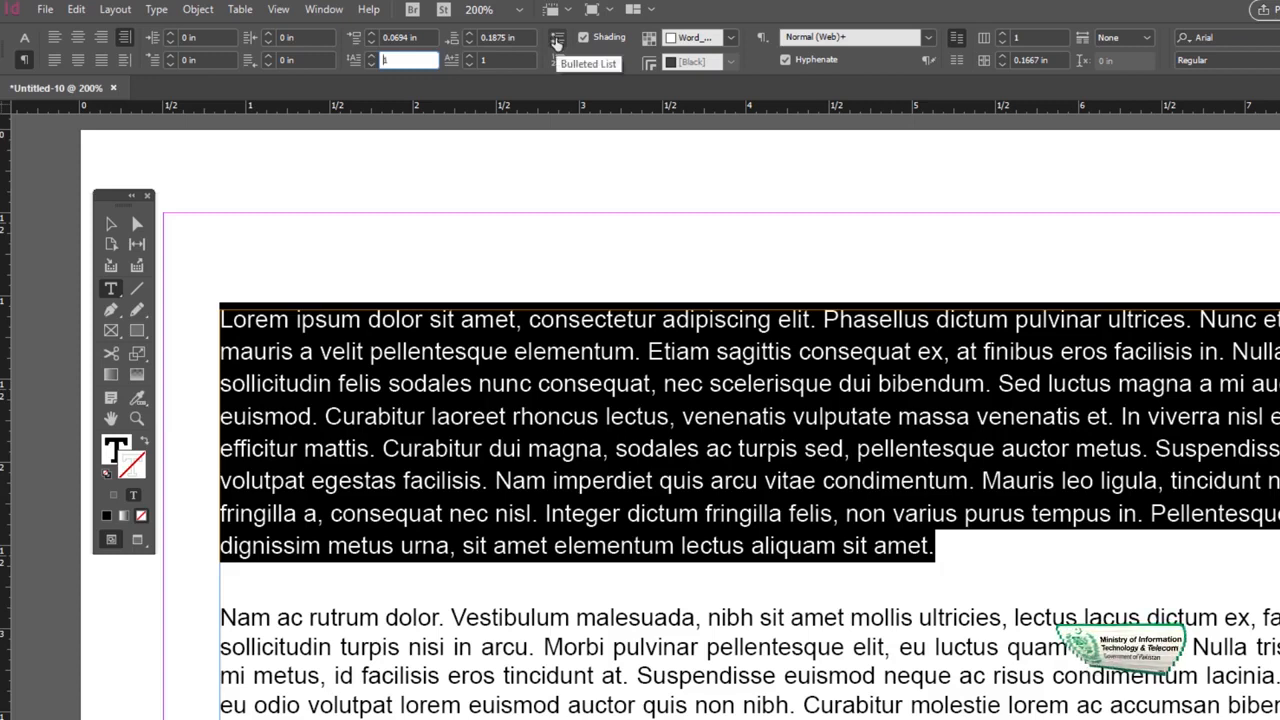
- Try bulleted list and numbered list formatting on the first paragraph, turning each one off again
click(557, 41)
click(557, 41)
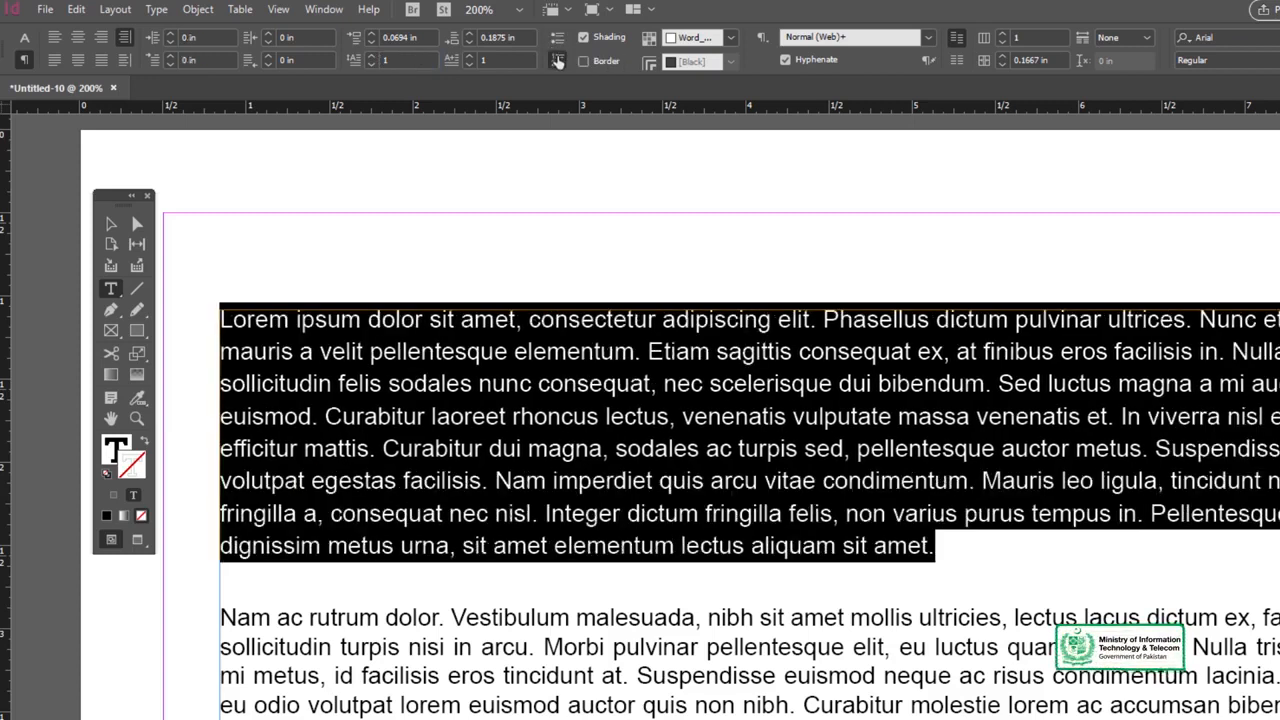
click(557, 62)
click(557, 62)
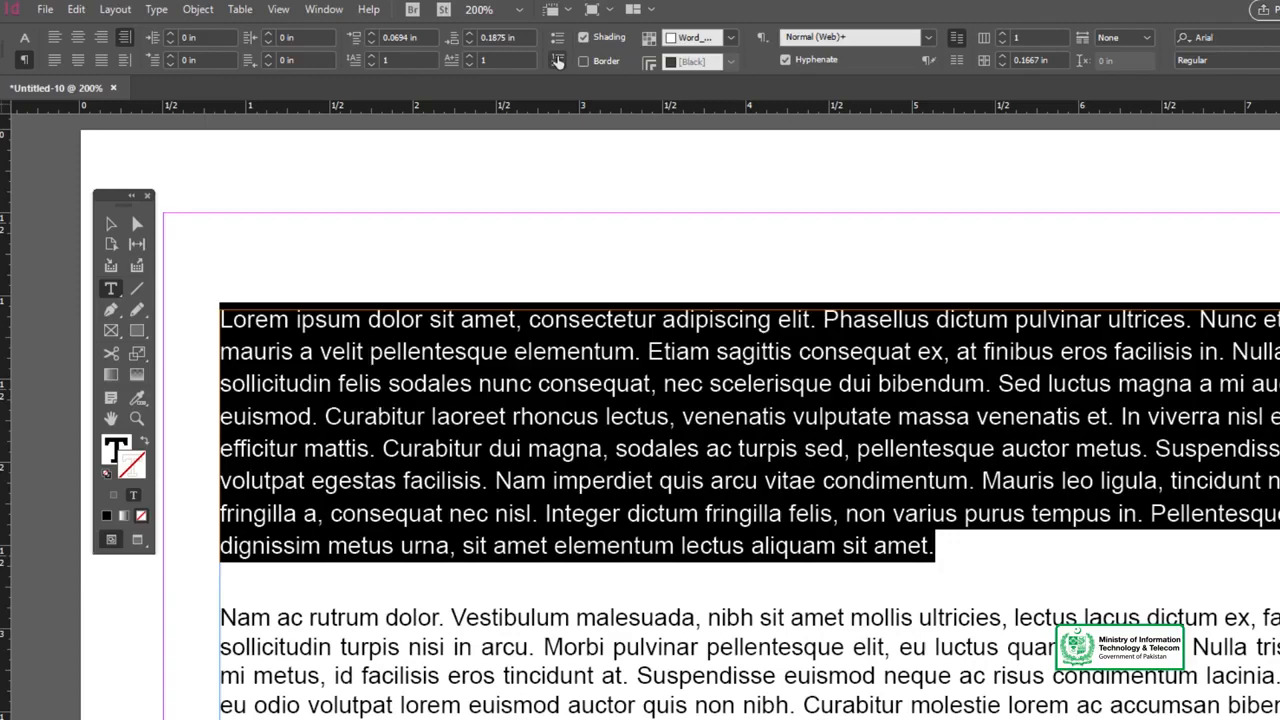